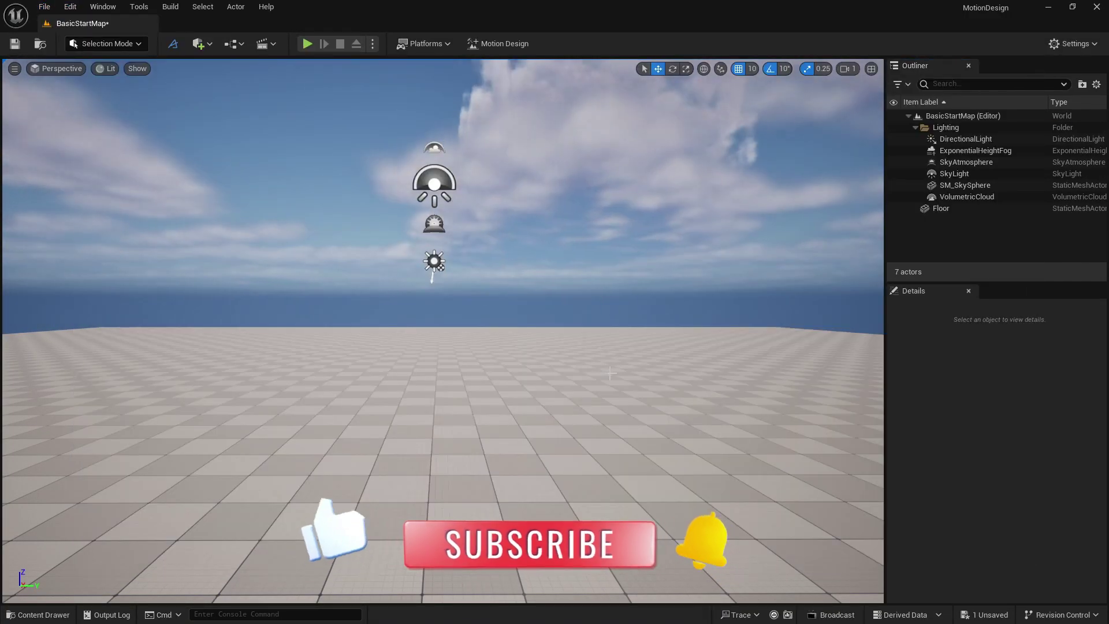
# - Switch the editor to Motion Design mode and look over the Motion Design Outliner and camera tools
pyautogui.click(107, 43)
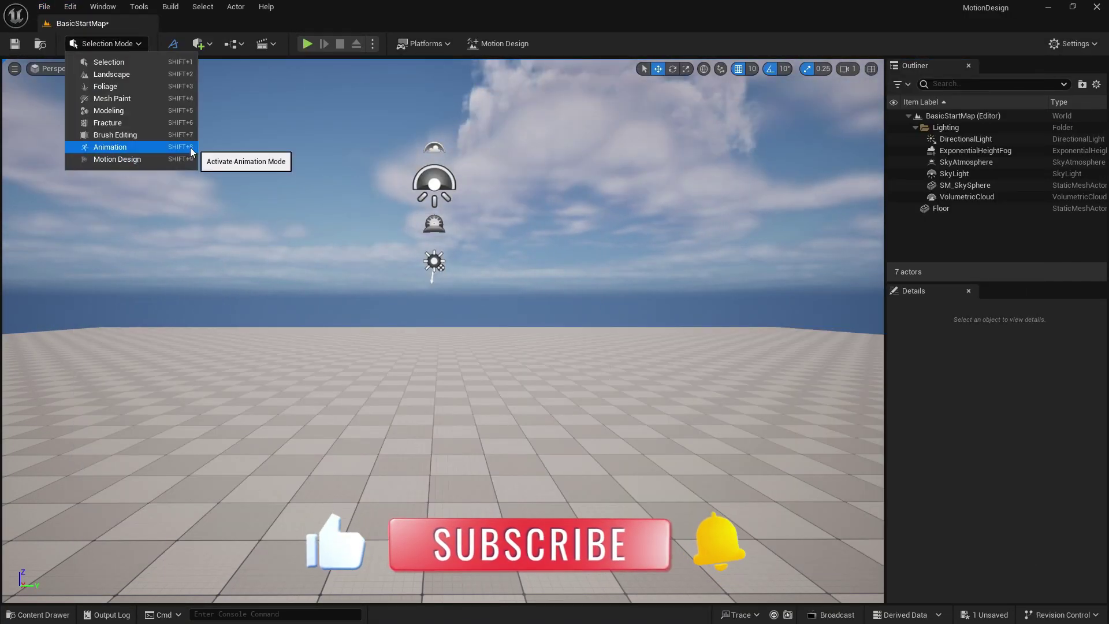
pyautogui.click(101, 158)
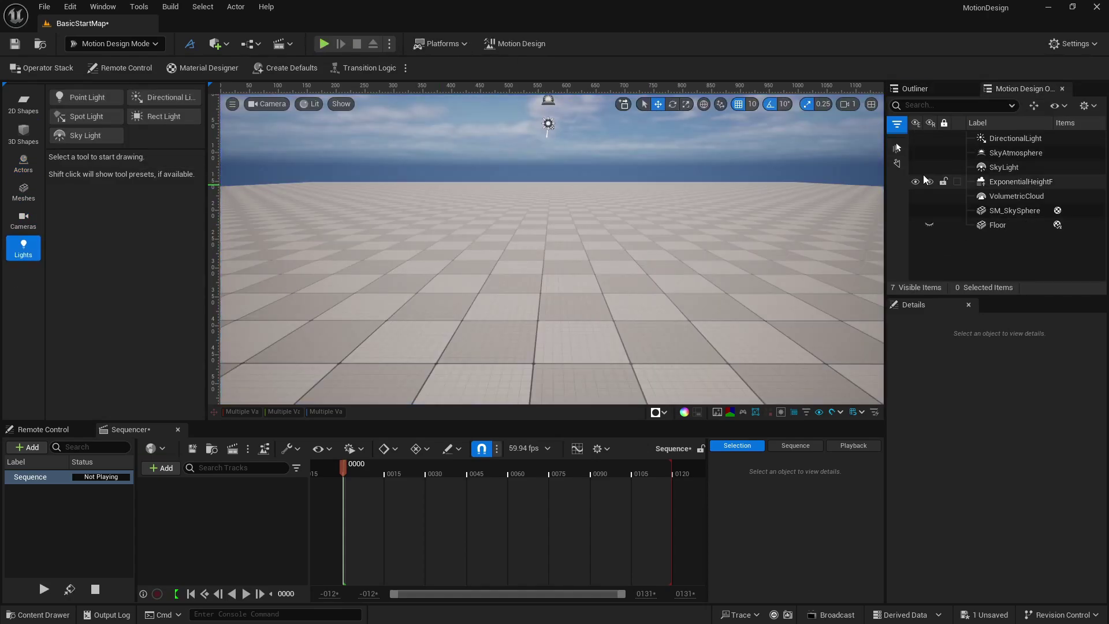
pyautogui.click(1024, 90)
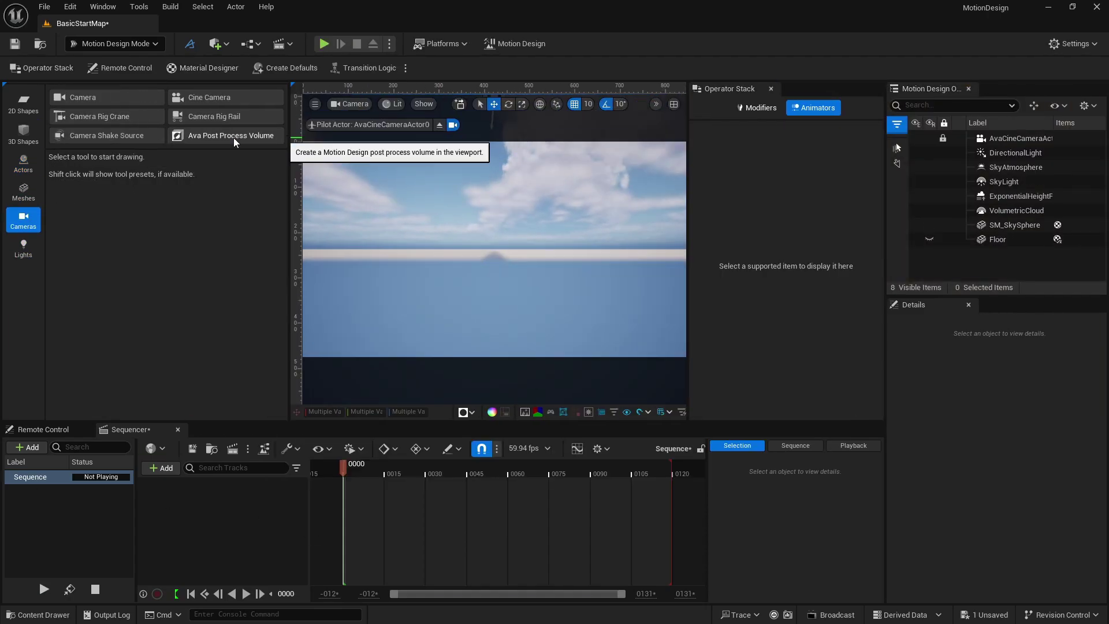
pyautogui.click(251, 94)
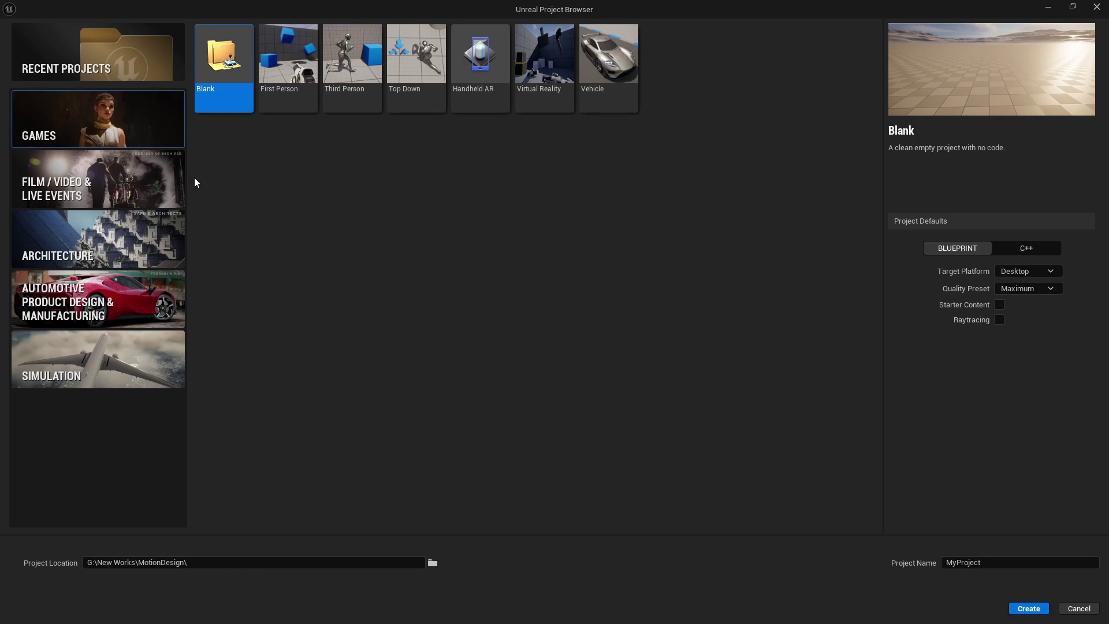
# - Create a project named MotionDesign from the Third Person games template with Starter Content enabled
pyautogui.click(344, 81)
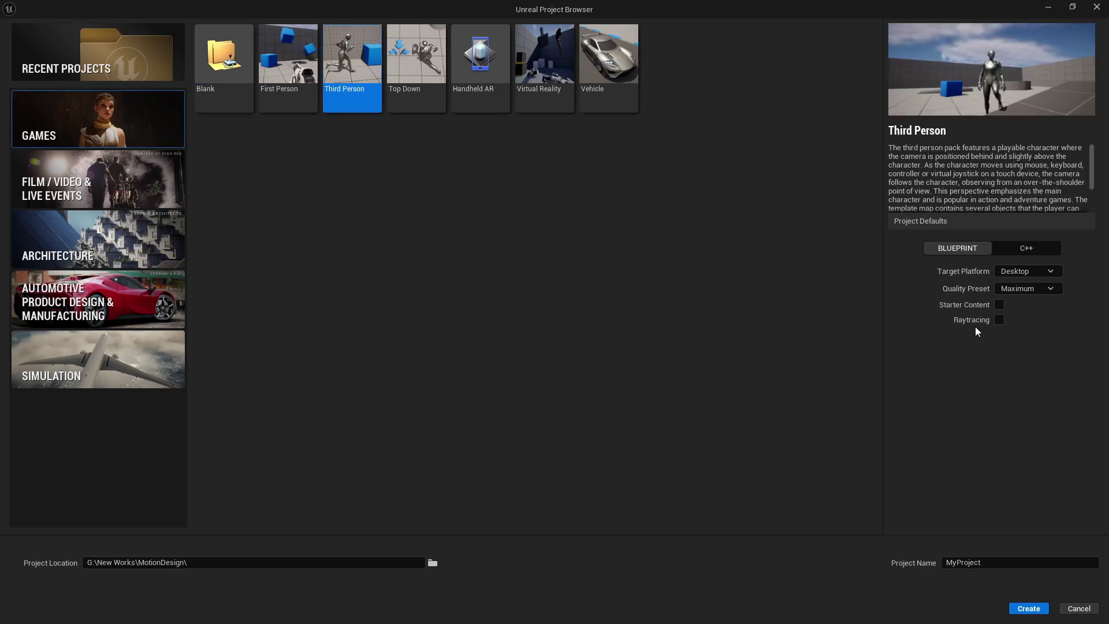
pyautogui.click(1000, 305)
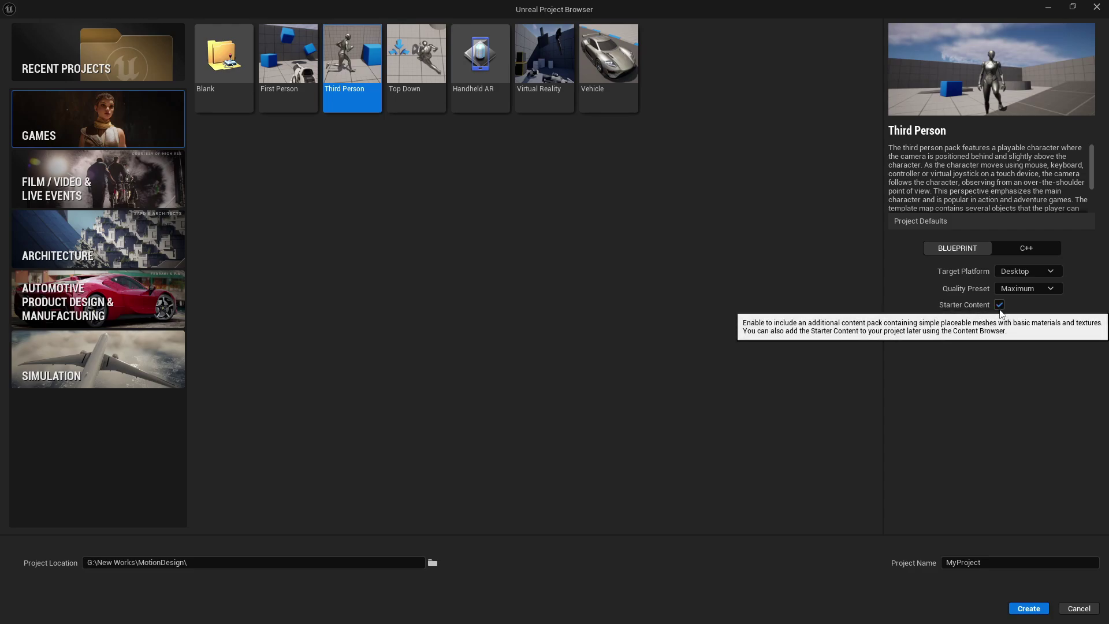
pyautogui.click(1010, 563)
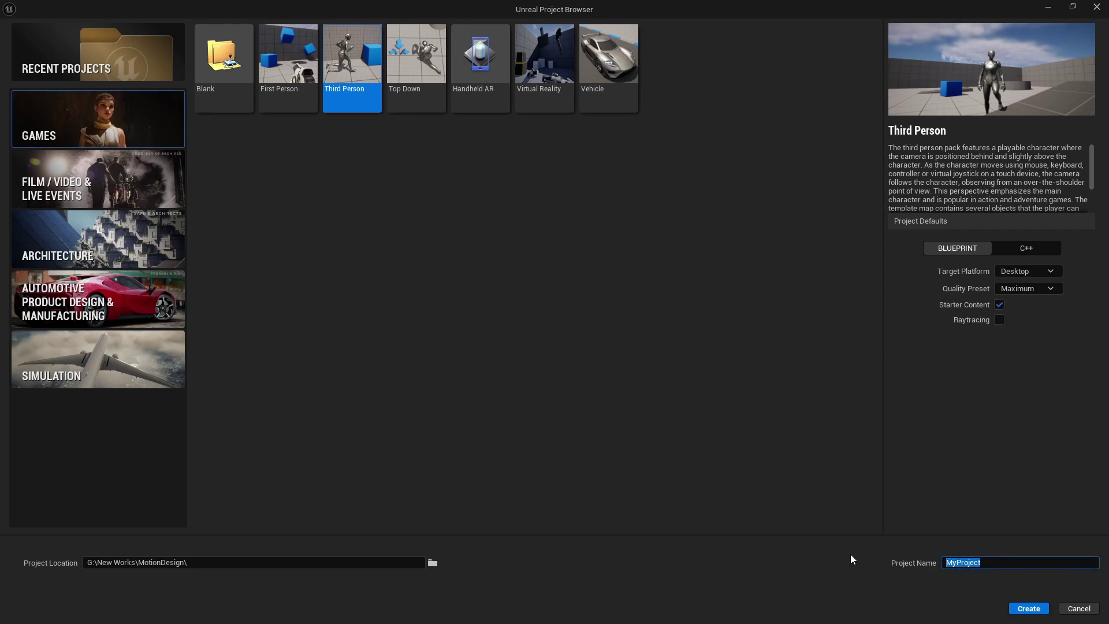
pyautogui.write('MotionDesign')
pyautogui.click(1029, 608)
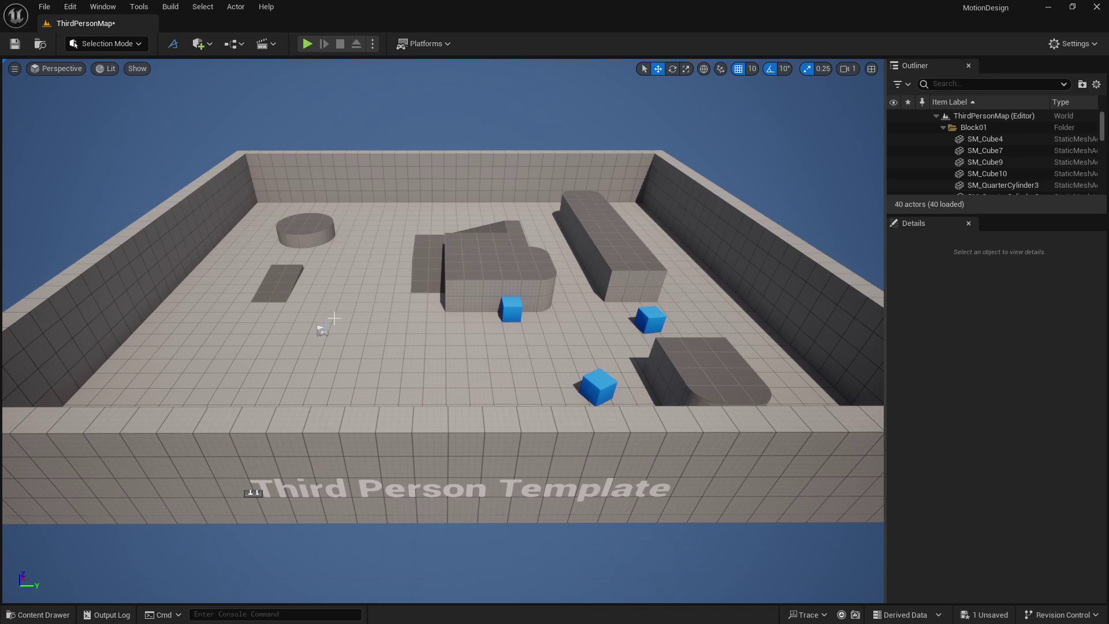
# - Create a new level from the Basic template without saving the changes to ThirdPersonMap
pyautogui.click(44, 8)
pyautogui.click(68, 55)
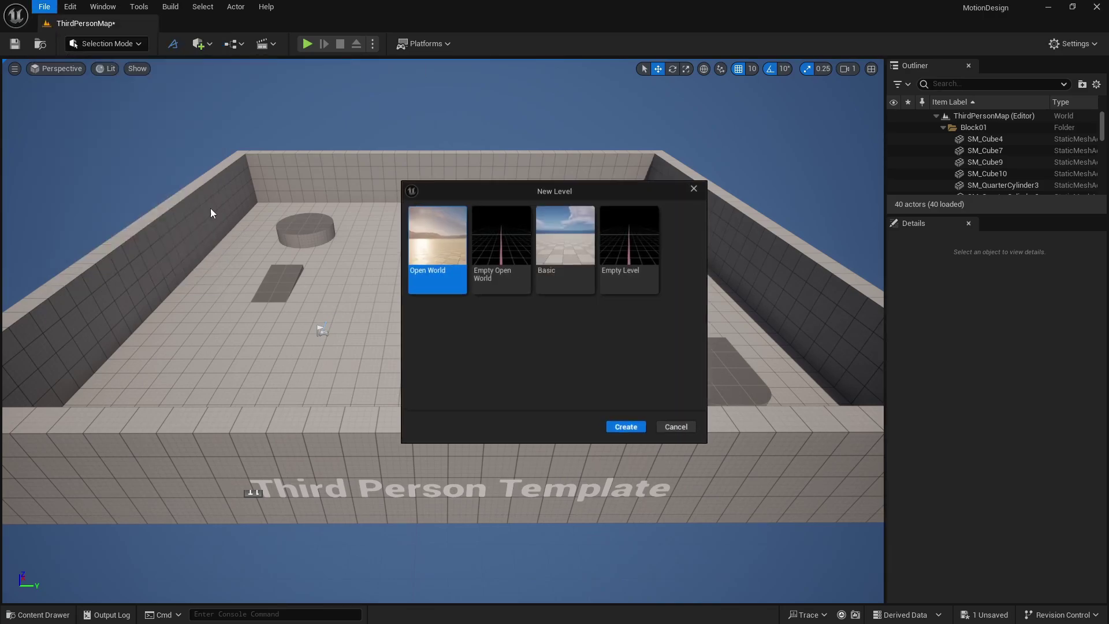
pyautogui.click(563, 254)
pyautogui.click(625, 427)
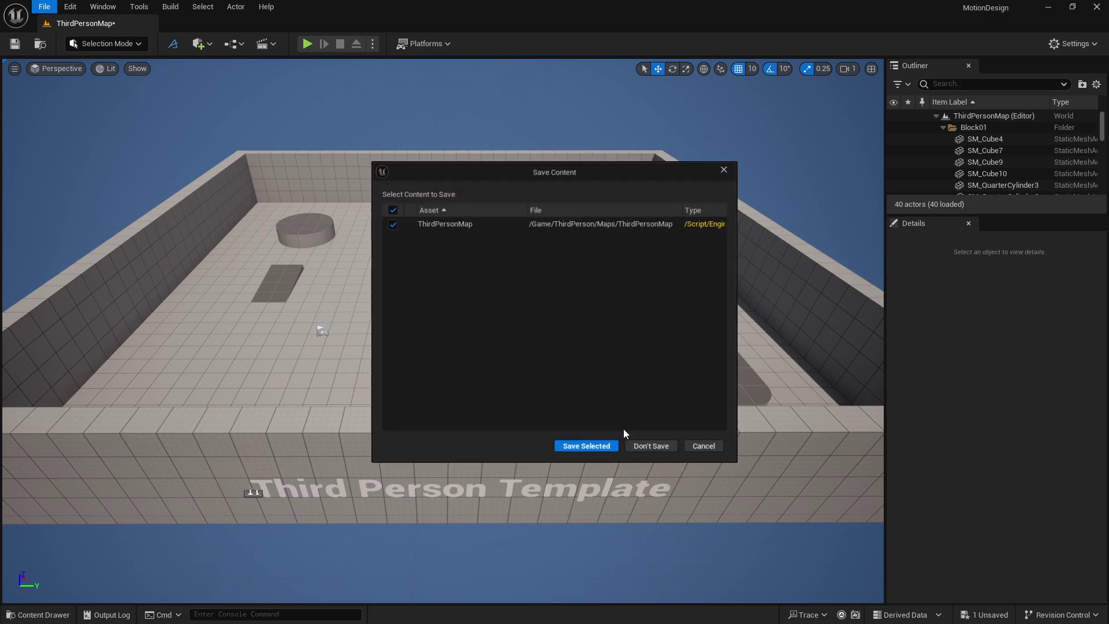
pyautogui.click(637, 448)
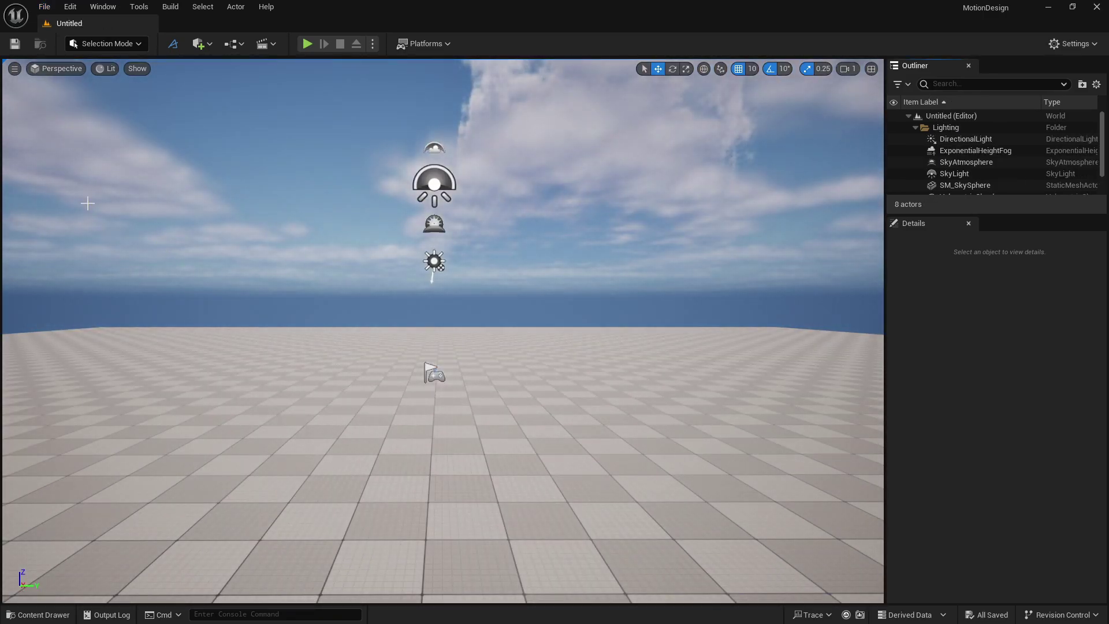
# - Create a folder named MotionDesign inside the project's Content folder
pyautogui.click(57, 616)
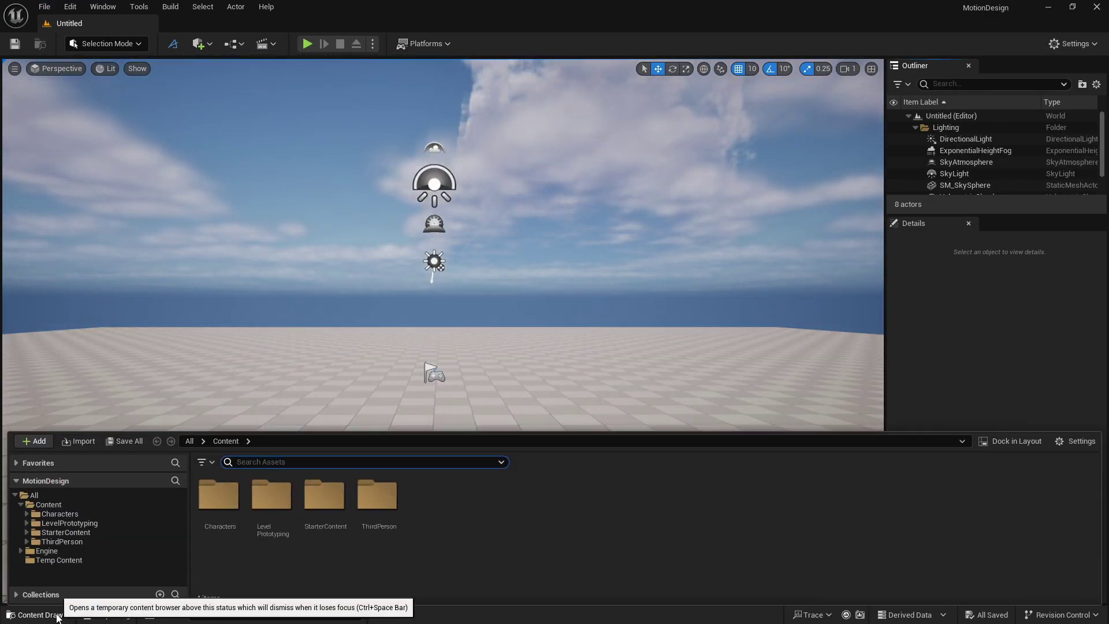
pyautogui.click(56, 505)
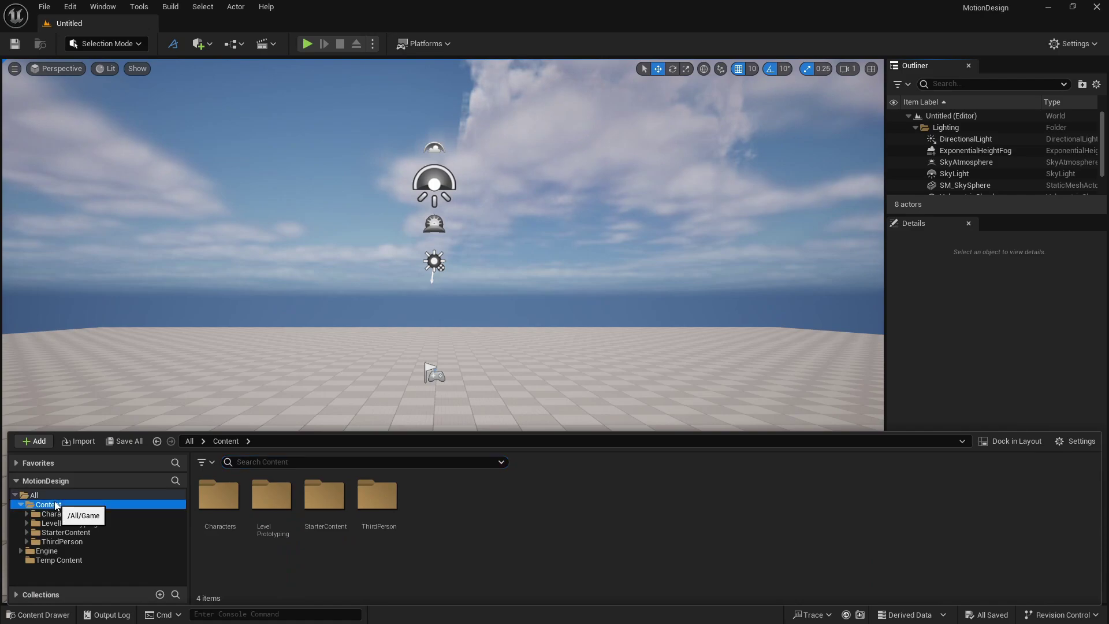
pyautogui.rightClick(56, 505)
pyautogui.click(112, 241)
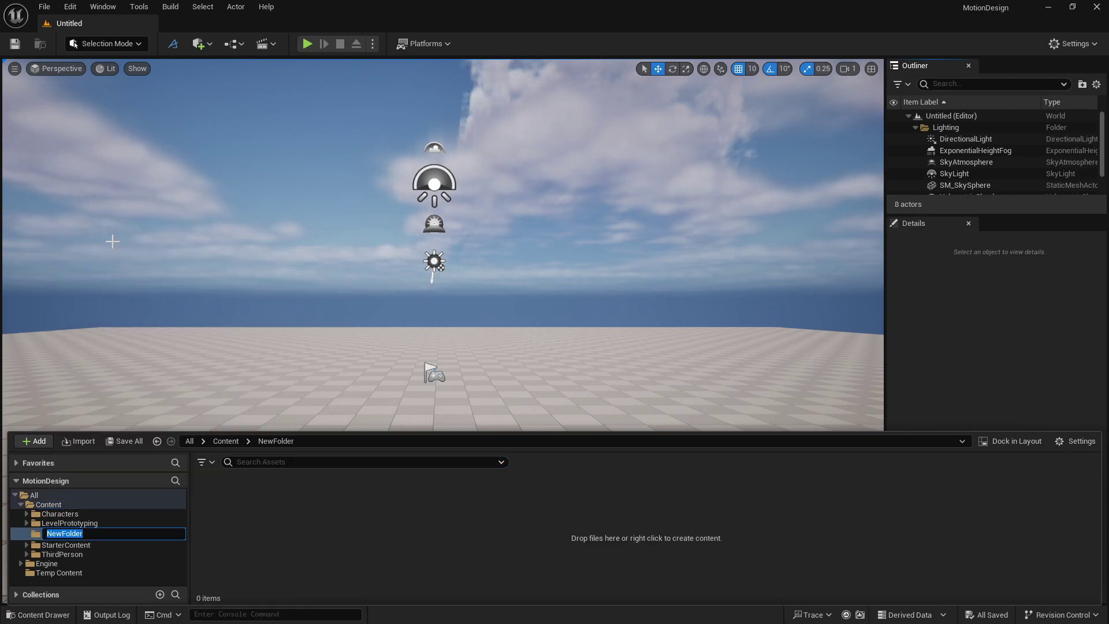
pyautogui.write('MotionD')
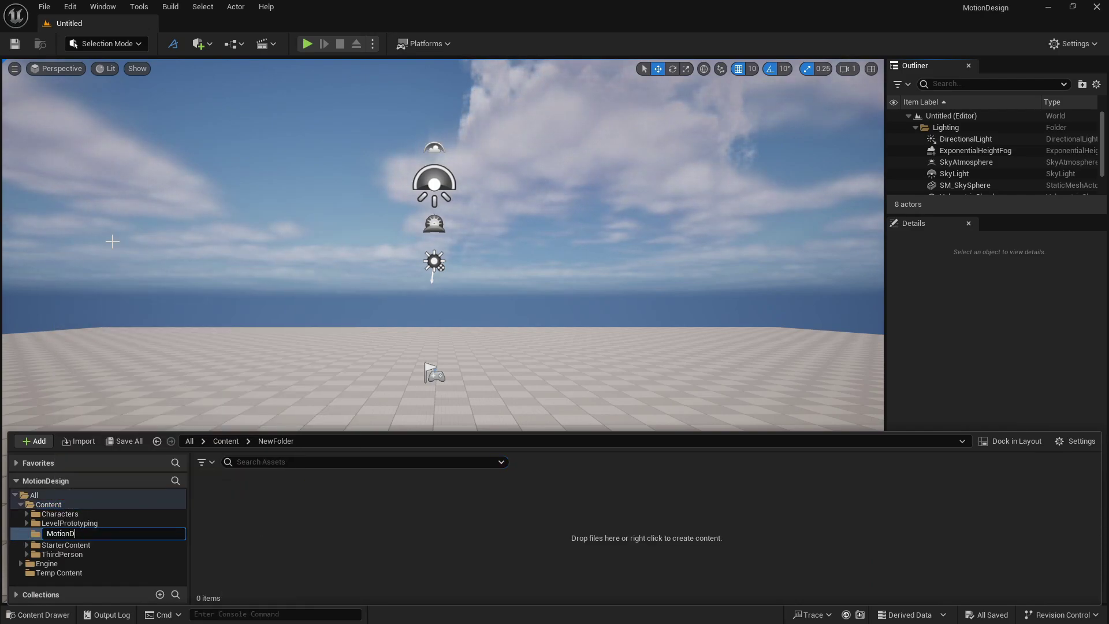
pyautogui.write('esign')
pyautogui.press('Return')
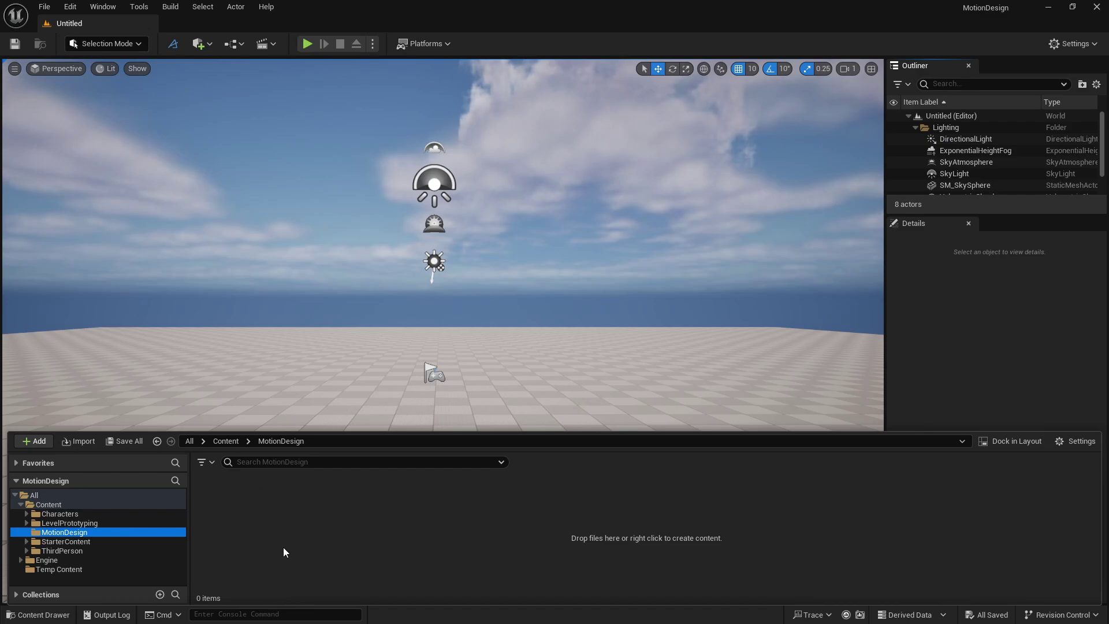
# - Create a subfolder named Levels inside the MotionDesign folder and open it
pyautogui.click(281, 533)
pyautogui.hotkey('ctrl', 'shift', 'n')
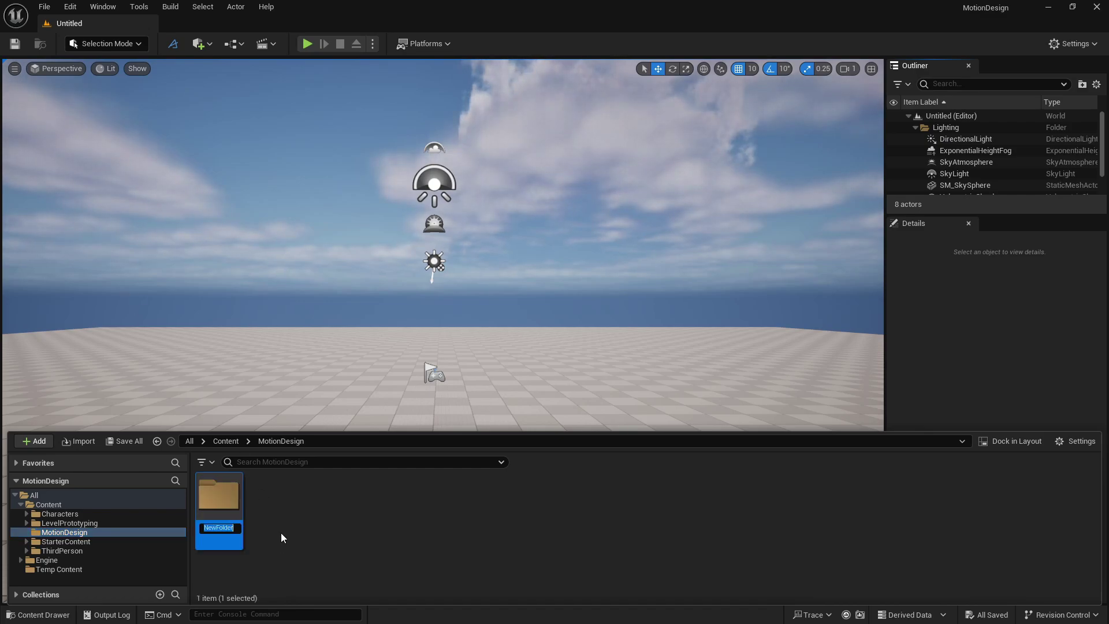
pyautogui.write('Levels')
pyautogui.press('Return')
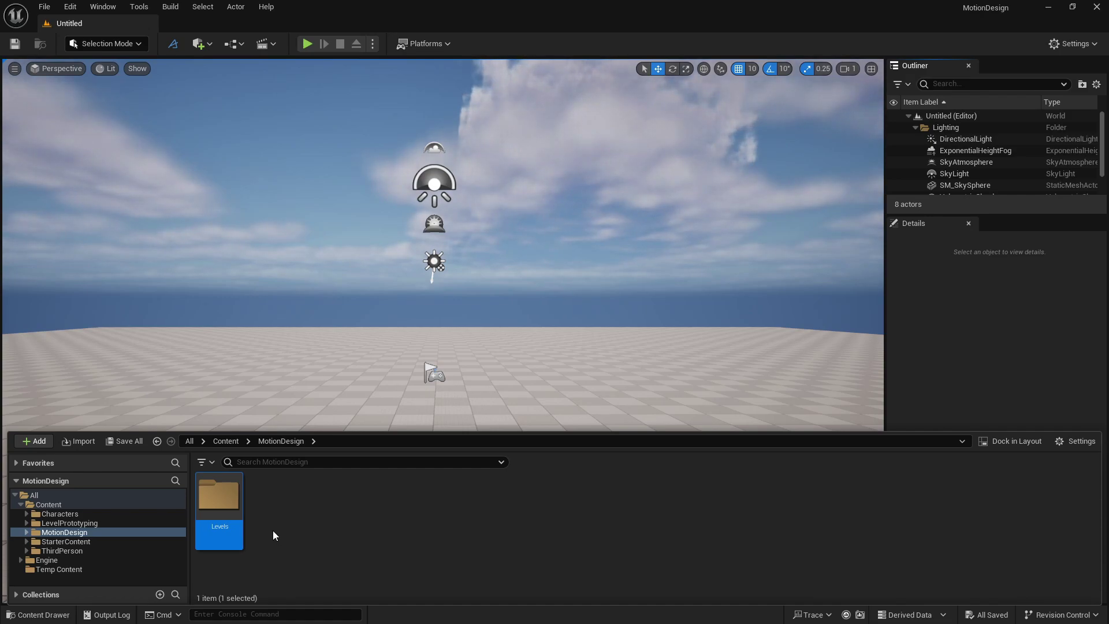
pyautogui.doubleClick(209, 501)
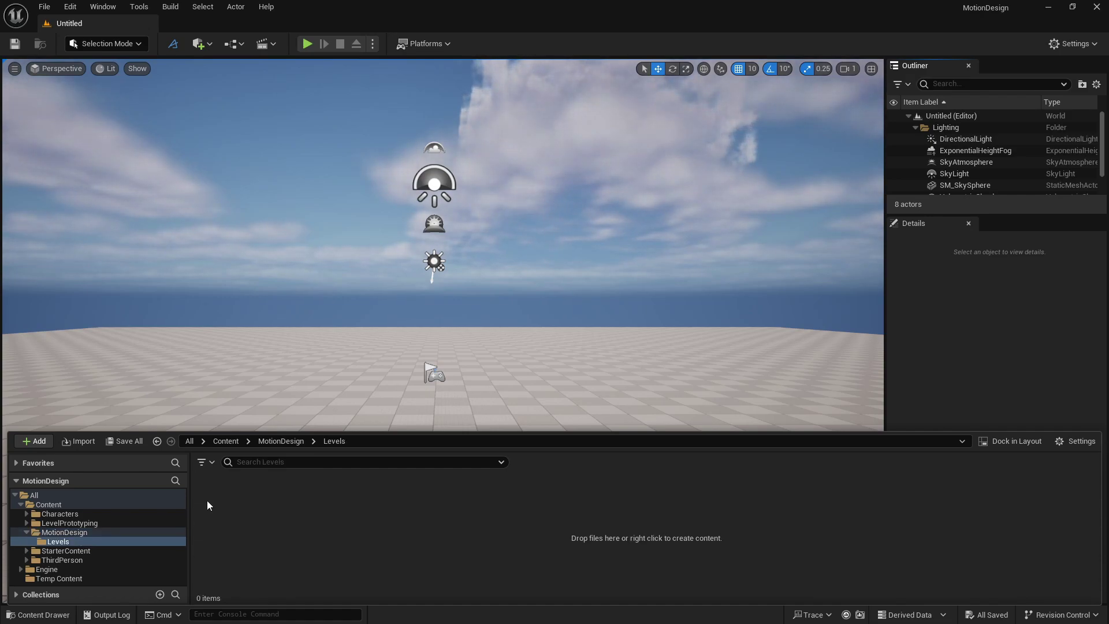
# - Save the current level as BasicStartMap in the MotionDesign/Levels folder
pyautogui.click(44, 7)
pyautogui.click(100, 131)
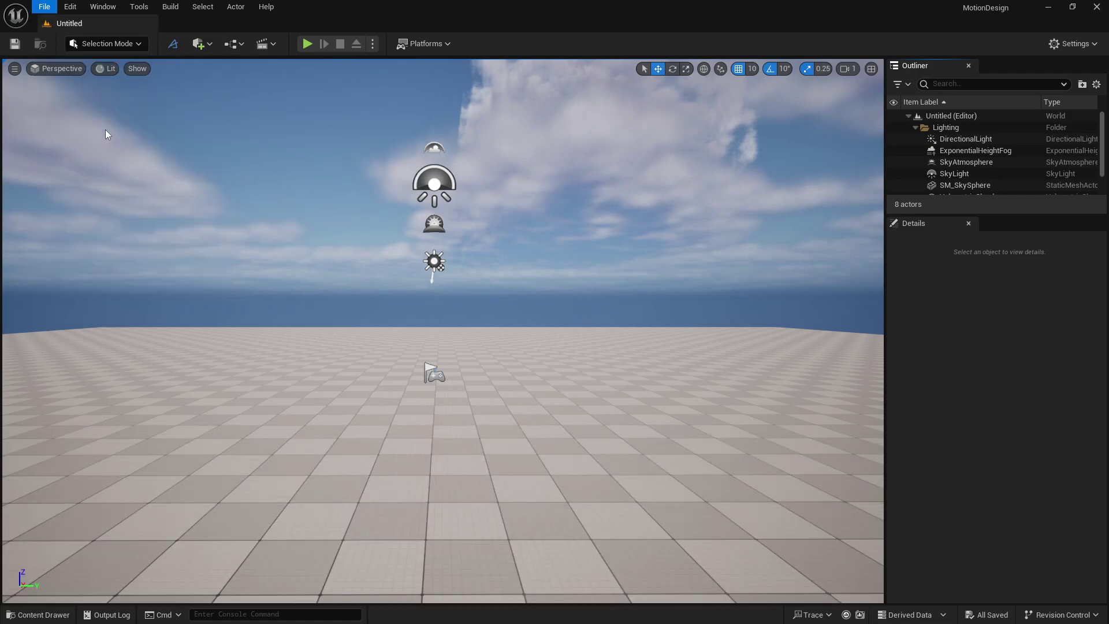
pyautogui.click(279, 220)
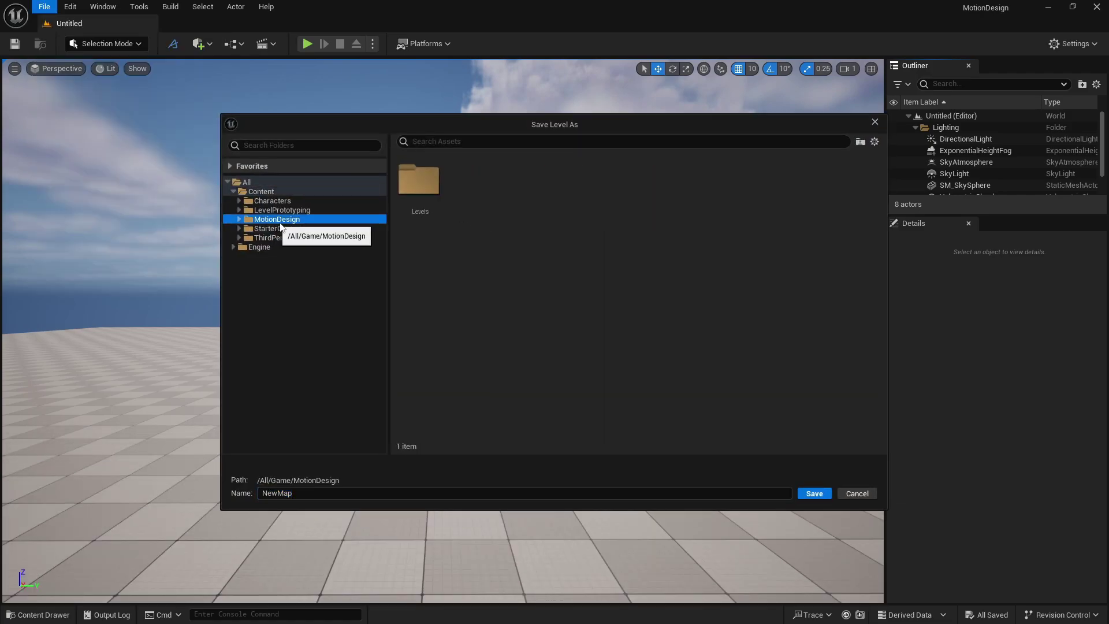
pyautogui.doubleClick(428, 190)
pyautogui.click(391, 492)
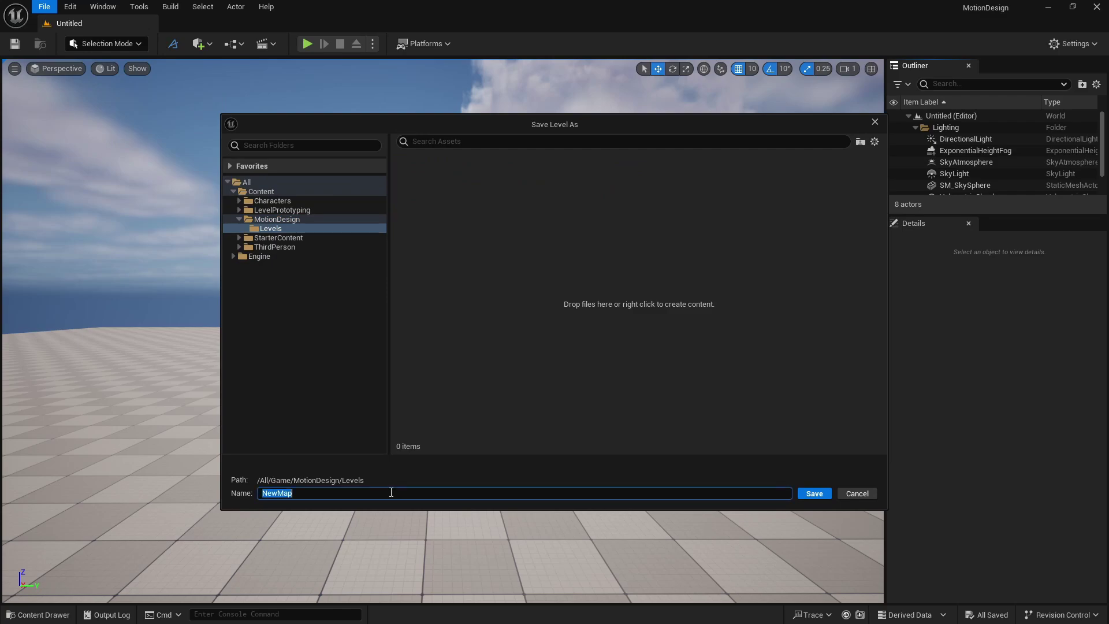
pyautogui.write('BasicStart')
pyautogui.click(804, 495)
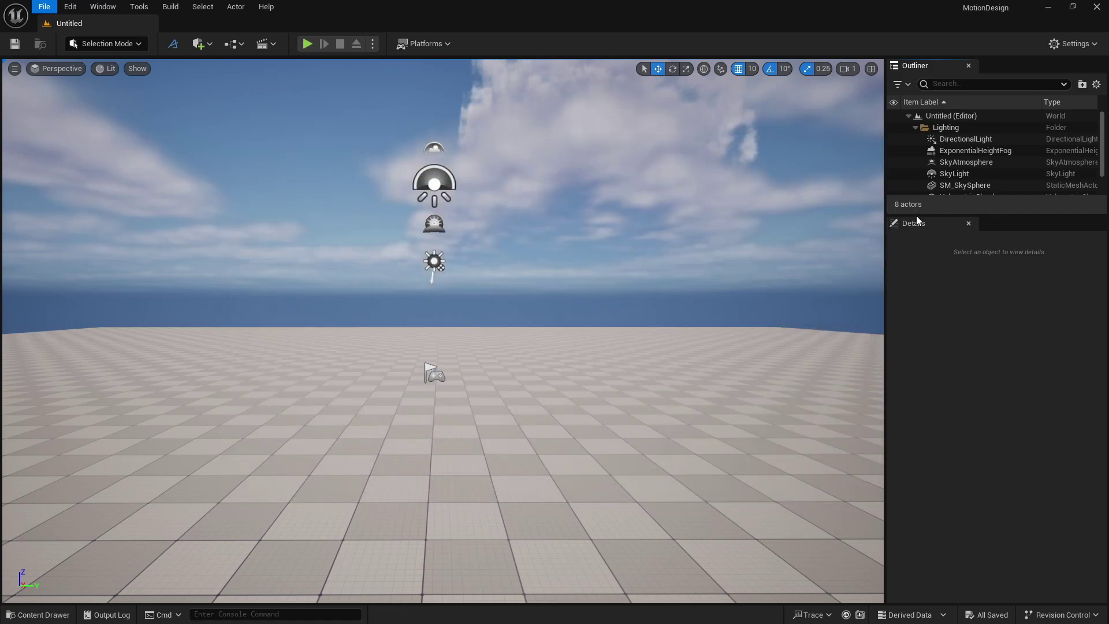
# - Enlarge the Outliner, delete the PlayerStart actor from the level and save the map
pyautogui.moveTo(916, 214); pyautogui.dragTo(924, 282)
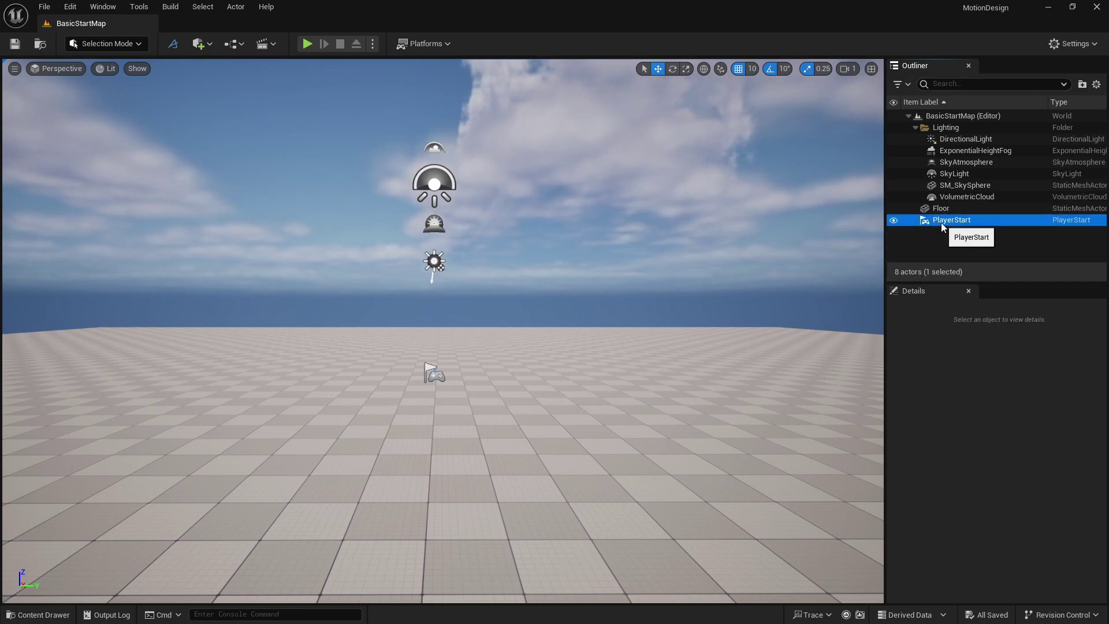
pyautogui.click(941, 223)
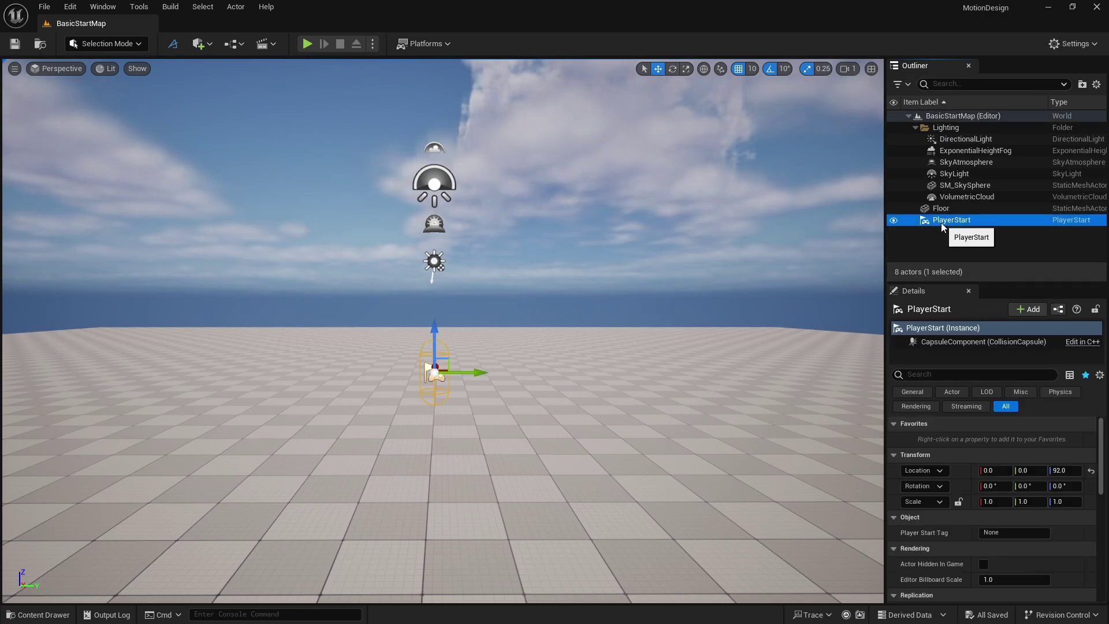
pyautogui.press('Delete')
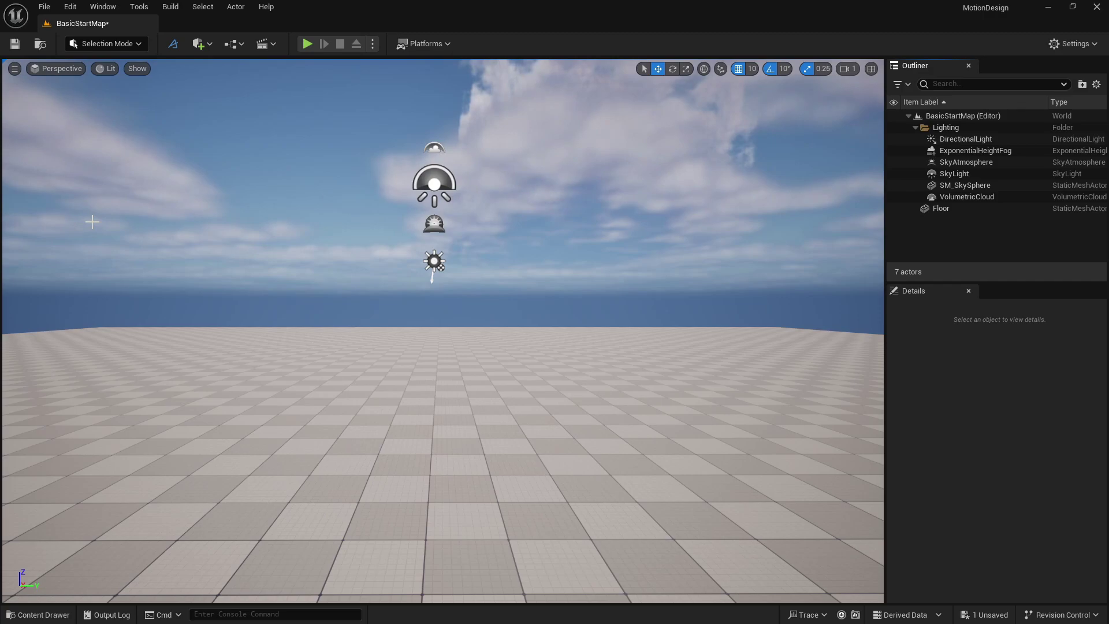
pyautogui.hotkey('ctrl', 's')
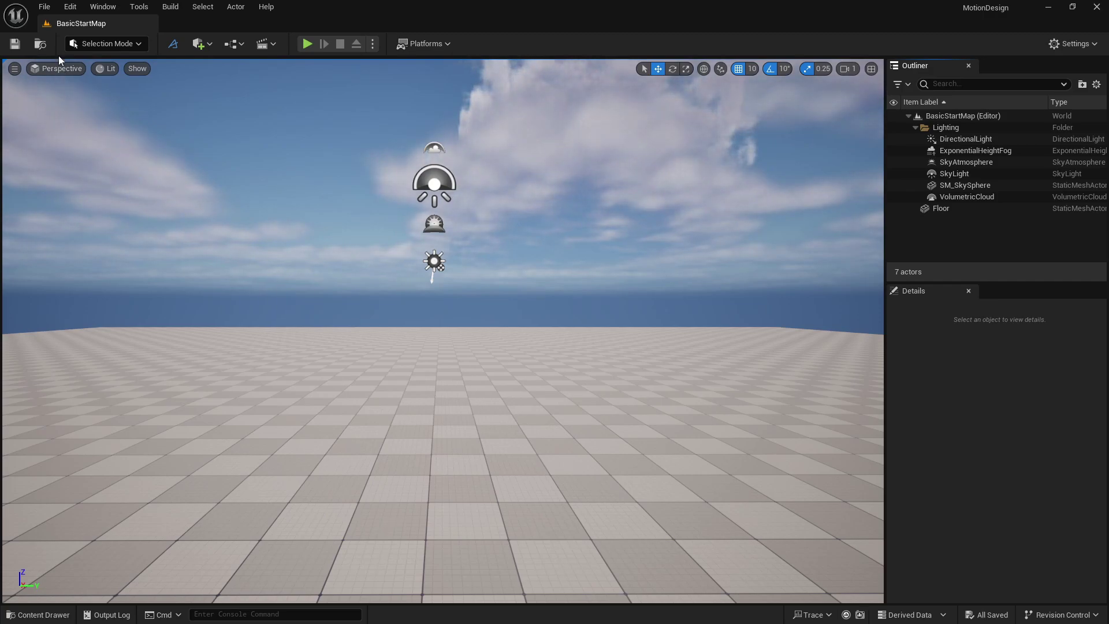
# - Search the plugins for "motion" and enable the experimental Motion Design plugin, accepting the warning
pyautogui.click(70, 7)
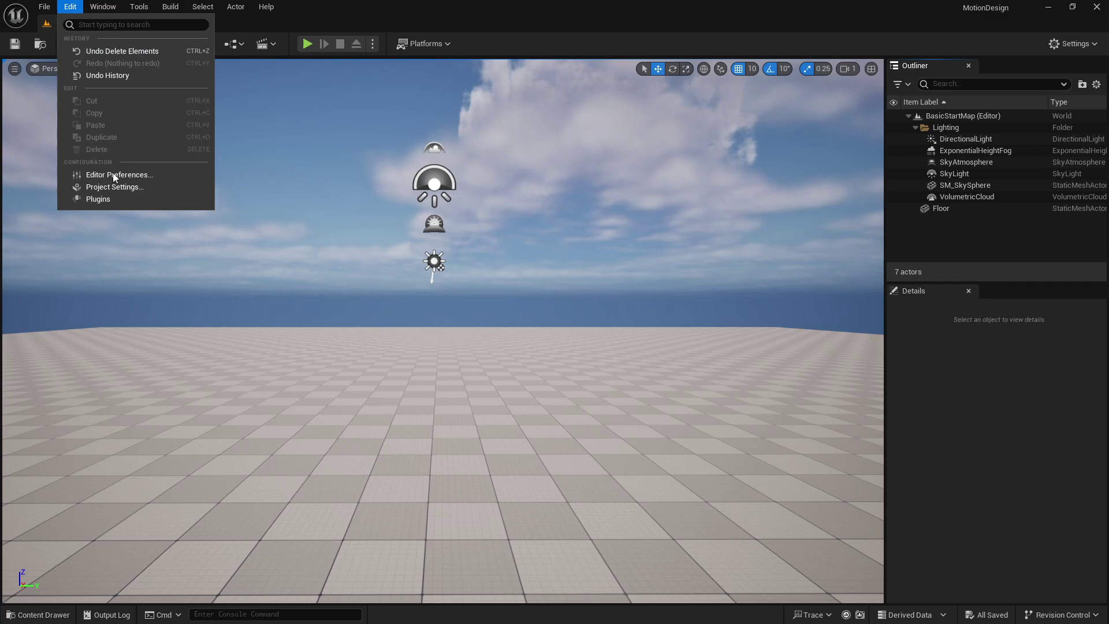
pyautogui.click(127, 202)
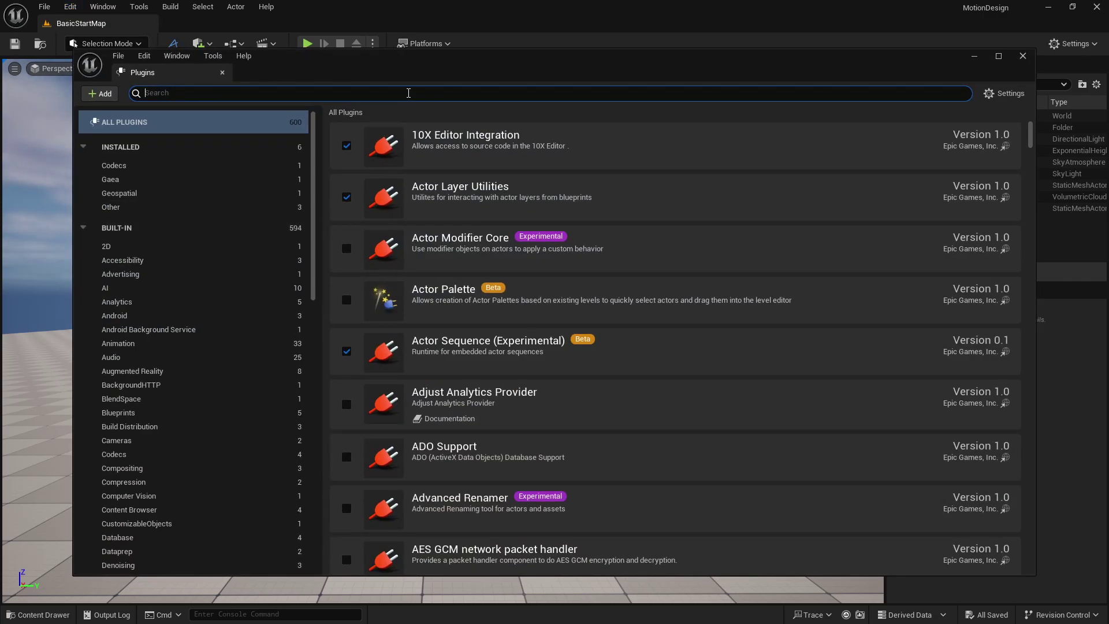
pyautogui.write('motion')
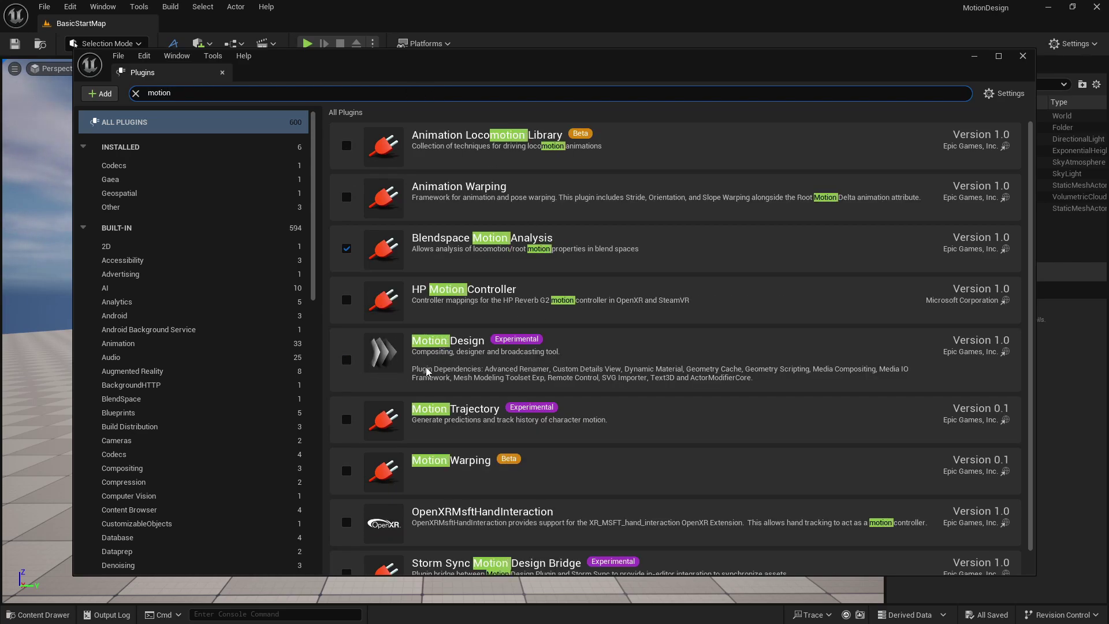
pyautogui.click(347, 360)
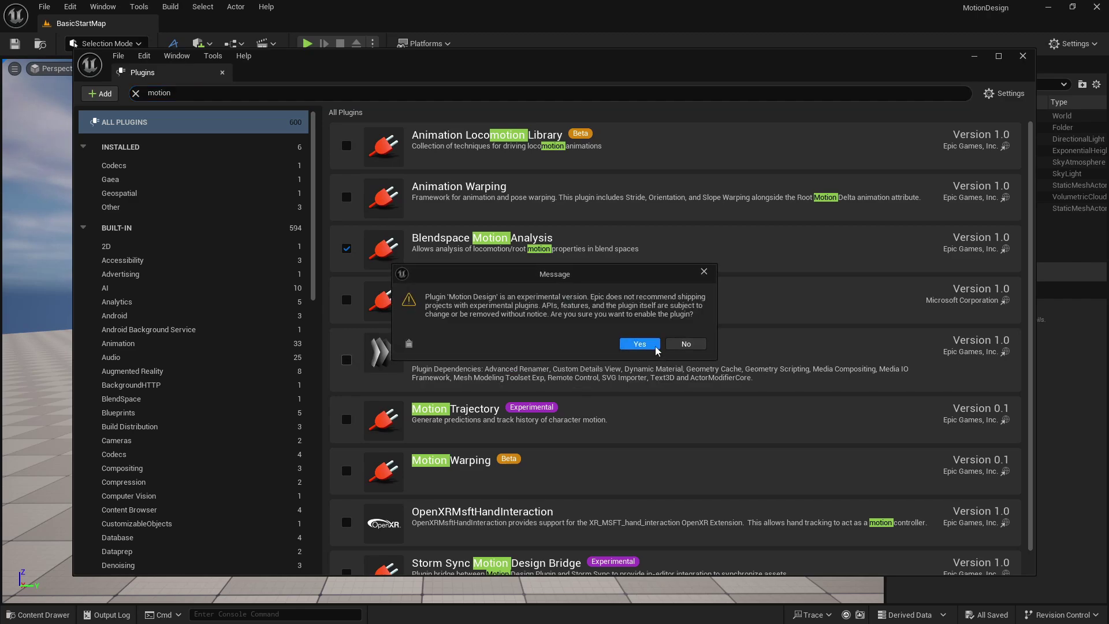
pyautogui.click(653, 346)
# - Search the plugins for "niagara" and enable the NiagaraFluids plugin, accepting the beta warning
pyautogui.scroll(-2, 471, 369)
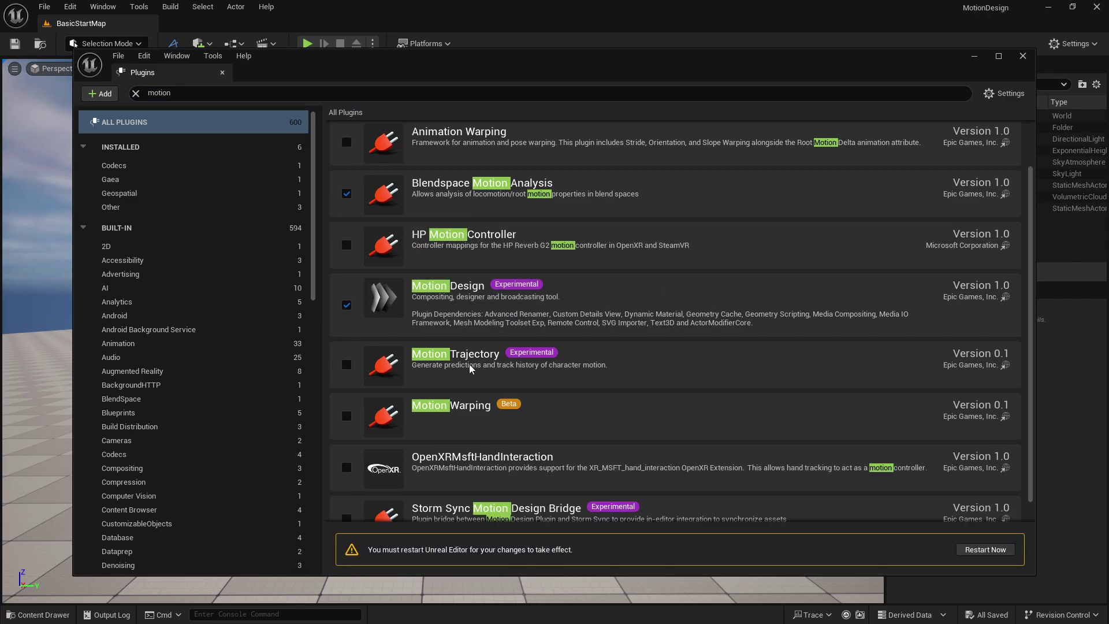
pyautogui.scroll(2, 471, 369)
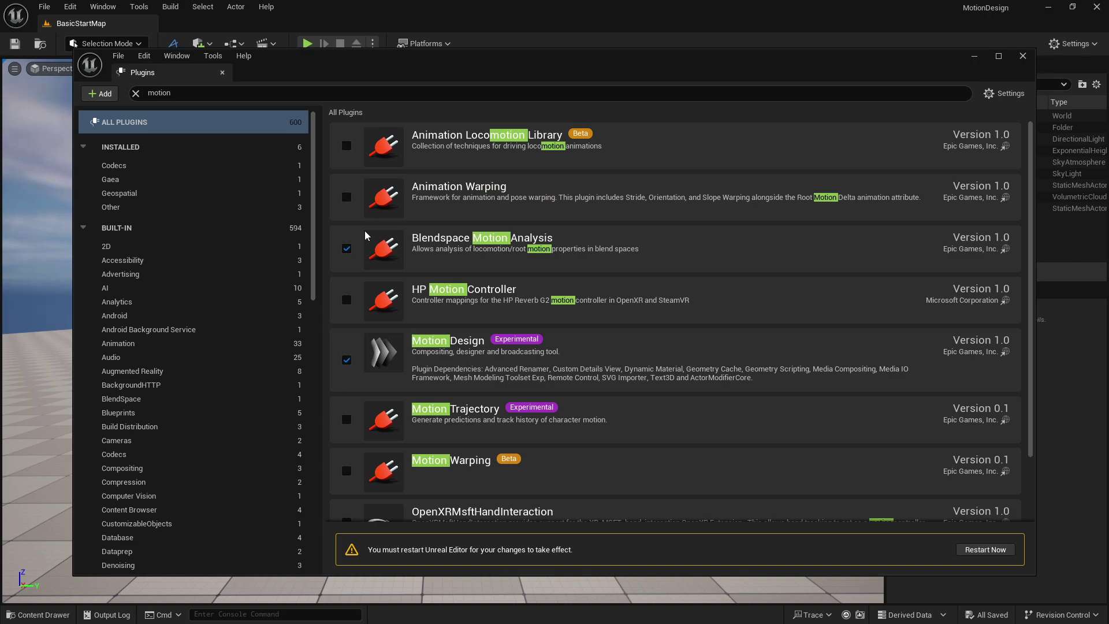
pyautogui.click(268, 92)
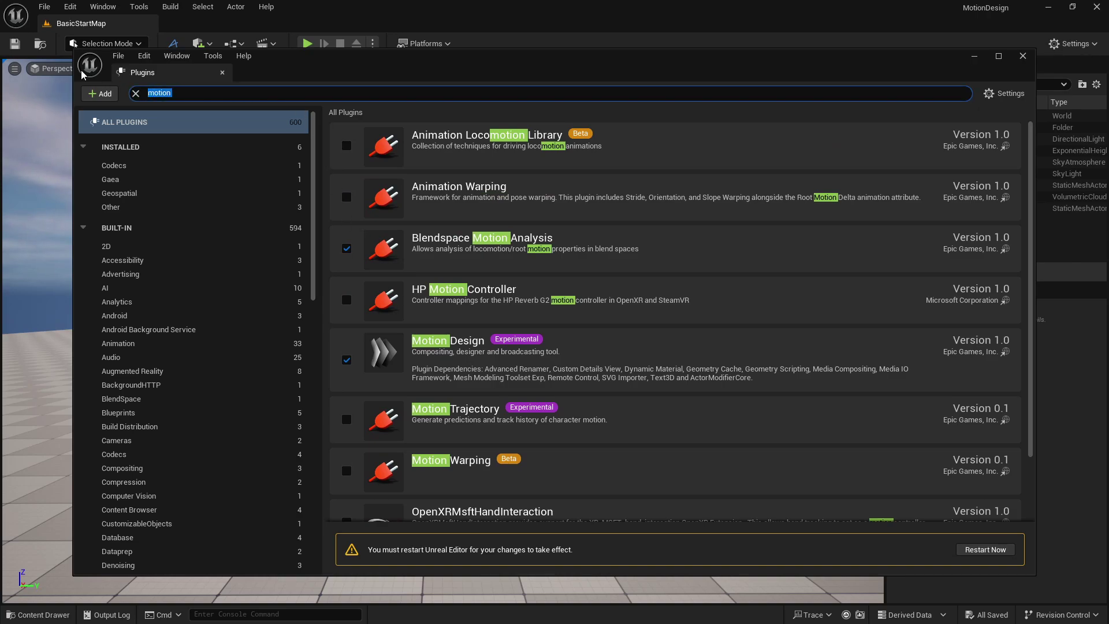
pyautogui.write('n')
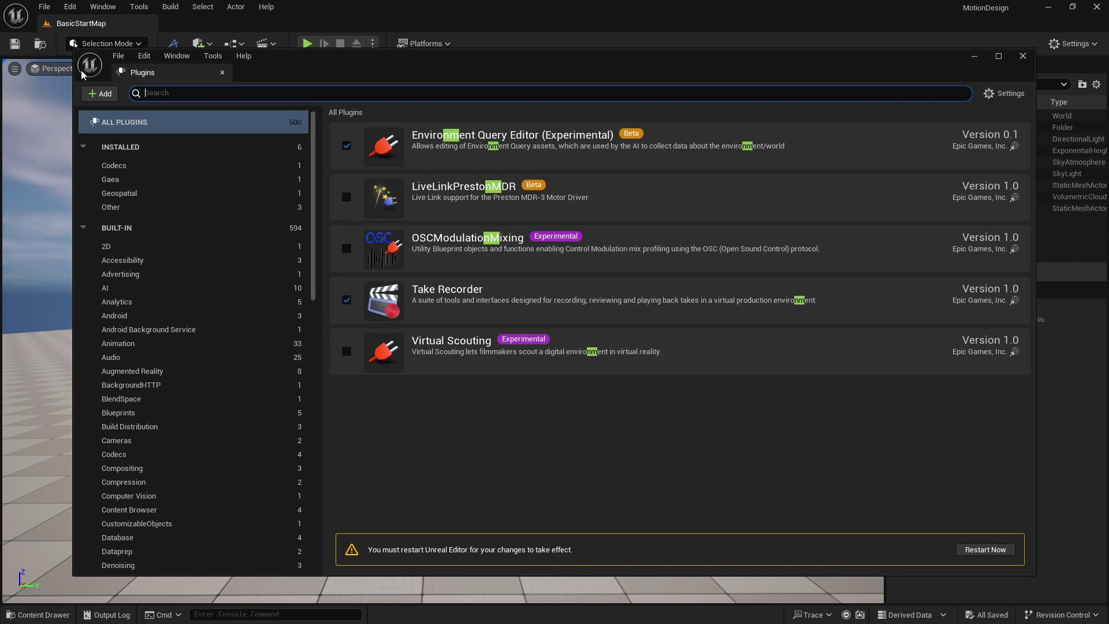
pyautogui.write('iagara')
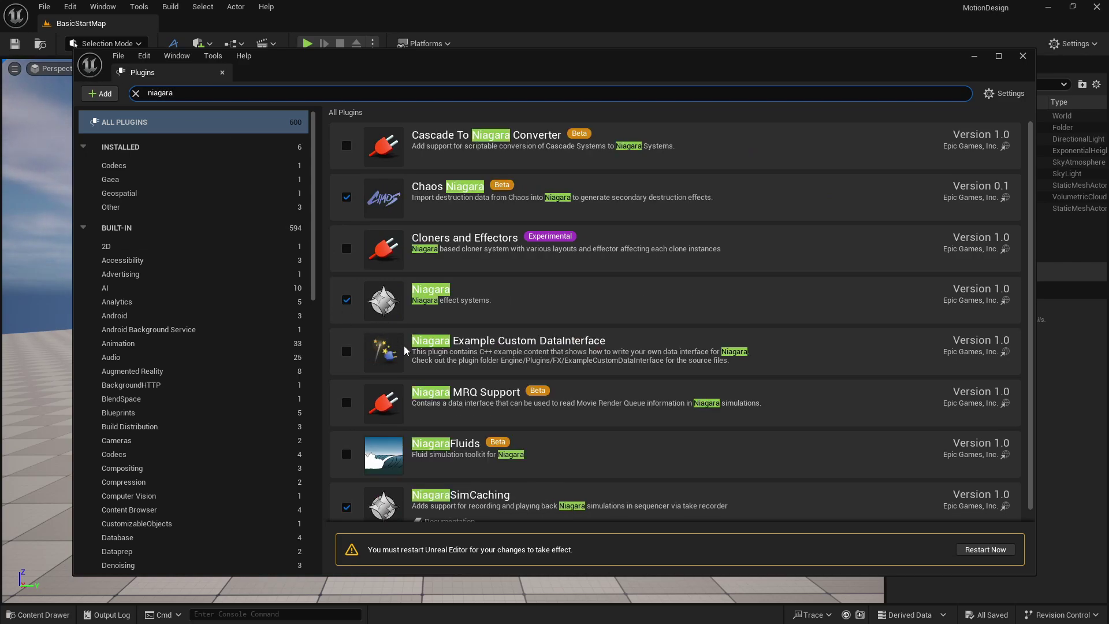
pyautogui.click(346, 454)
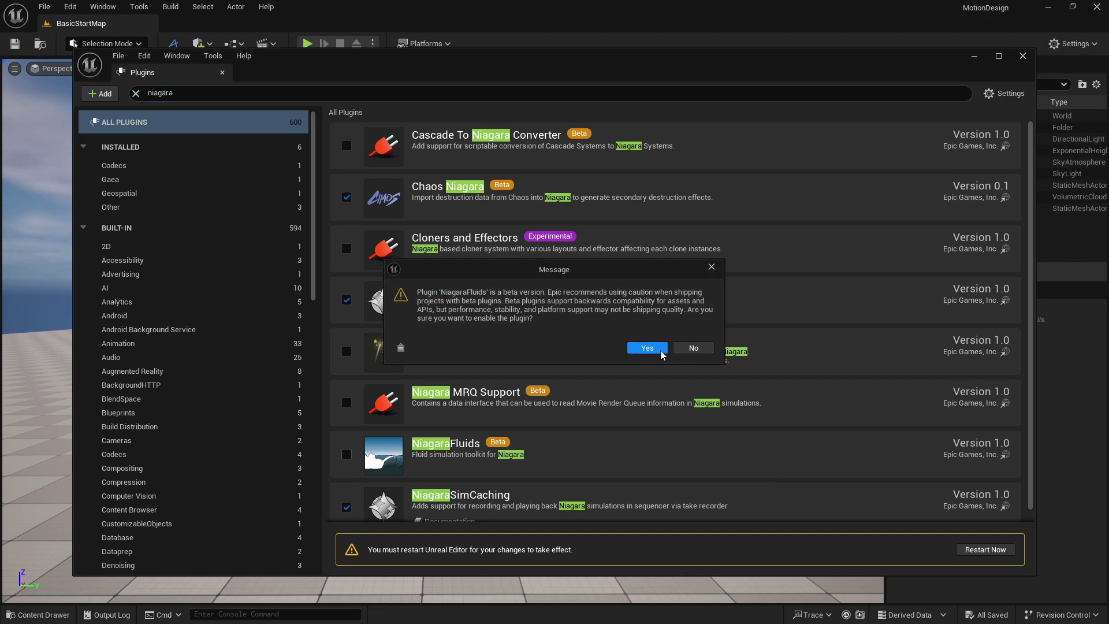
pyautogui.click(661, 350)
# - Enable the experimental Cloners and Effectors plugin, accepting the warning
pyautogui.scroll(-1, 484, 488)
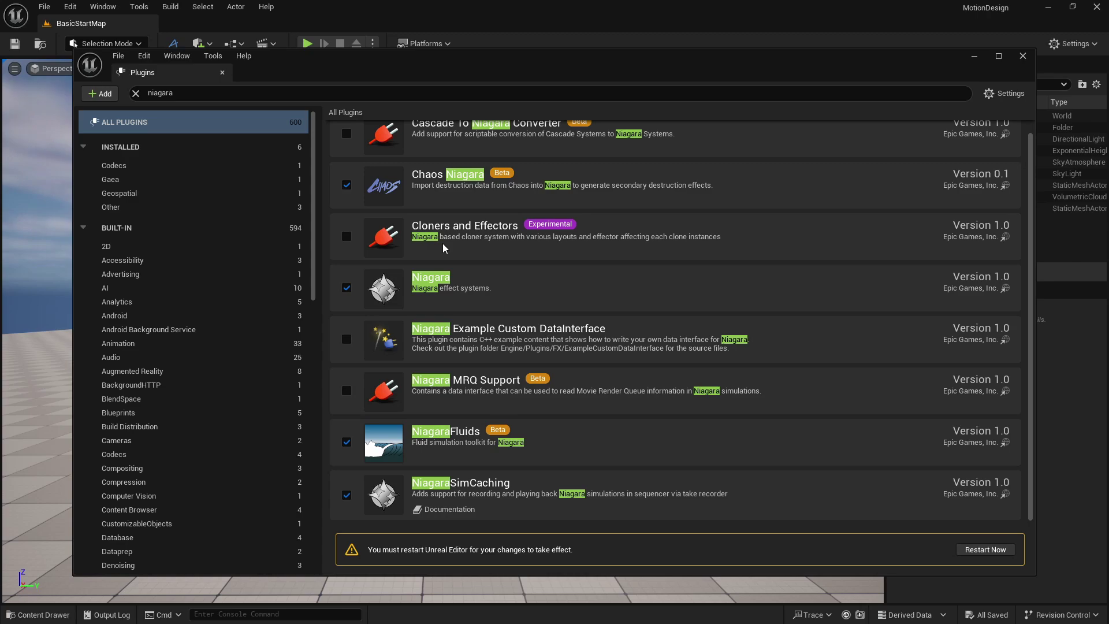
pyautogui.click(346, 237)
pyautogui.click(636, 348)
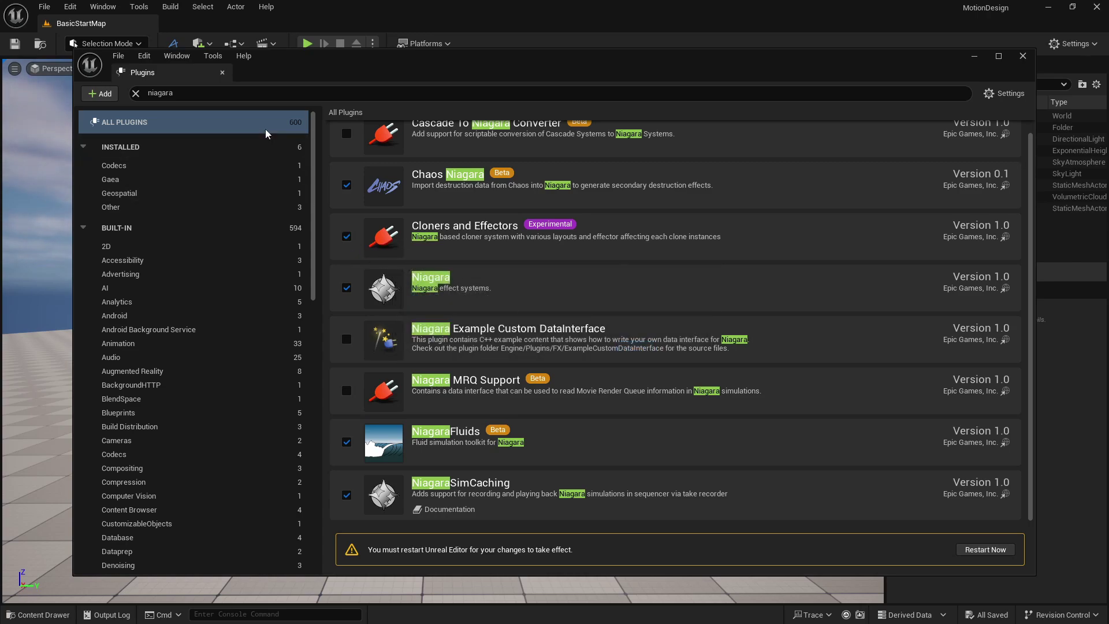
# - Search the plugins for "movie" and enable Movie Render Queue Additional Render Passes, accepting the warning, and Movie Render Queue
pyautogui.click(271, 94)
pyautogui.write('movie')
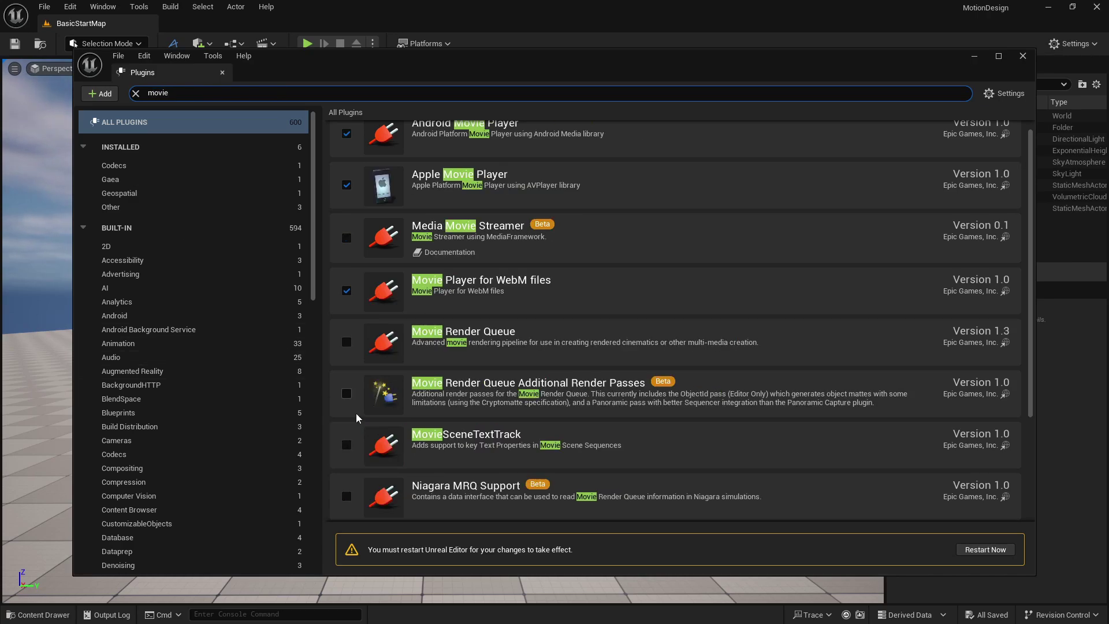
pyautogui.click(346, 394)
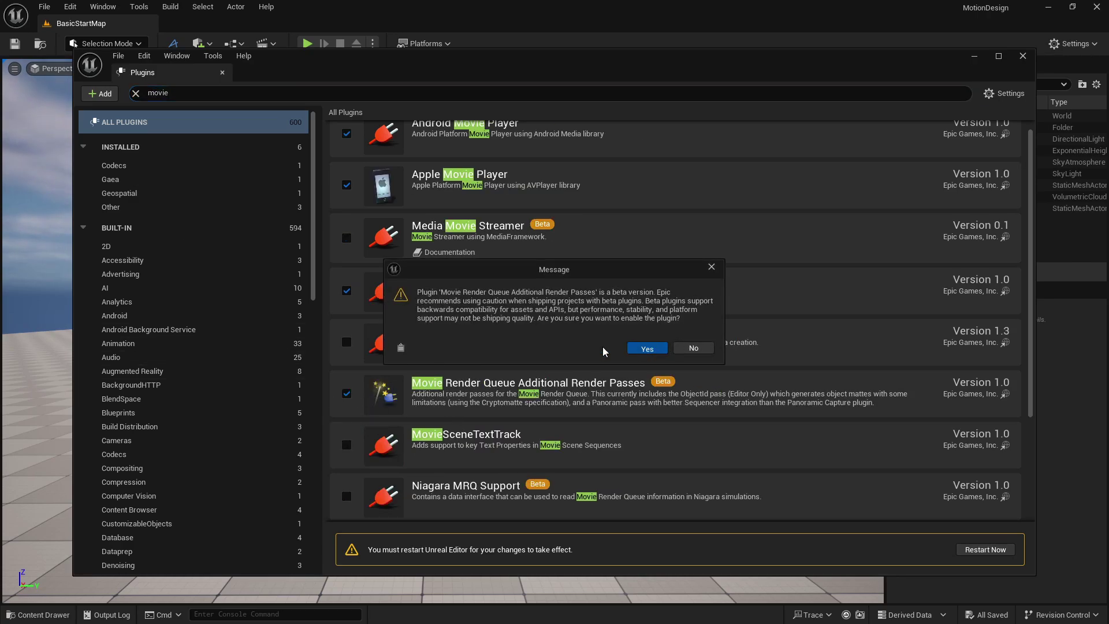
pyautogui.click(648, 349)
pyautogui.click(346, 342)
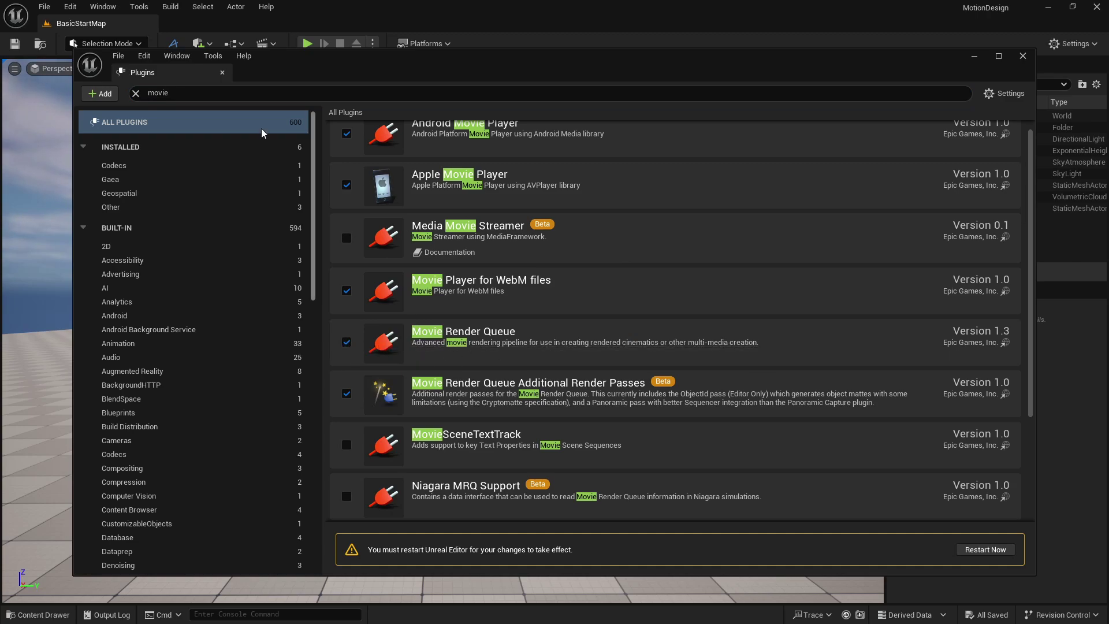
# - Search the plugins for "hdri", make sure HDRIBackdrop is enabled and close the Plugins window
pyautogui.click(164, 93)
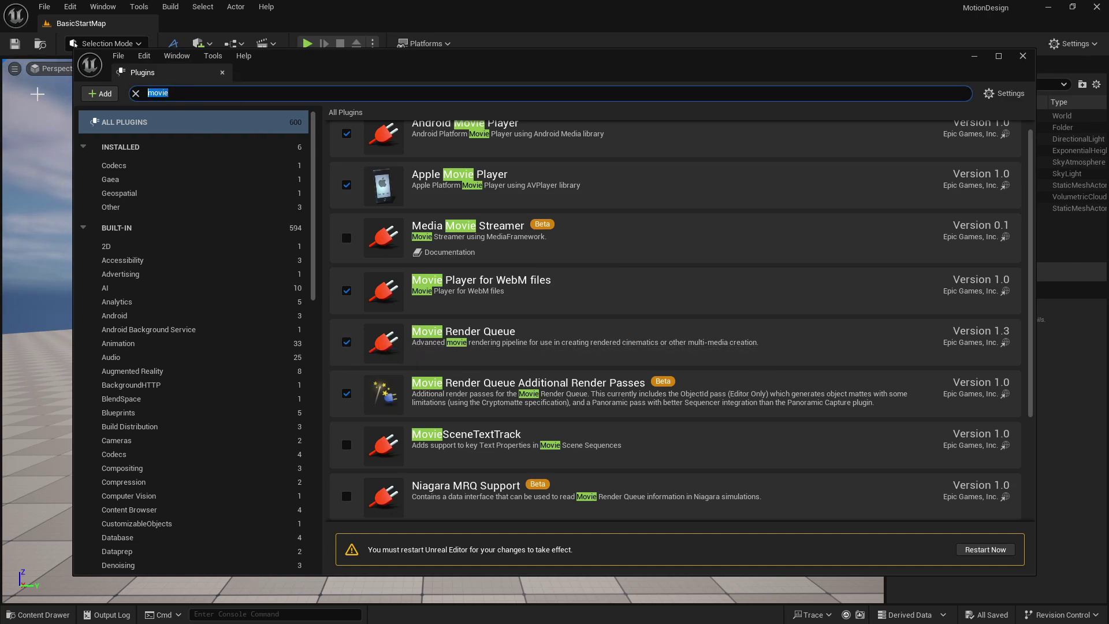
pyautogui.write('hdri')
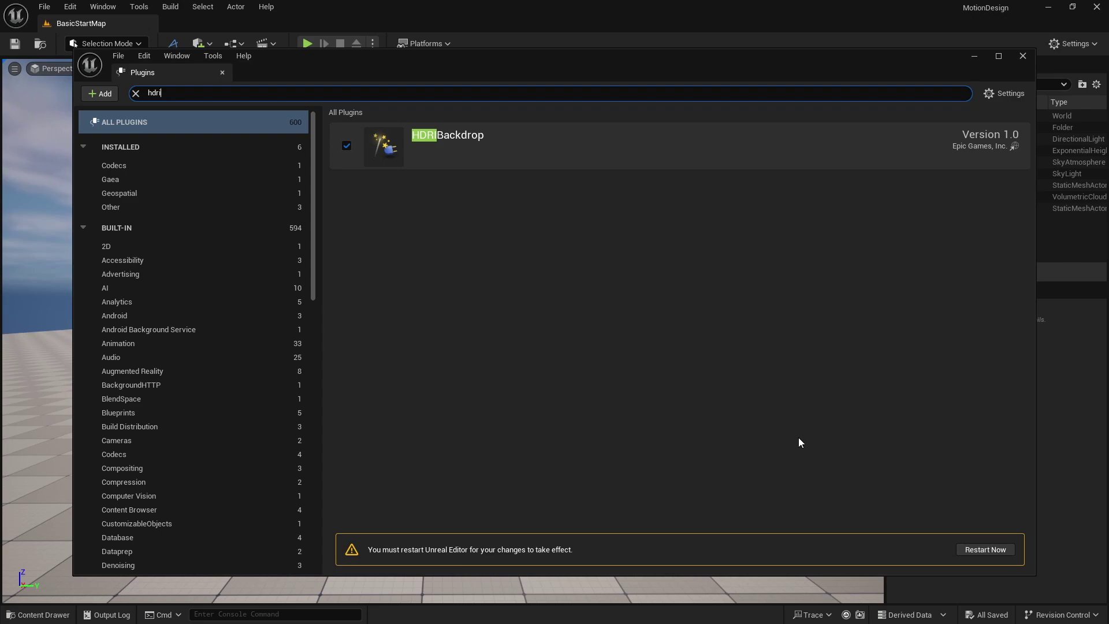
pyautogui.click(1022, 56)
# - Open the Maps & Modes project settings and set the Game Default Map to BasicStartMap
pyautogui.click(70, 7)
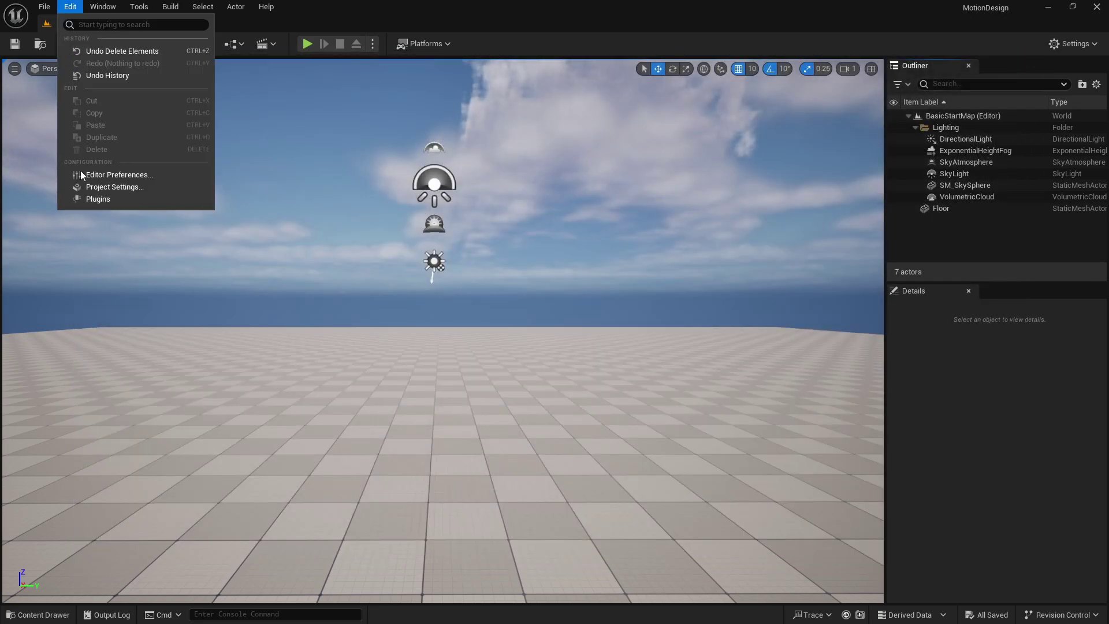
pyautogui.click(107, 187)
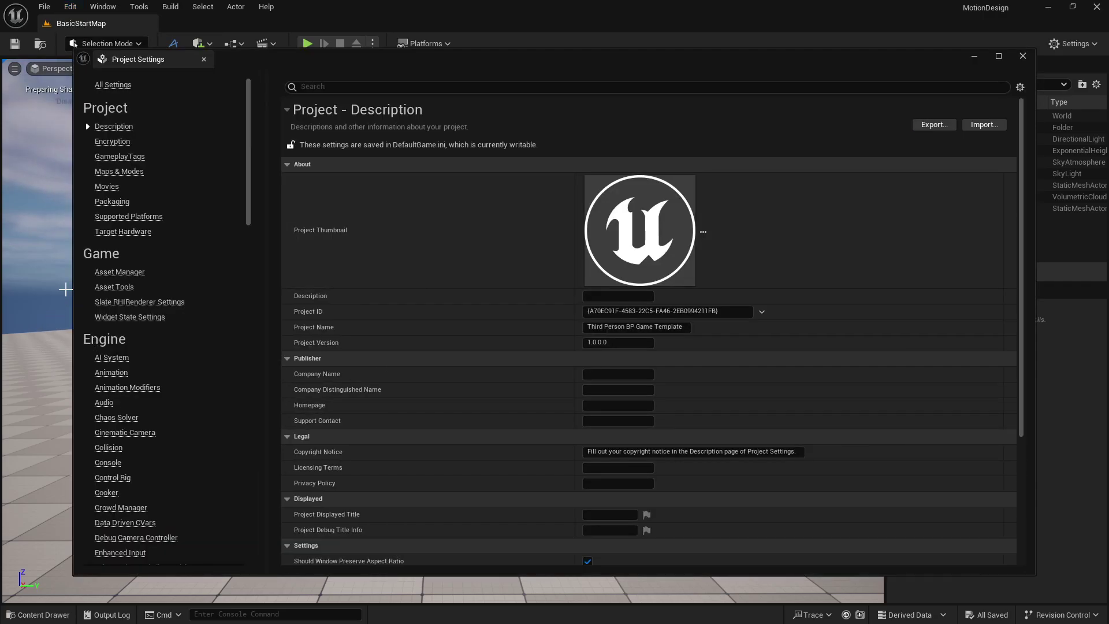
pyautogui.click(126, 173)
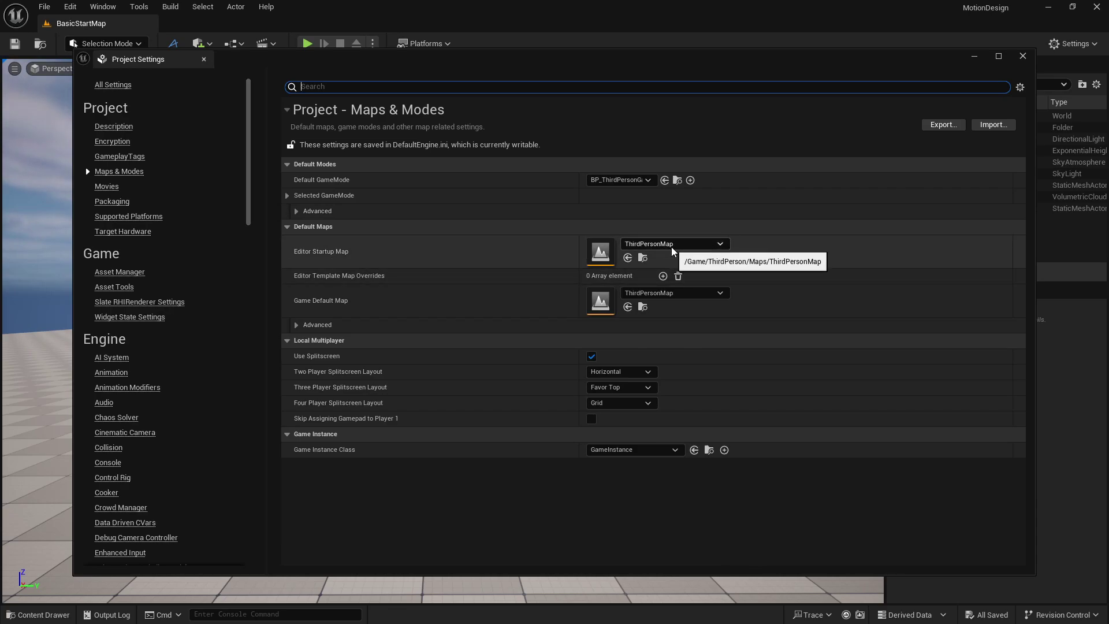
pyautogui.click(678, 294)
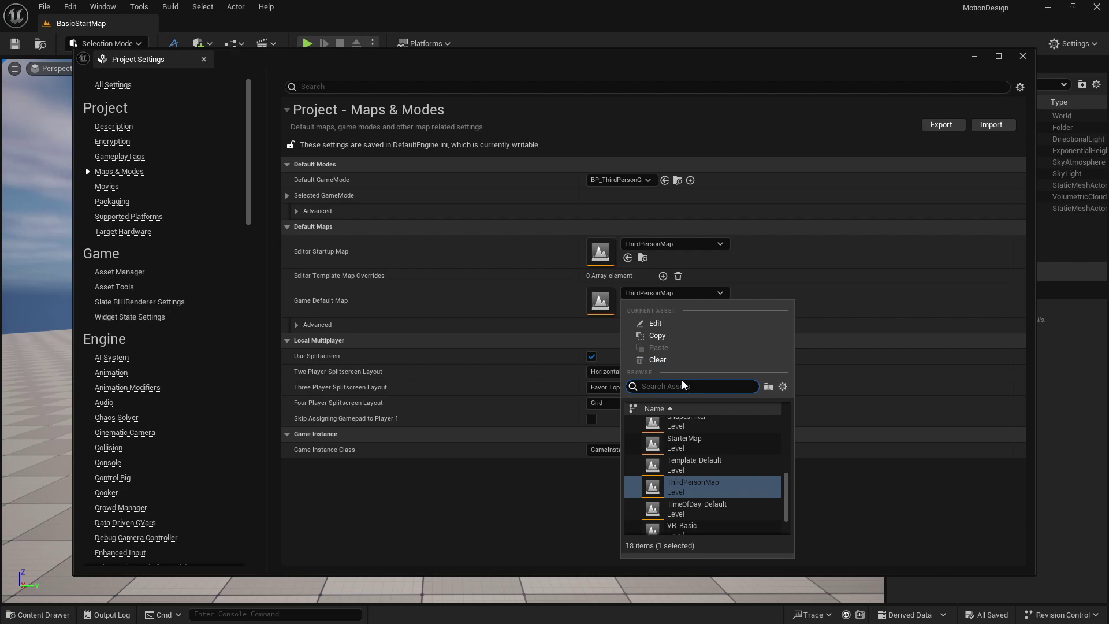
pyautogui.scroll(5, 689, 419)
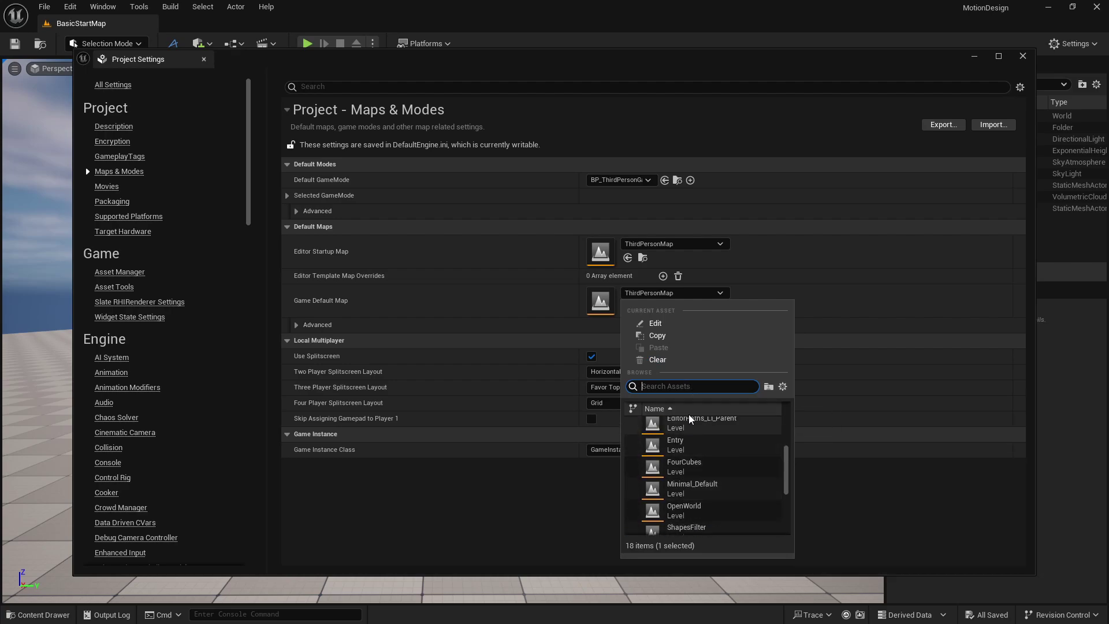
pyautogui.write('basi')
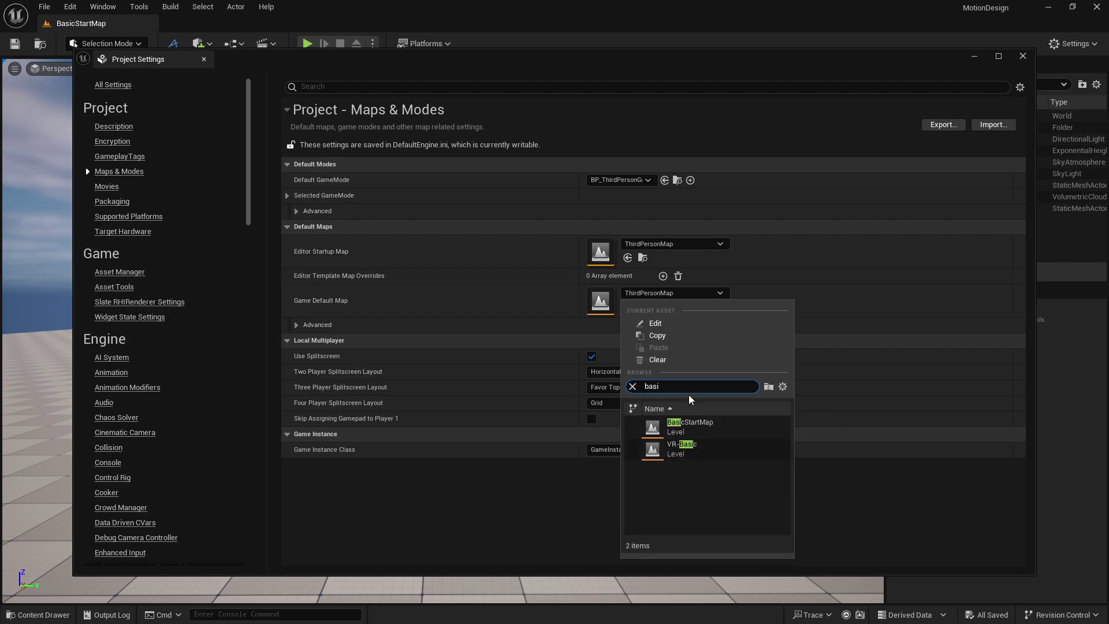
pyautogui.click(693, 427)
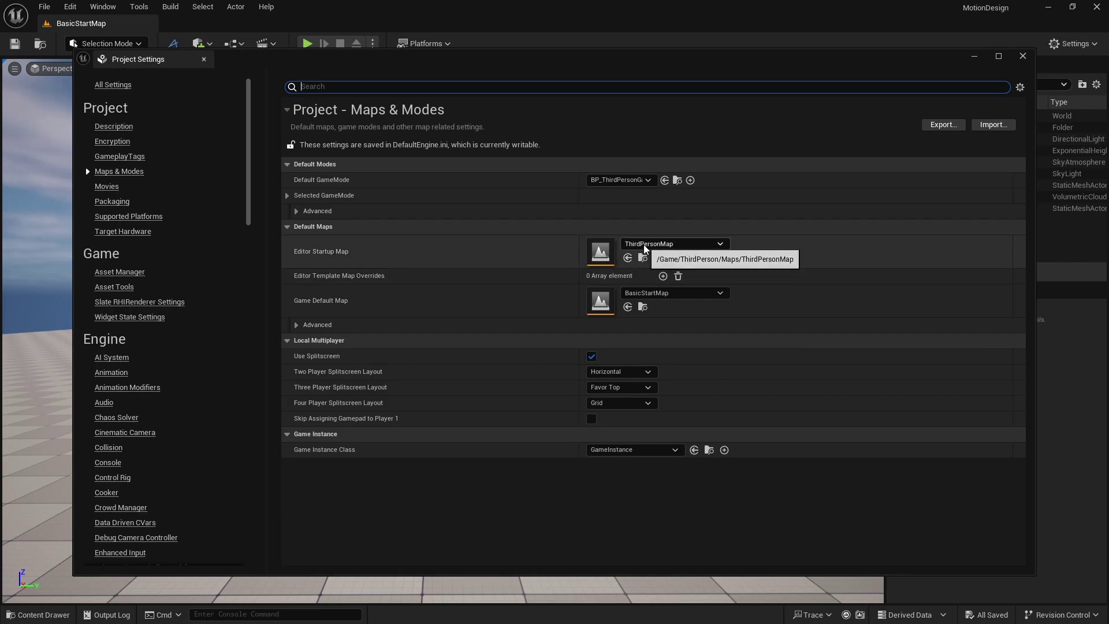
# - Set the Editor Startup Map to BasicStartMap and close the Project Settings
pyautogui.click(646, 249)
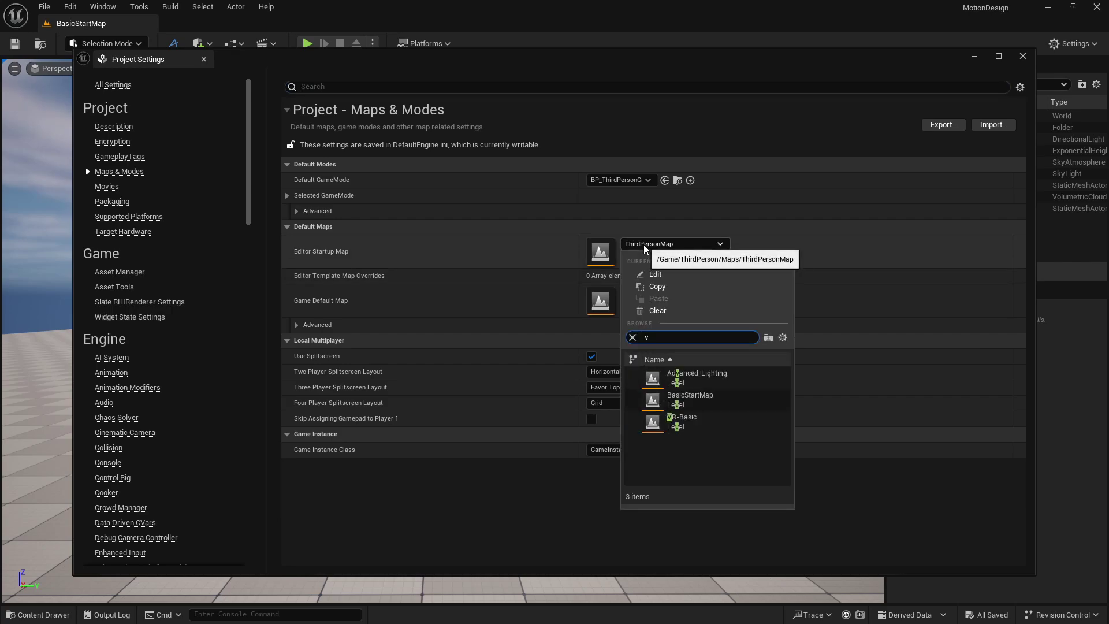
pyautogui.press('BackSpace')
pyautogui.write('basi')
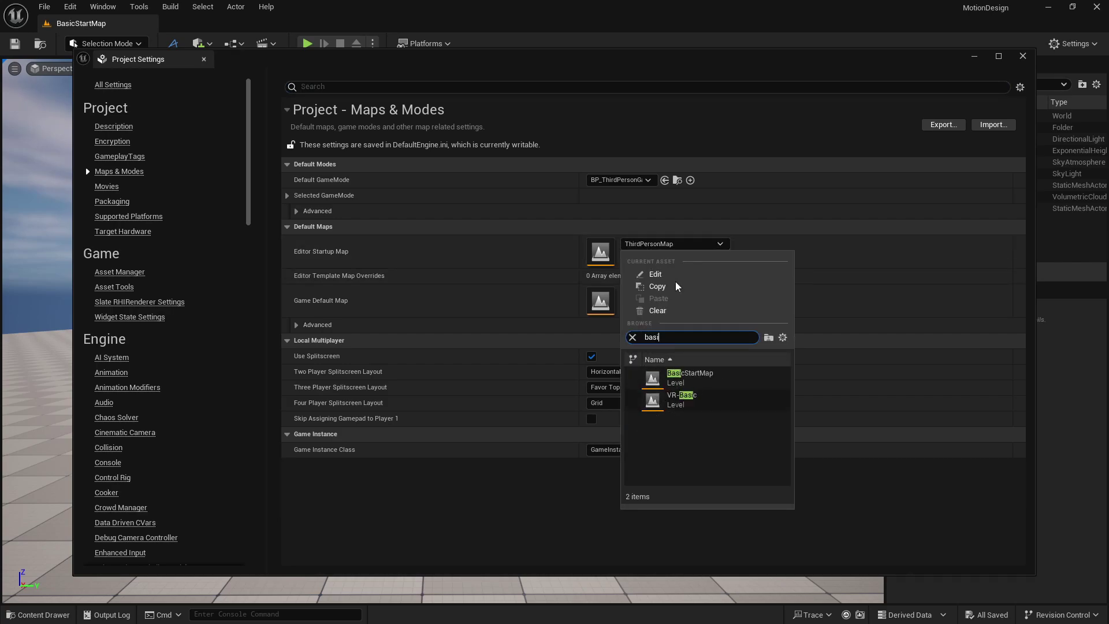
pyautogui.click(691, 379)
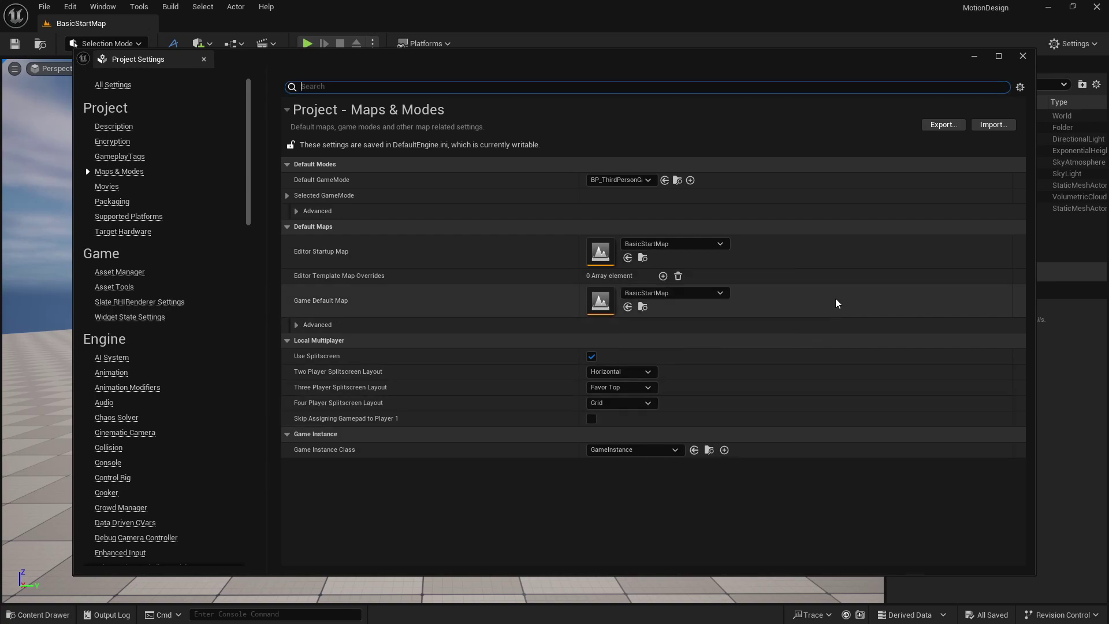
pyautogui.click(1023, 55)
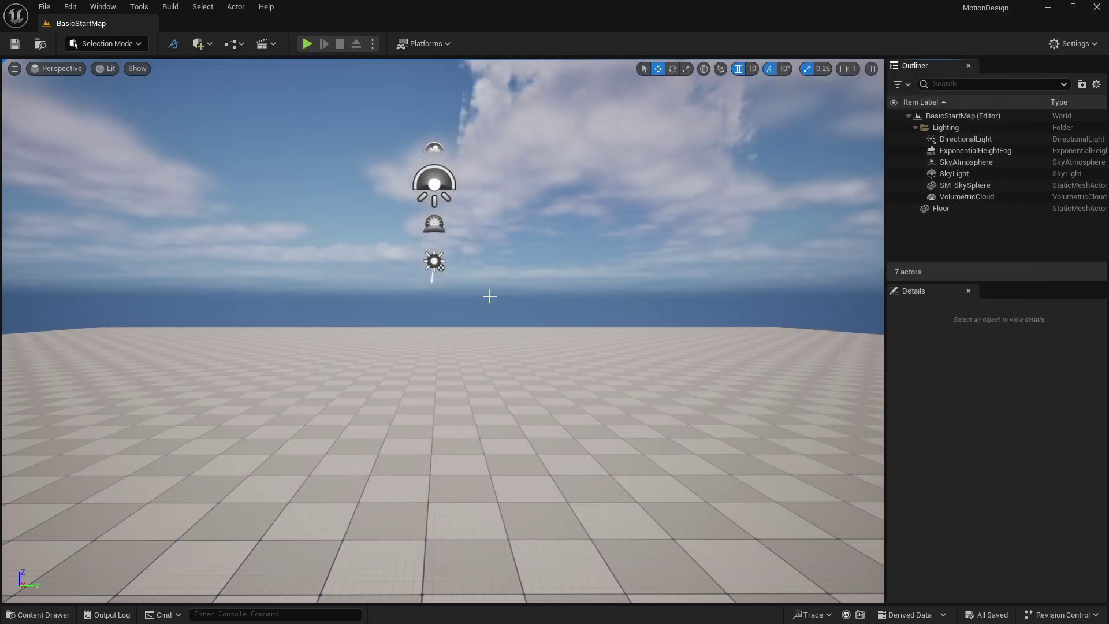
# - Save all modified levels and assets of the project
pyautogui.click(45, 6)
pyautogui.moveTo(67, 93)
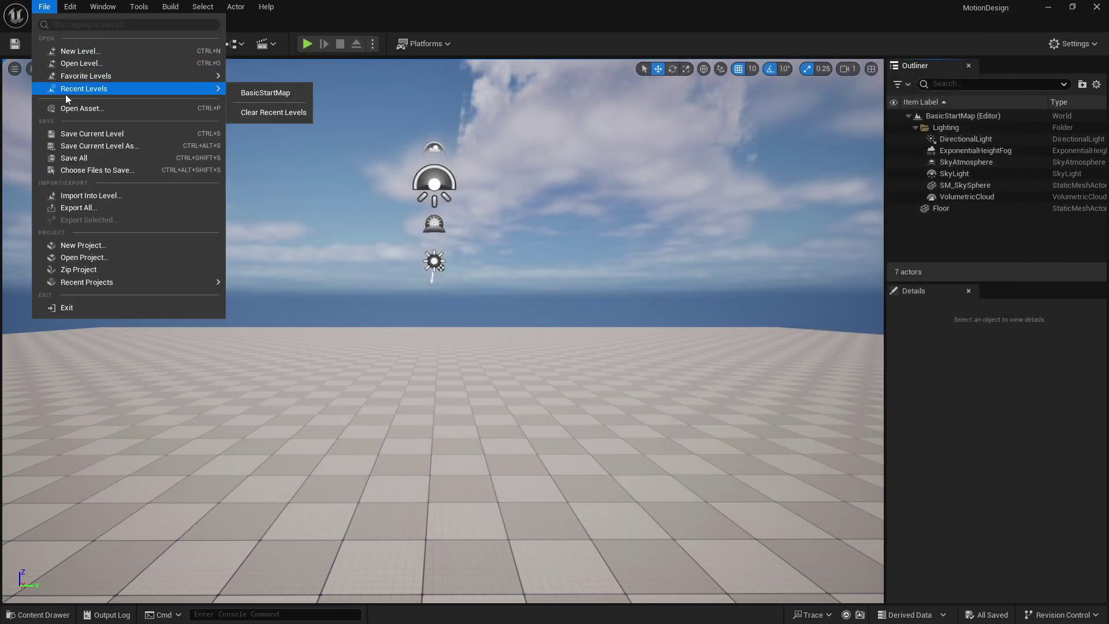
pyautogui.click(84, 157)
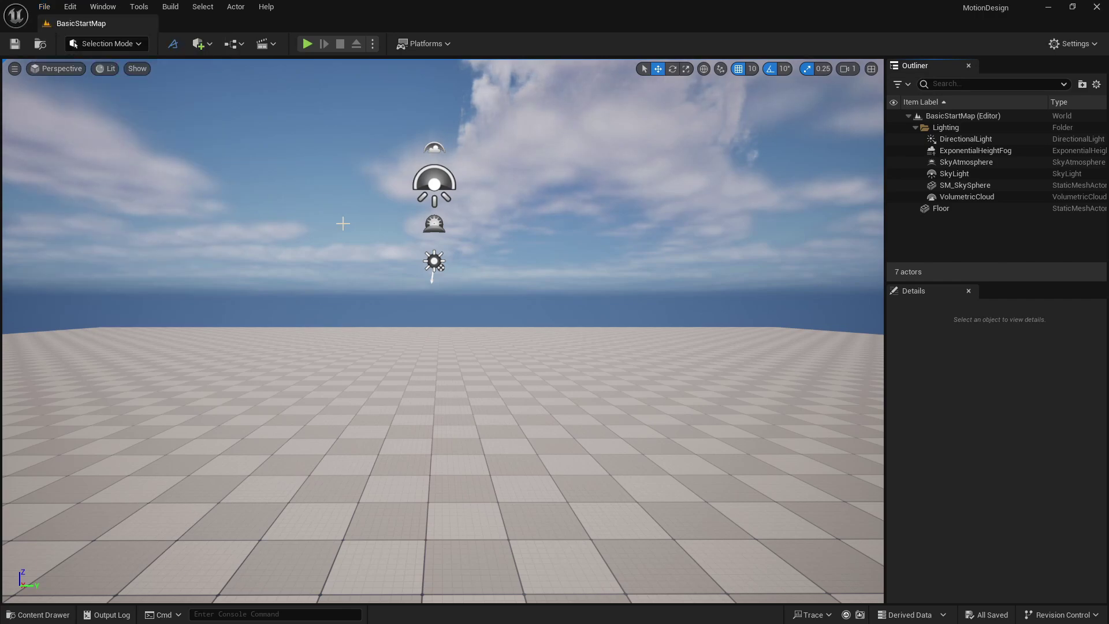
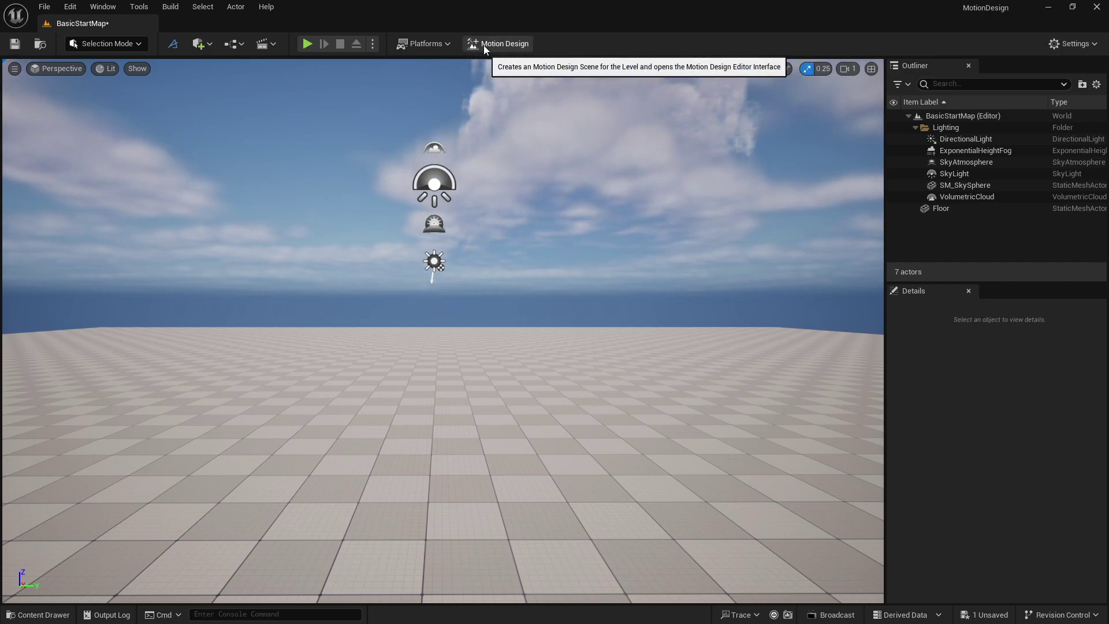
# - Switch the editor to Motion Design mode to view its shape tools, and to Modeling mode for comparison
pyautogui.click(122, 45)
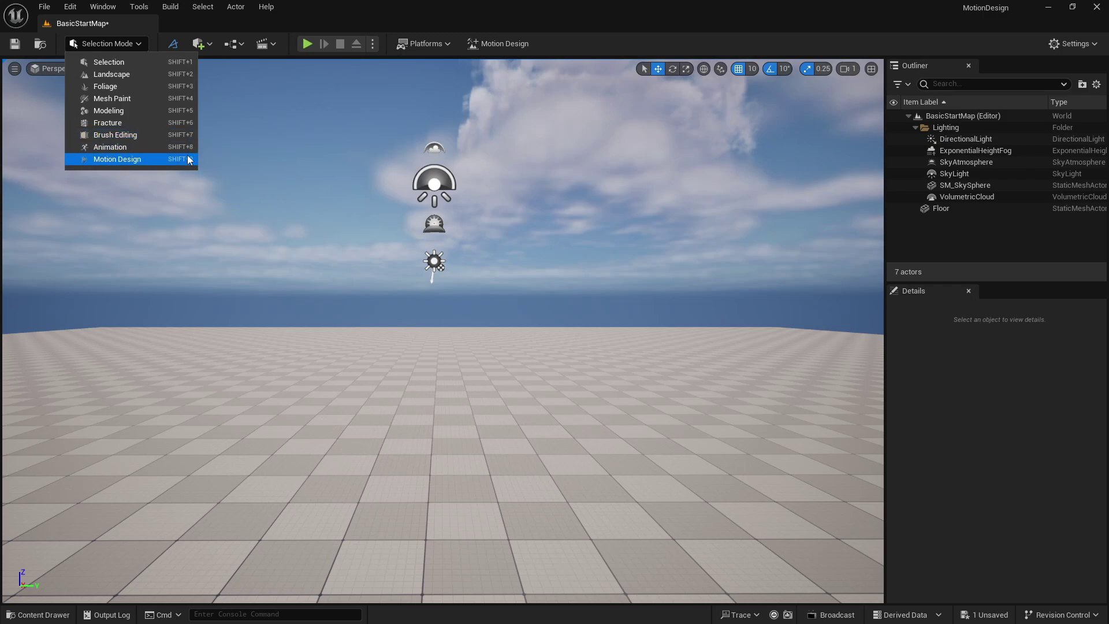
pyautogui.click(118, 159)
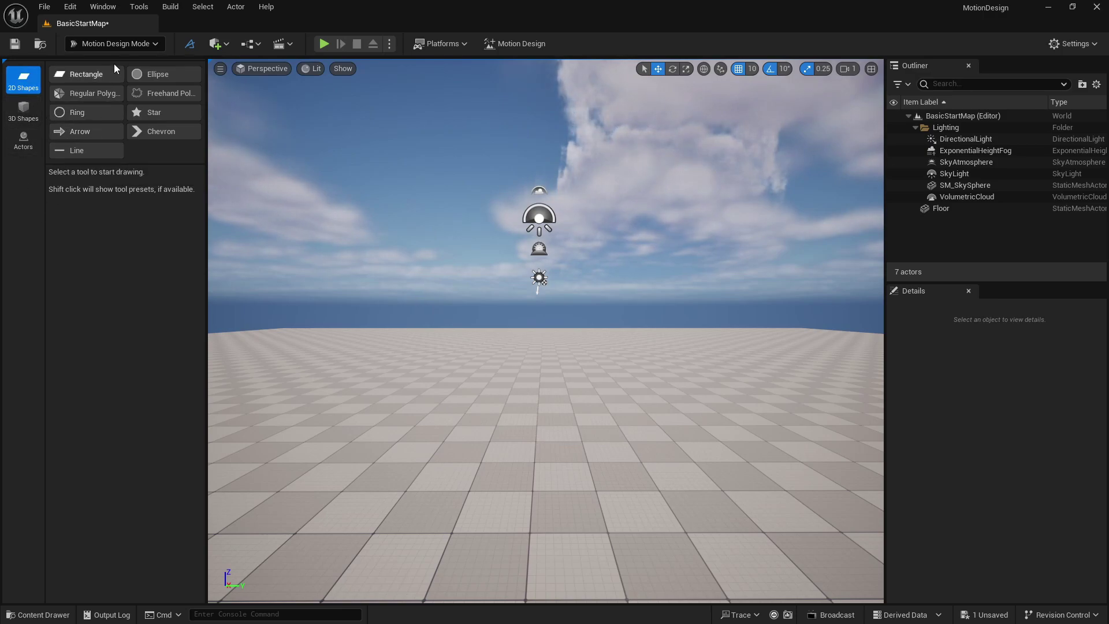
pyautogui.click(115, 44)
pyautogui.click(110, 111)
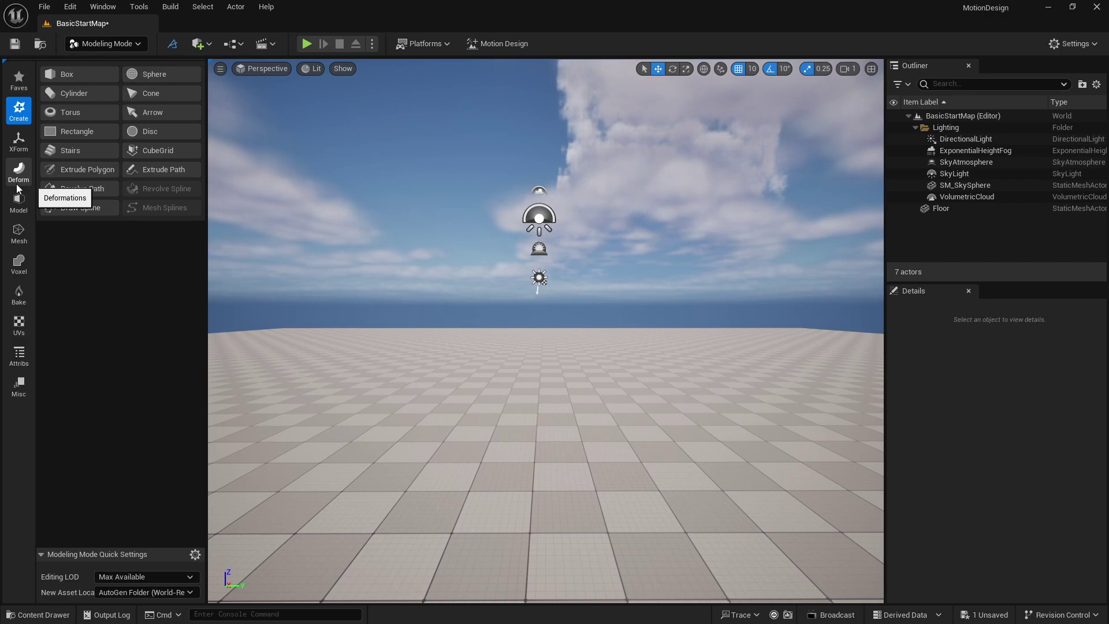
# - Return the editor to Motion Design mode and activate the Motion Design interface for the level
pyautogui.click(101, 44)
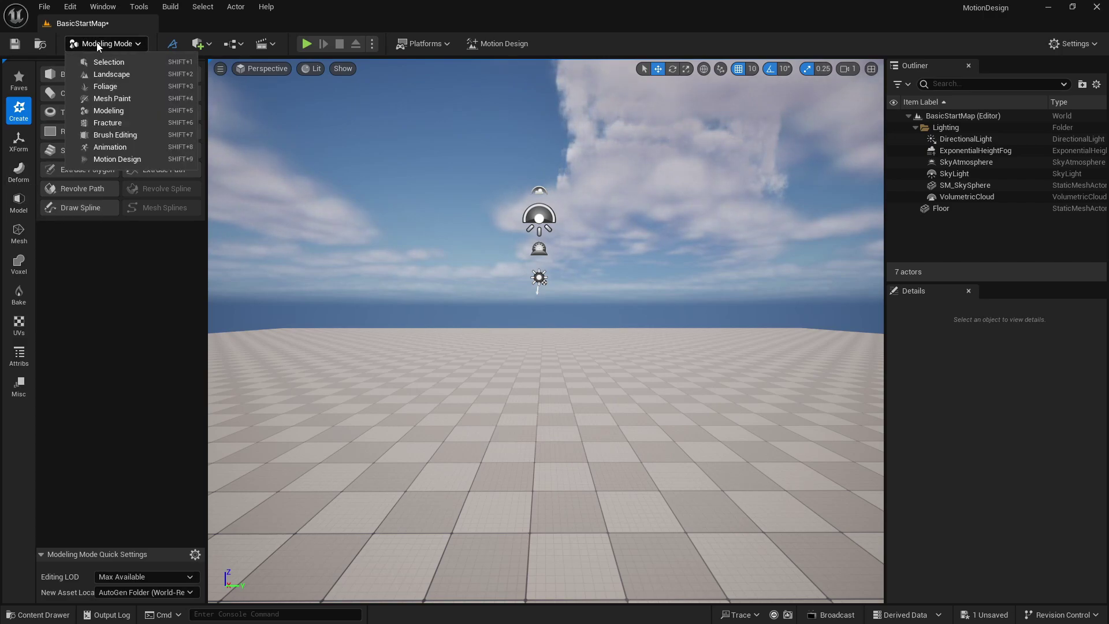
pyautogui.click(110, 160)
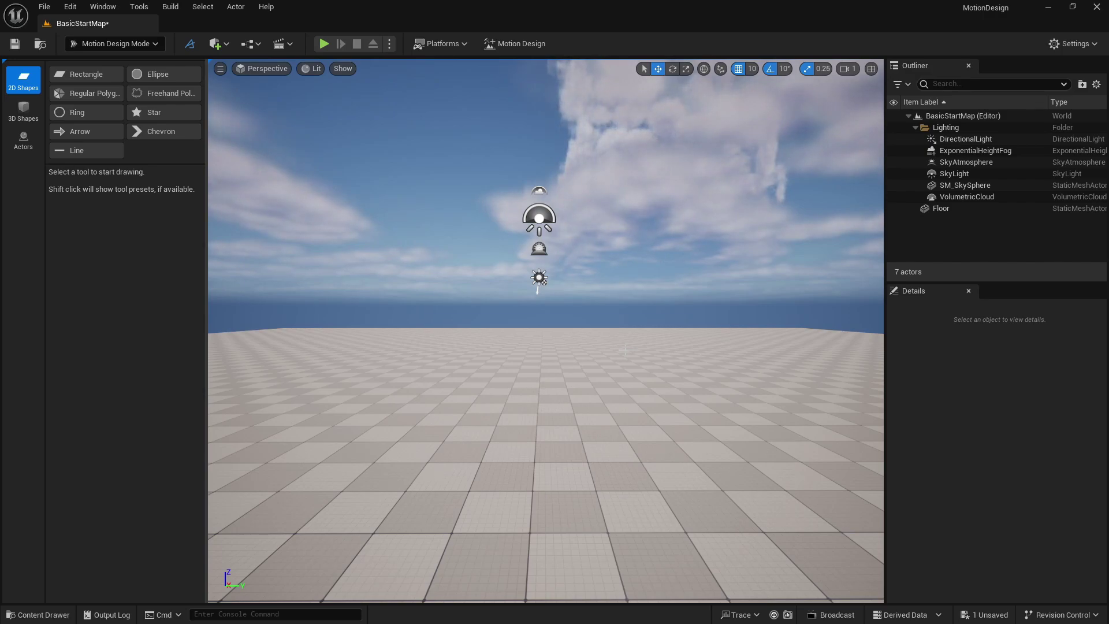
pyautogui.click(525, 42)
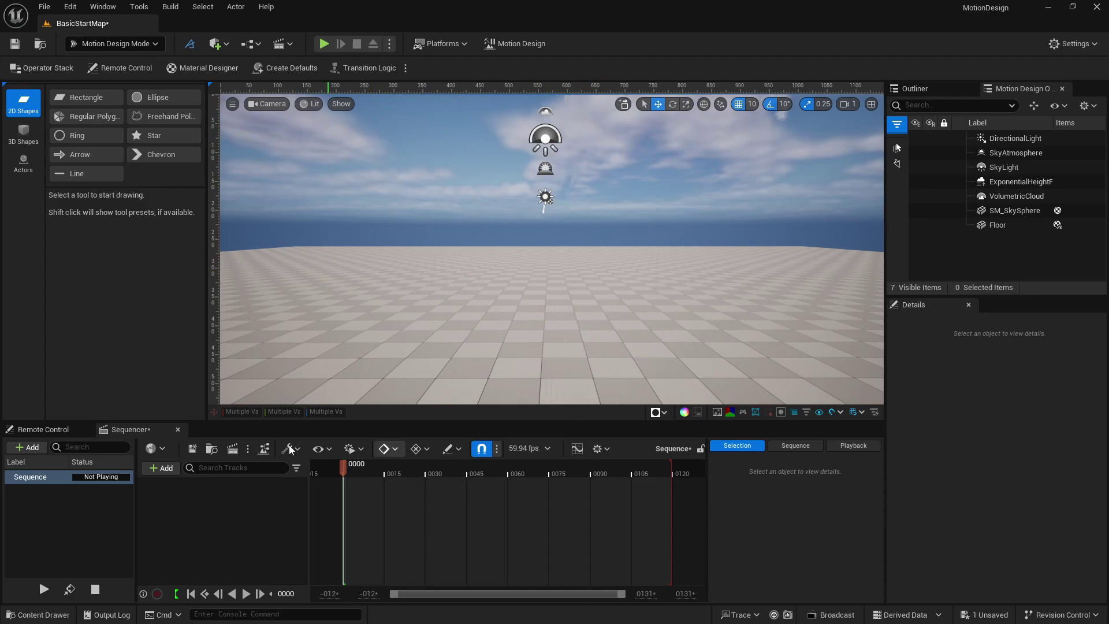
# - Switch to Selection mode, deactivate the Motion Design interface, and reactivate it for the level
pyautogui.click(122, 43)
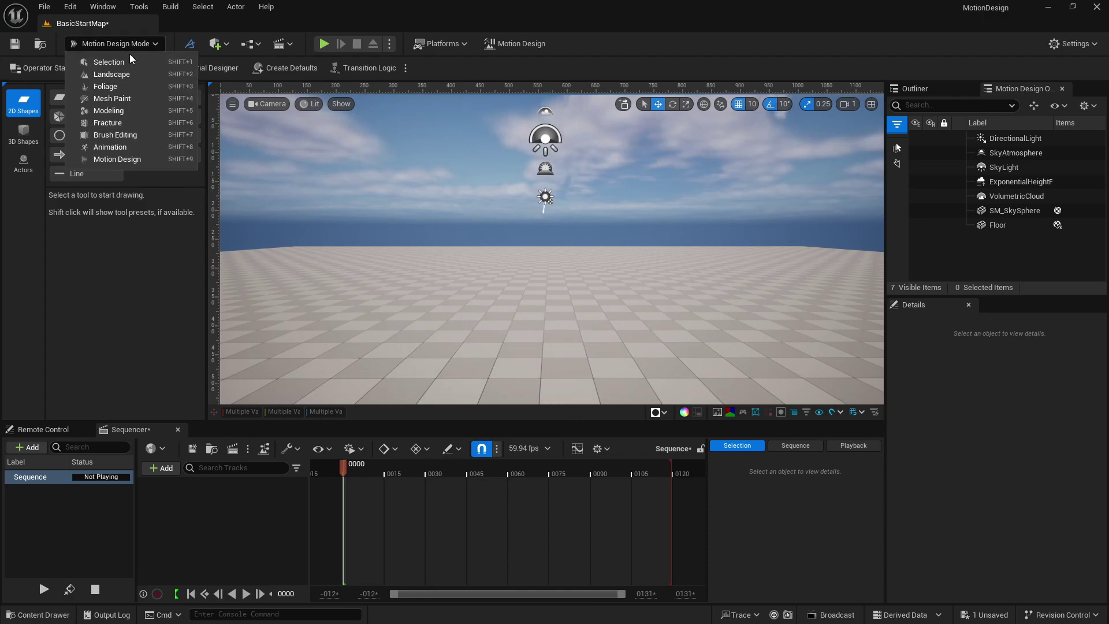
pyautogui.click(131, 63)
pyautogui.click(504, 45)
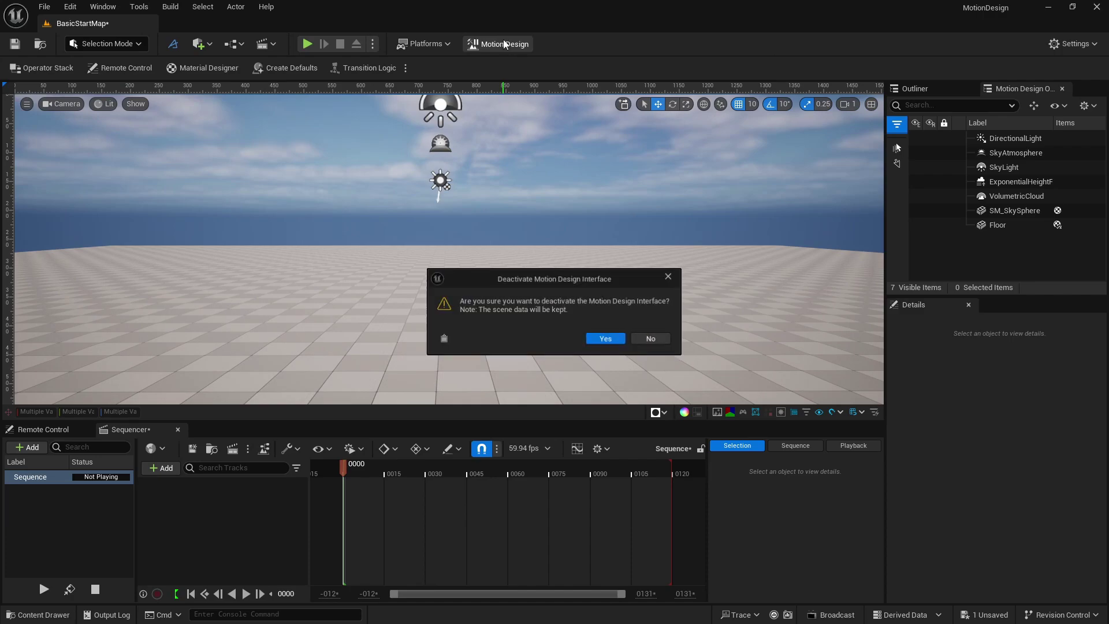
pyautogui.click(604, 338)
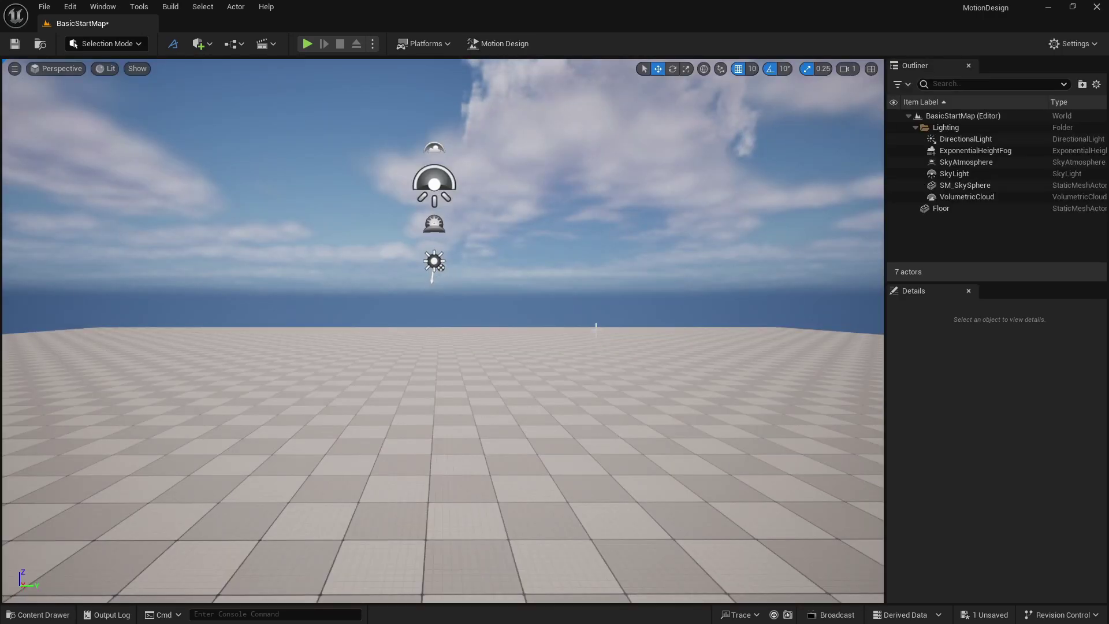
pyautogui.click(509, 43)
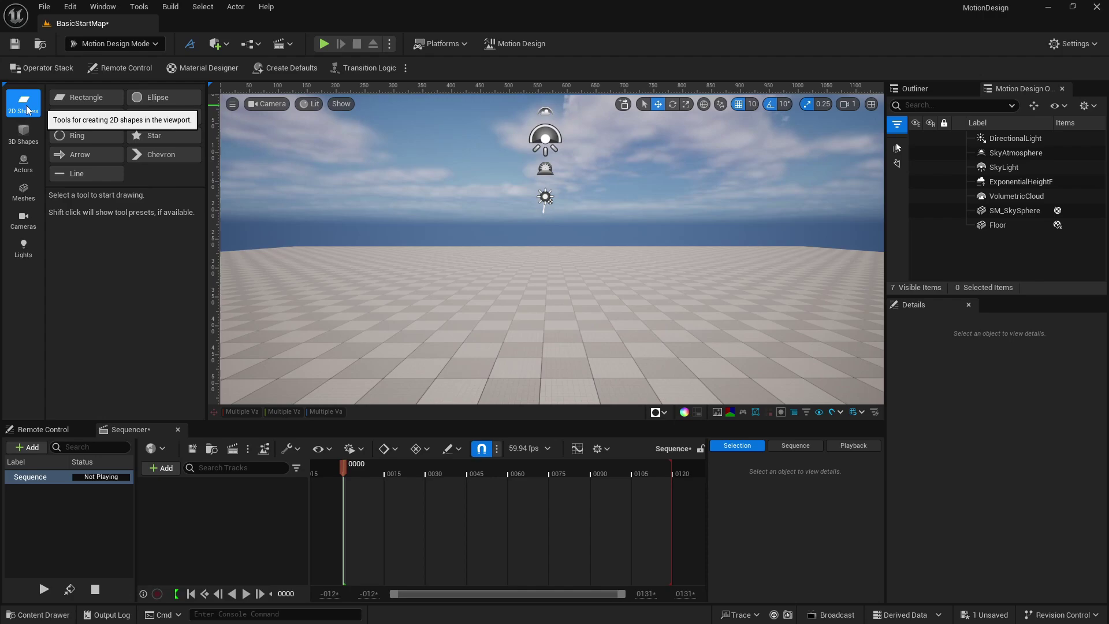
# - Look through the 3D Shapes, Actors, Meshes, Cameras and Lights tool categories of Motion Design mode
pyautogui.click(24, 134)
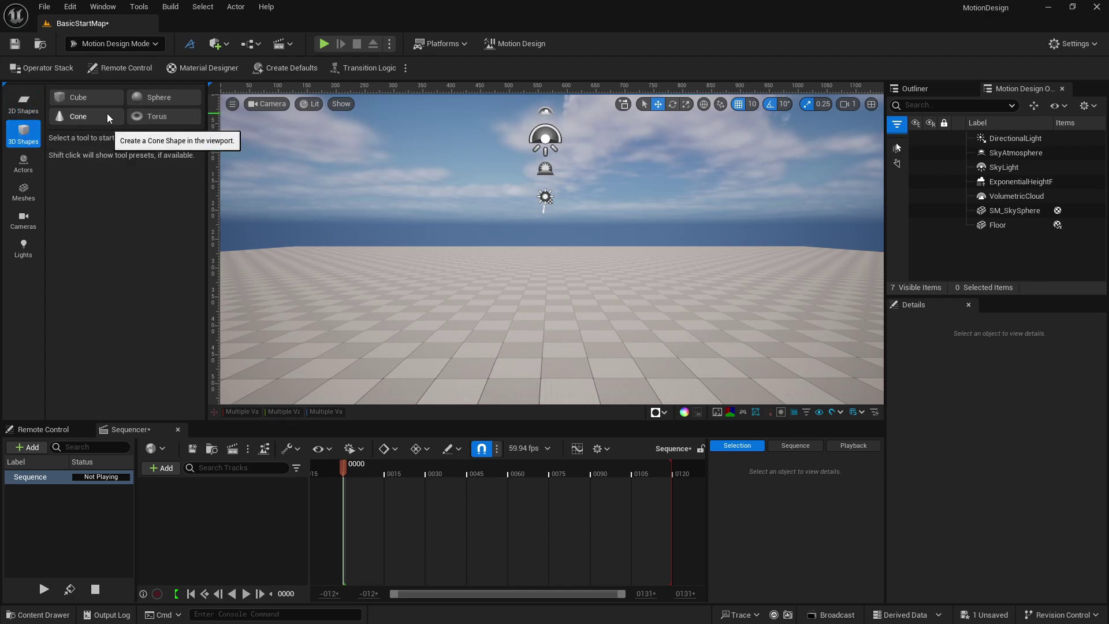
pyautogui.click(24, 164)
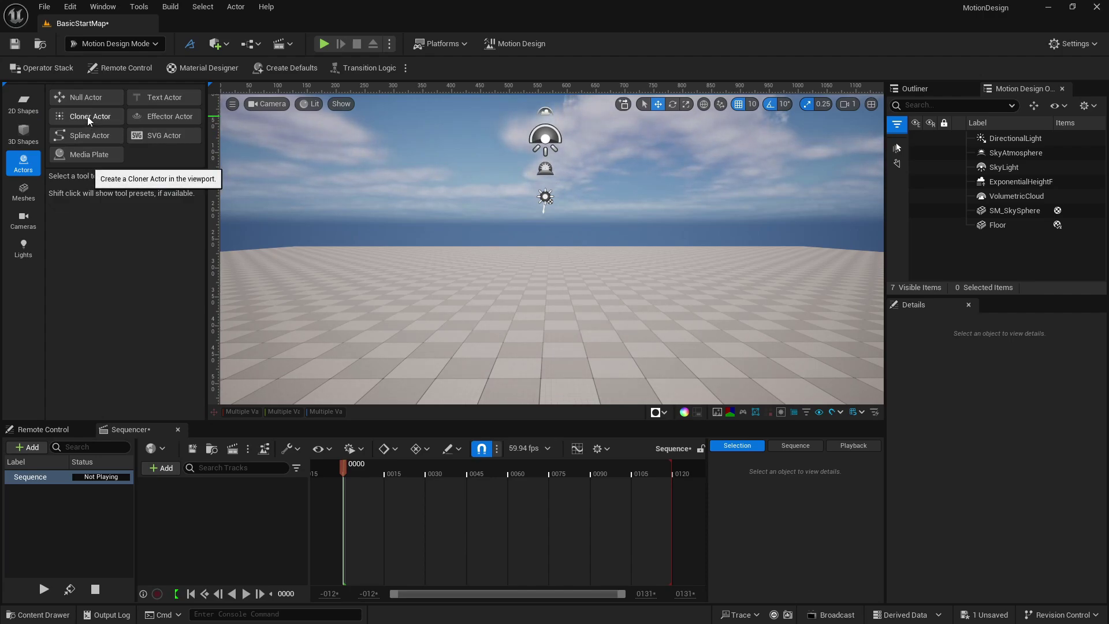
pyautogui.click(18, 198)
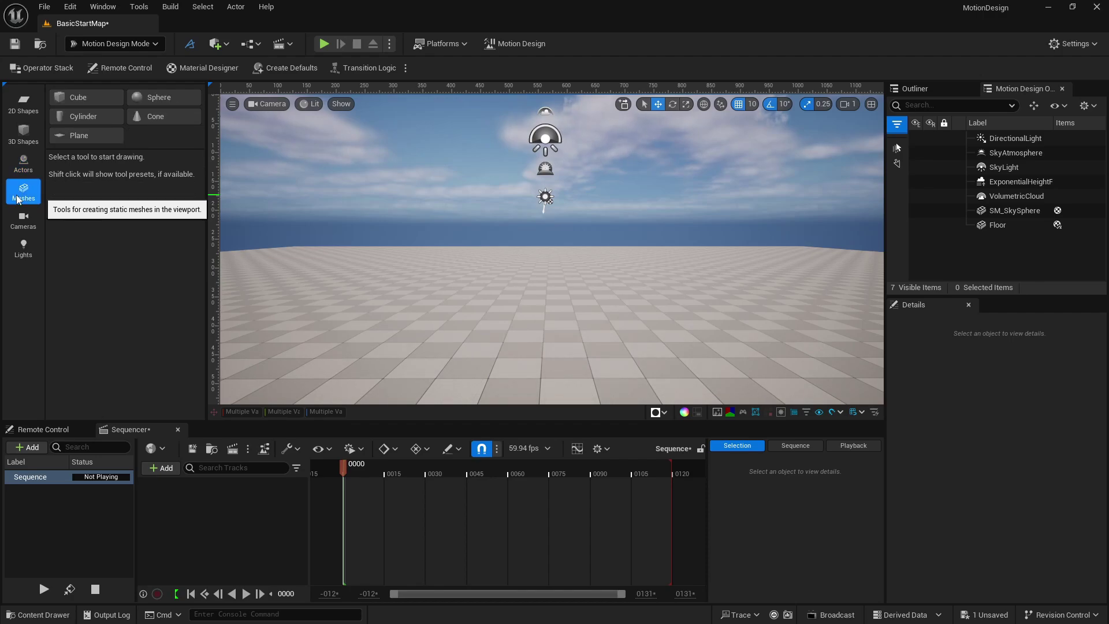
pyautogui.click(26, 223)
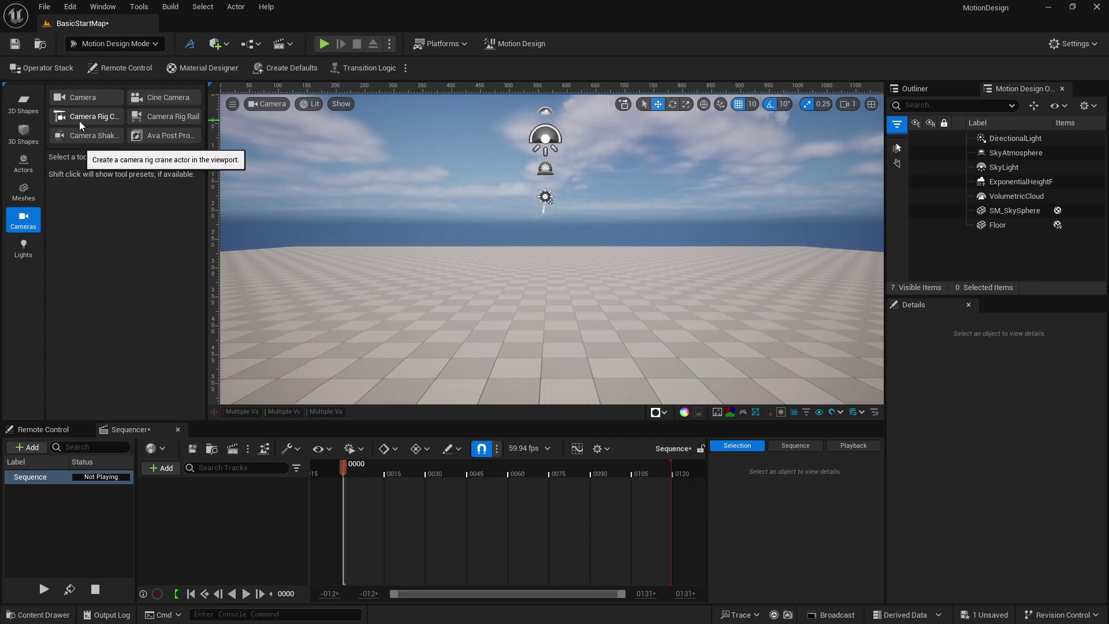
pyautogui.click(24, 246)
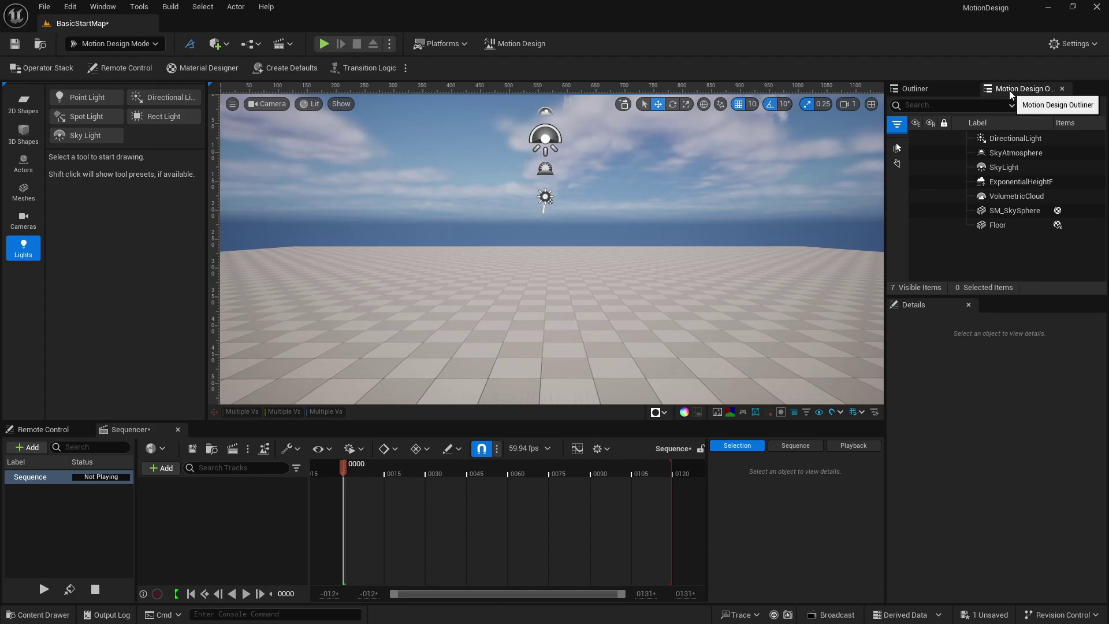
# - Hide the Floor at runtime in the Motion Design Outliner and briefly play the level to test it
pyautogui.click(916, 88)
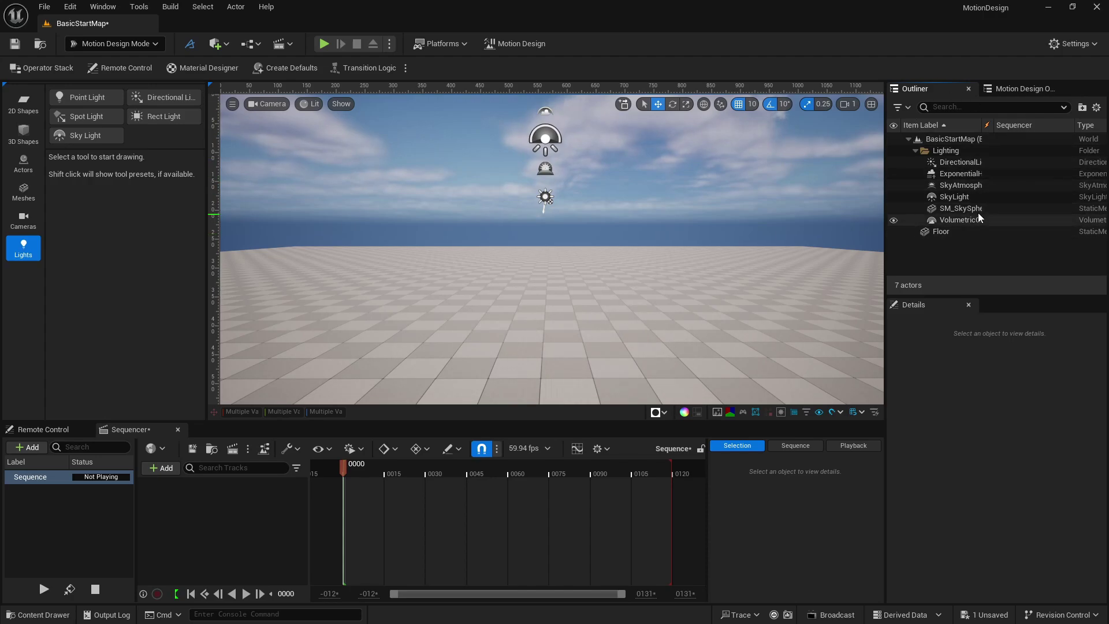
pyautogui.click(1024, 89)
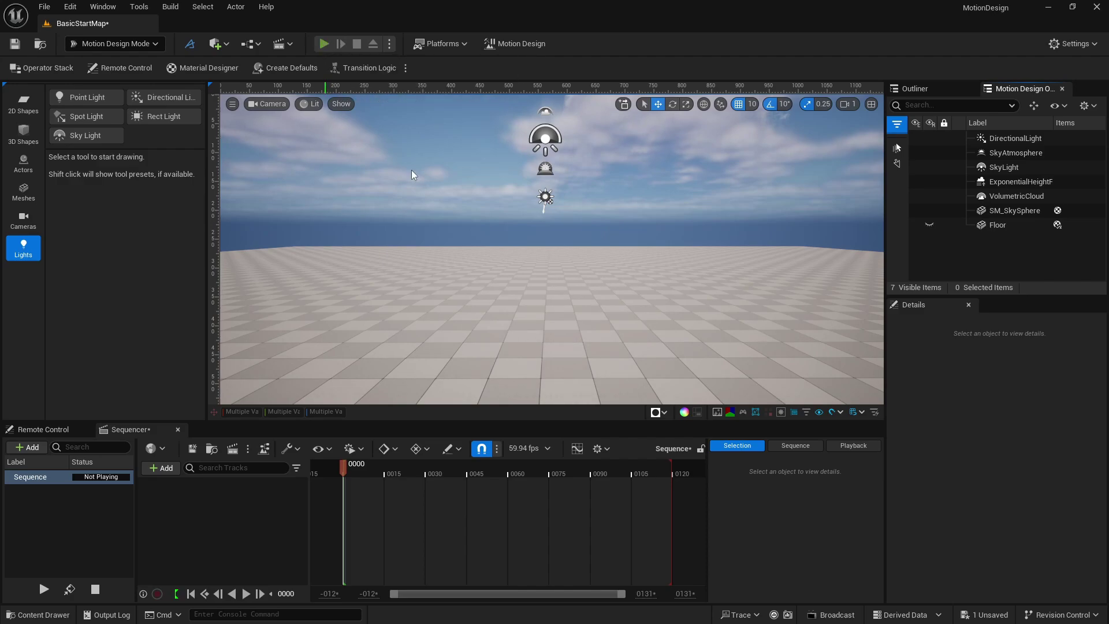
pyautogui.hotkey('alt', 'p')
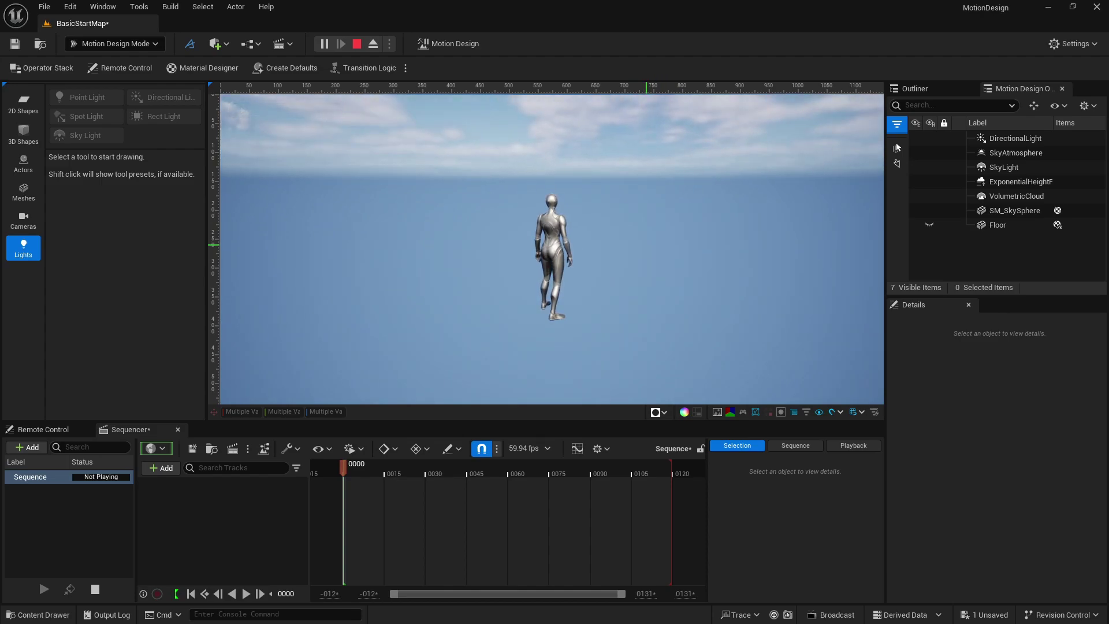
pyautogui.press('Escape')
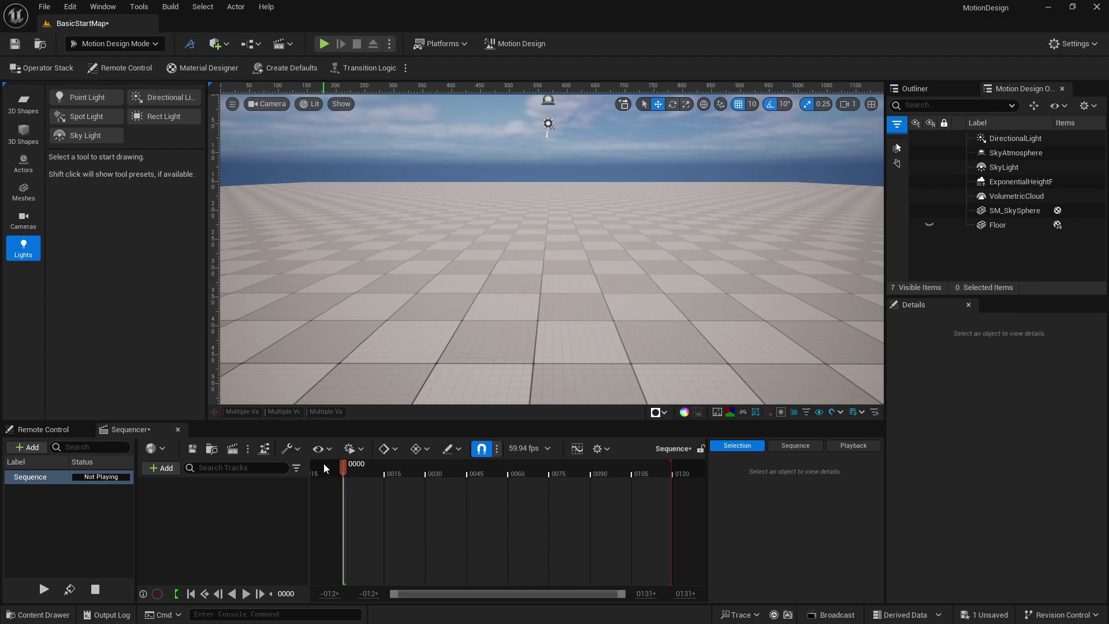
pyautogui.click(289, 44)
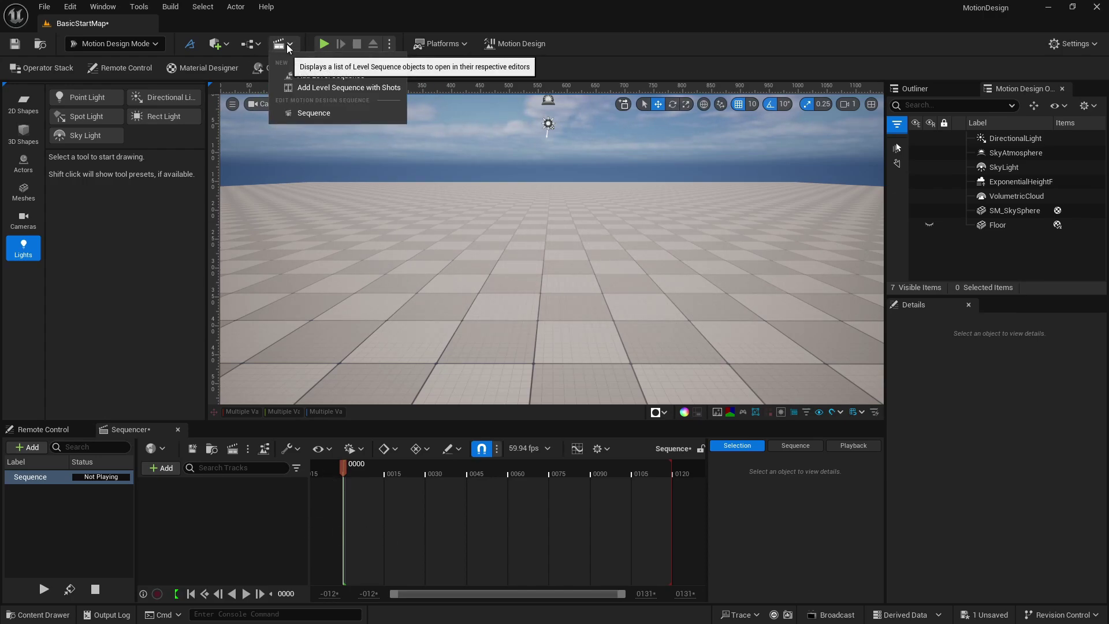
pyautogui.click(289, 45)
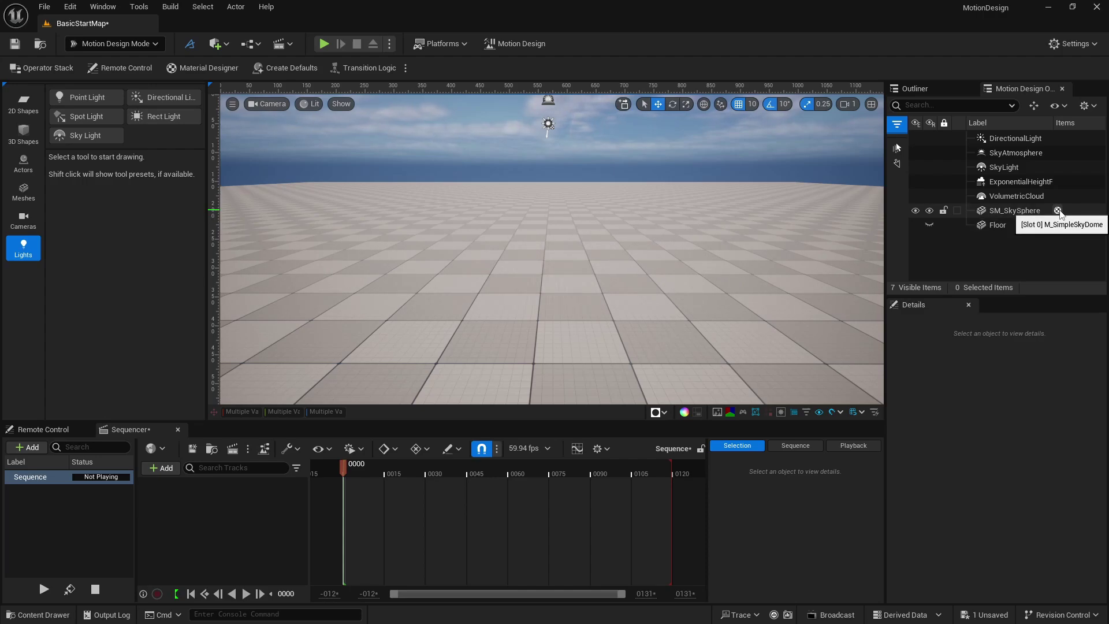
# - Compare the standard Outliner with the Motion Design Outliner and close the standard one
pyautogui.click(941, 88)
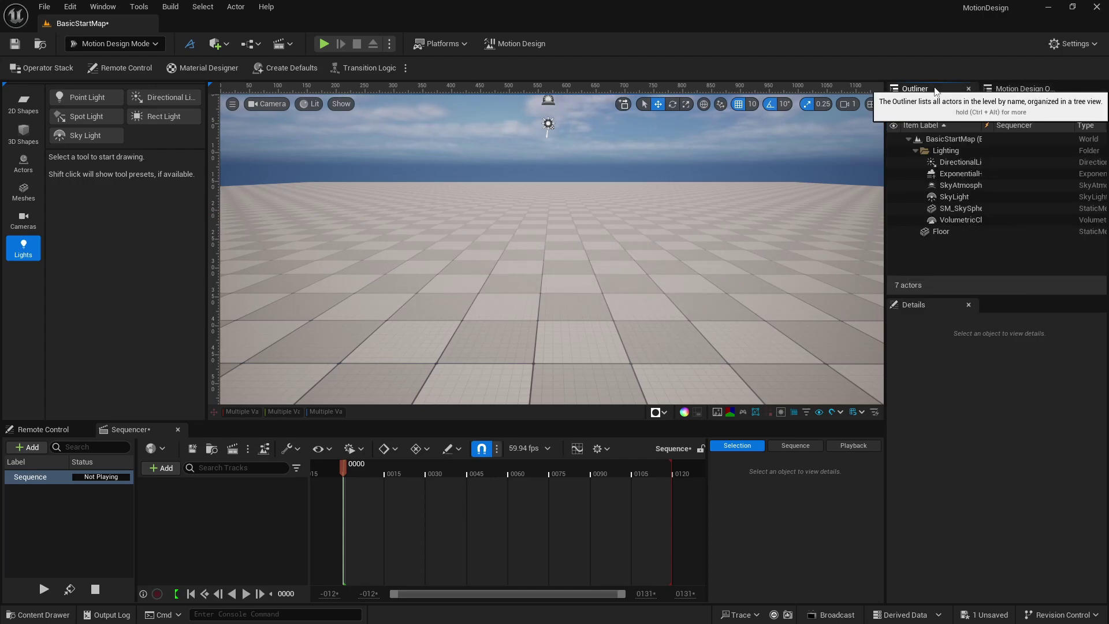
pyautogui.click(1006, 90)
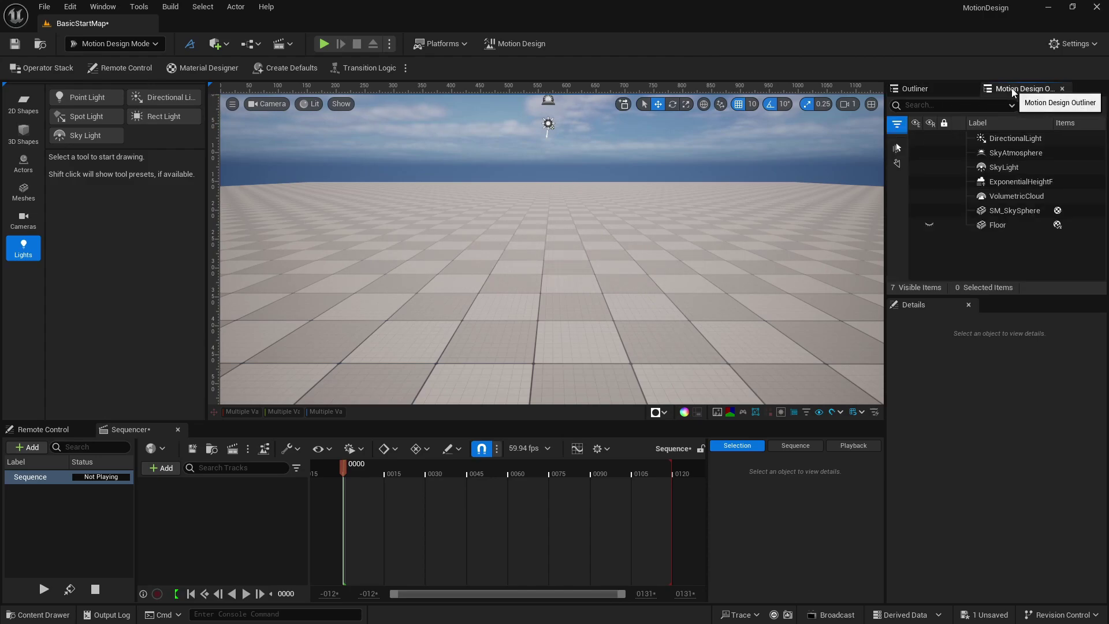
pyautogui.click(957, 88)
pyautogui.click(969, 89)
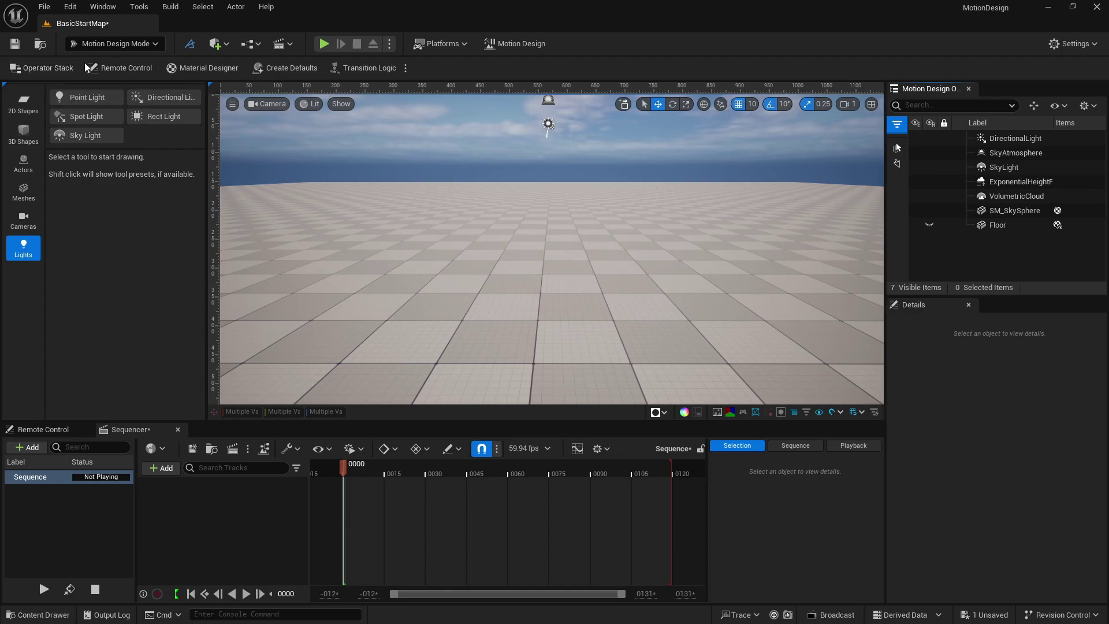
# - Open the Operator Stack, show its Animators, and dock it as a narrow column between the viewport and the Motion Design Outliner
pyautogui.click(47, 69)
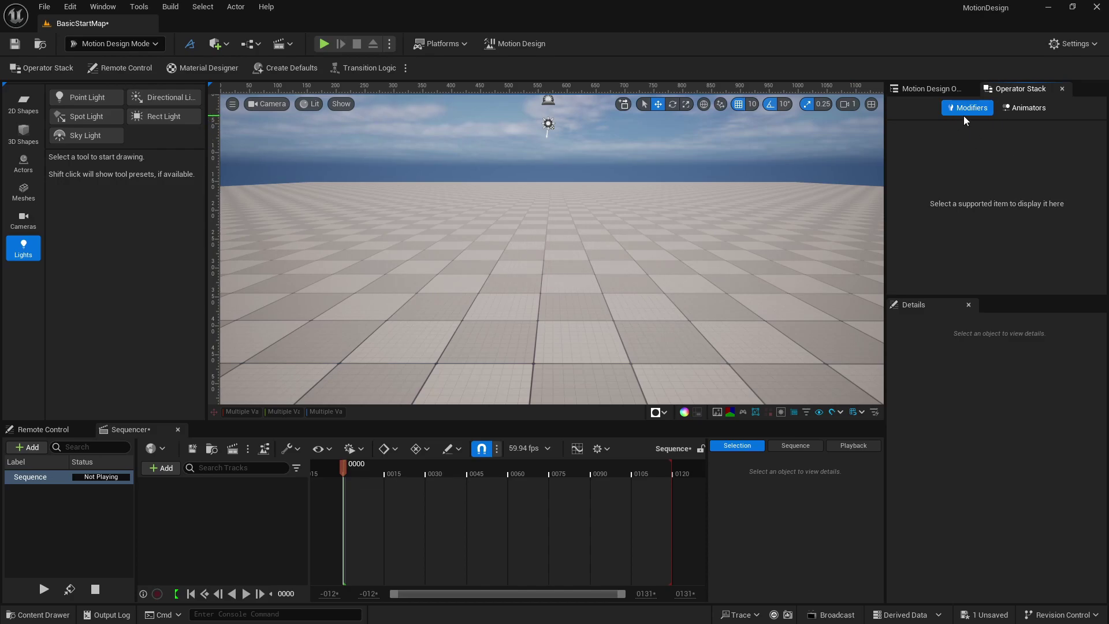
pyautogui.click(1021, 110)
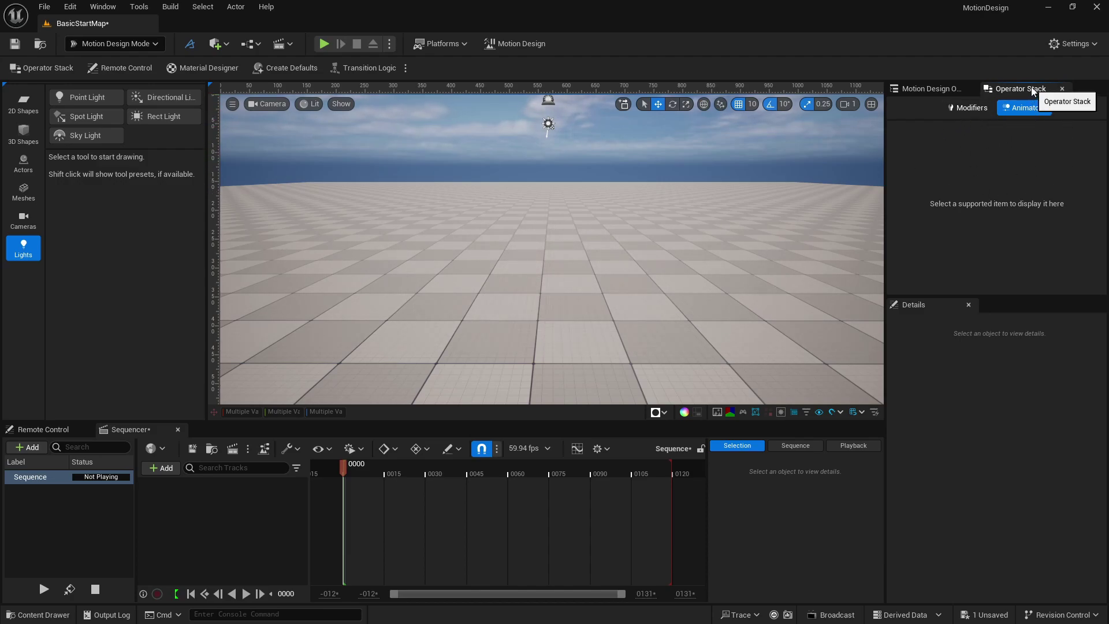
pyautogui.moveTo(1014, 95); pyautogui.dragTo(871, 122)
pyautogui.moveTo(496, 197); pyautogui.dragTo(688, 206)
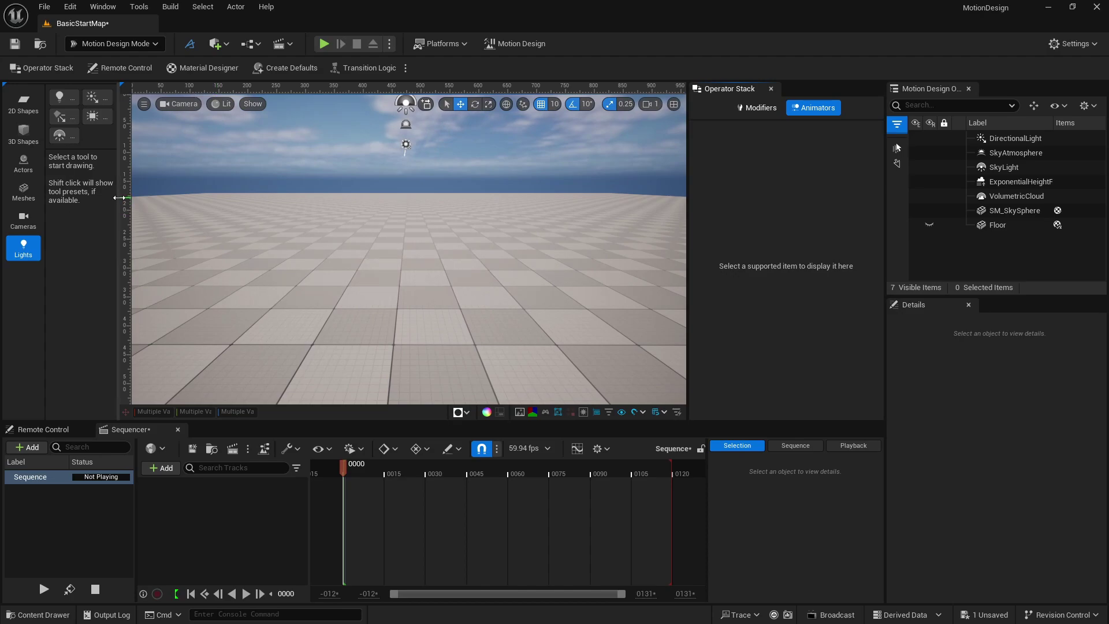
pyautogui.moveTo(119, 199); pyautogui.dragTo(183, 201)
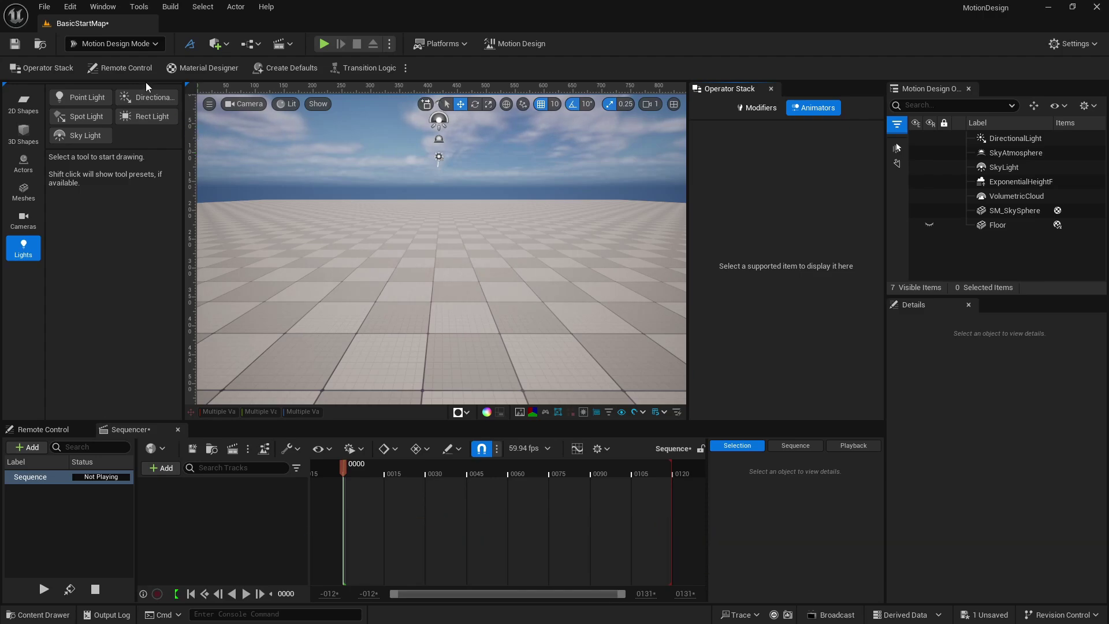
# - View the Material Designer window and close it again
pyautogui.click(185, 74)
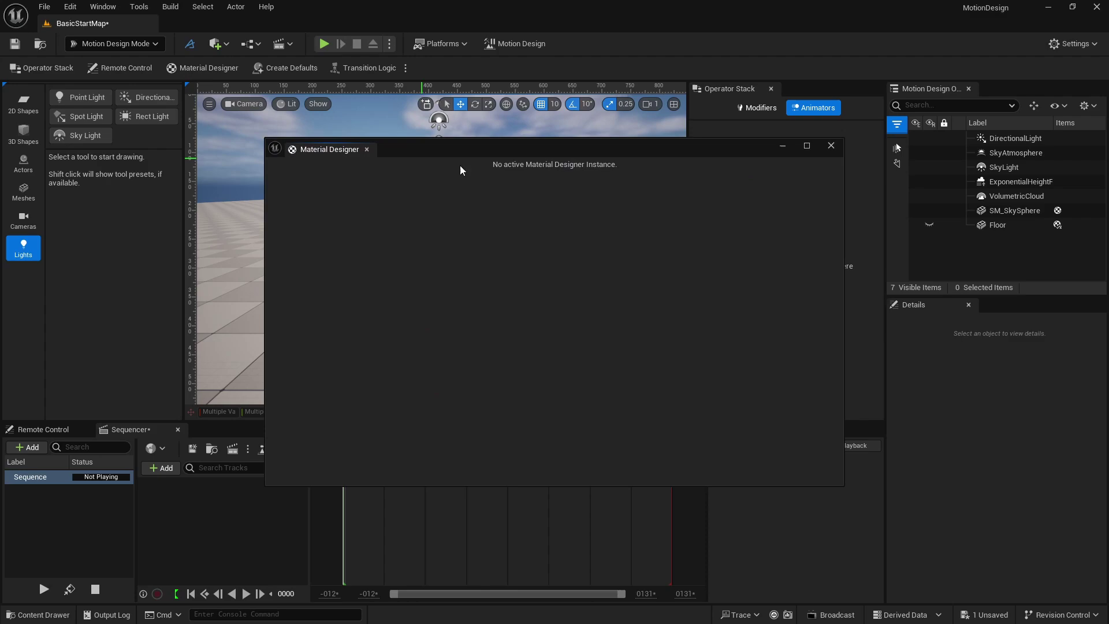
pyautogui.click(839, 147)
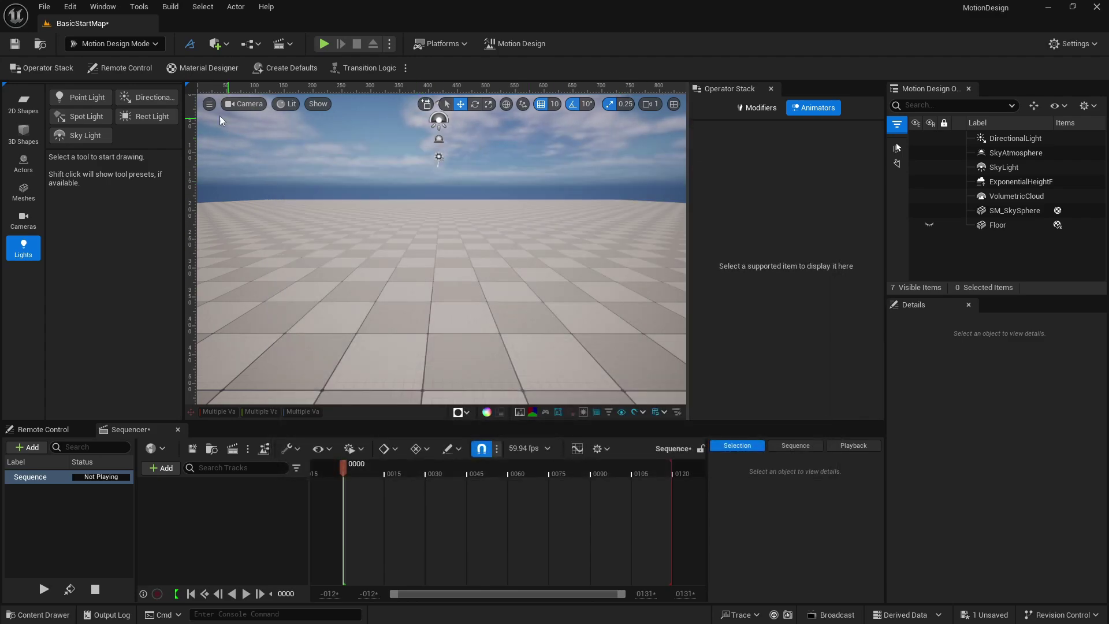
# - Spawn the Motion Design default scene actors with only the Cine Camera enabled
pyautogui.click(298, 67)
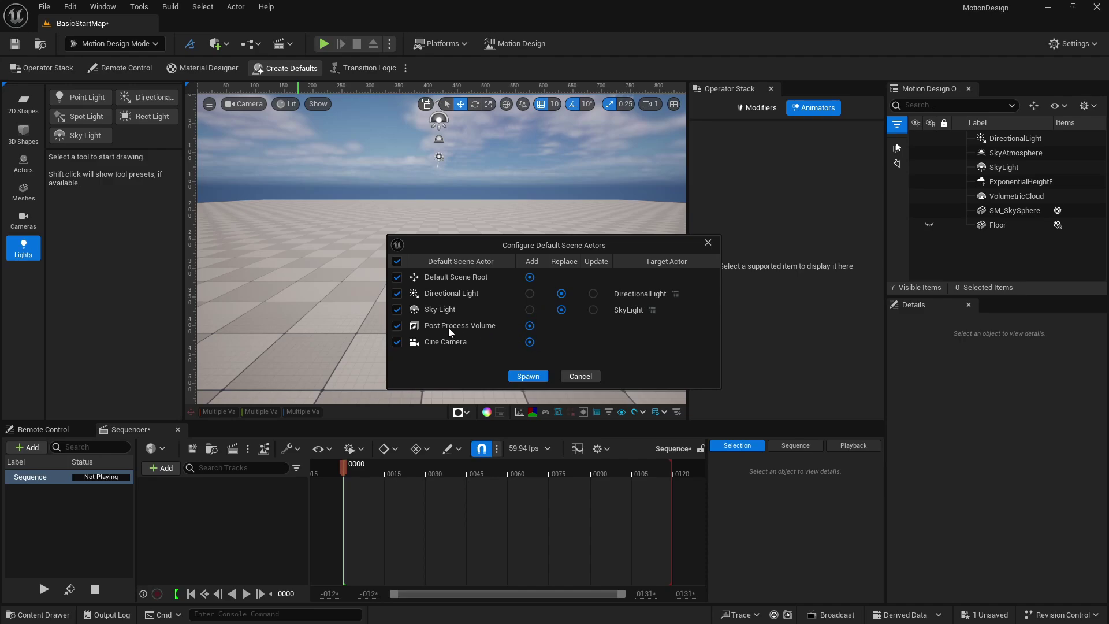
pyautogui.click(399, 326)
pyautogui.click(399, 309)
pyautogui.click(399, 293)
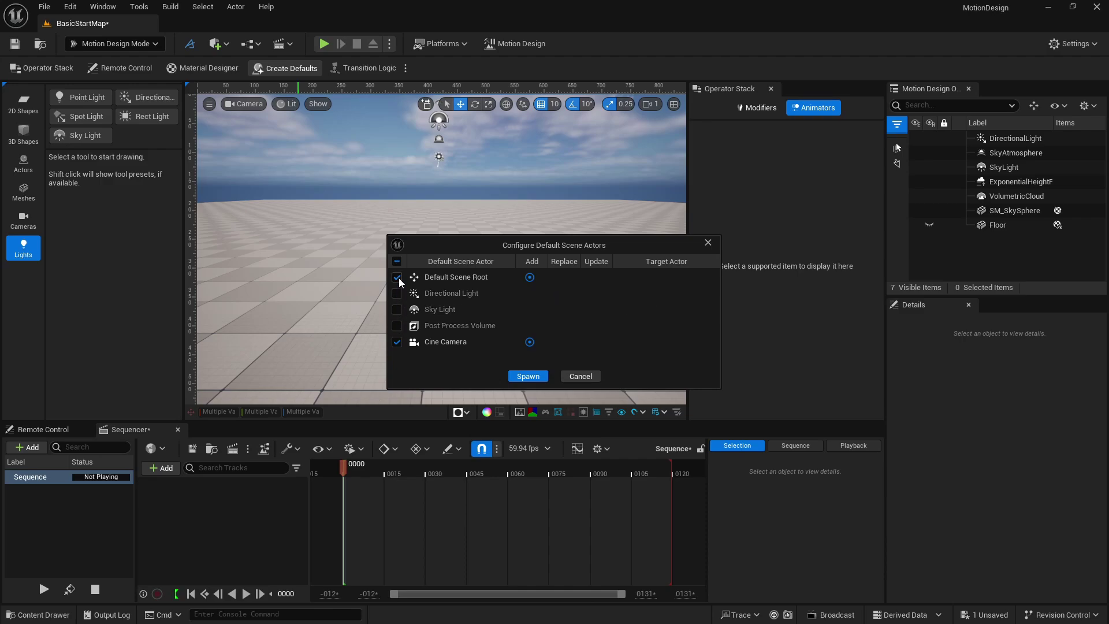
pyautogui.click(398, 278)
pyautogui.click(542, 376)
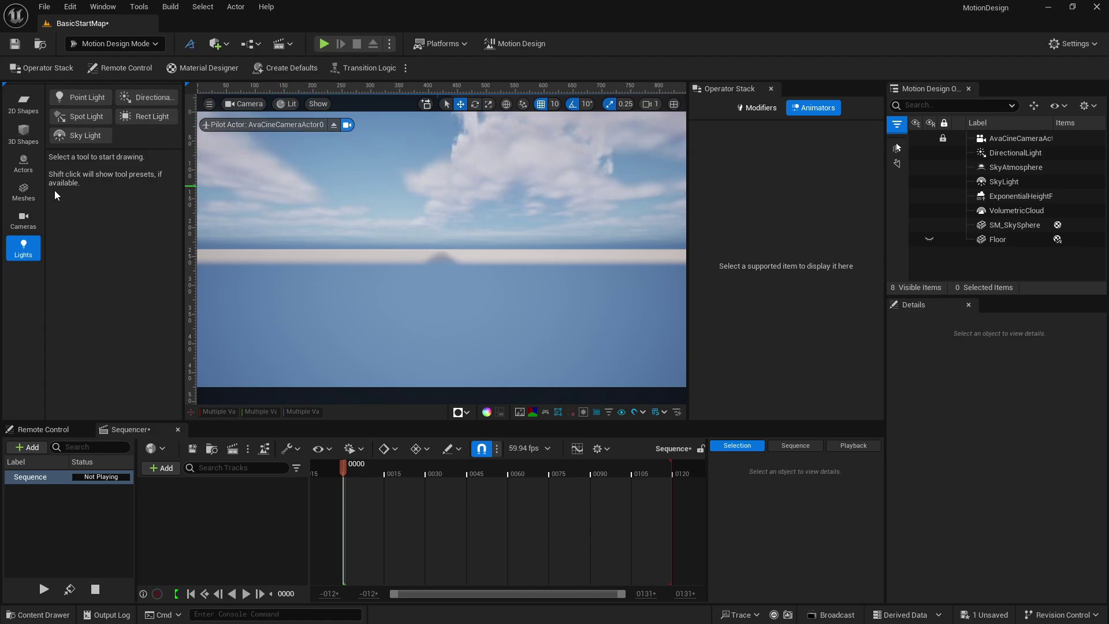
# - Examine the full names of the available camera tools by temporarily widening the tool palette
pyautogui.click(26, 210)
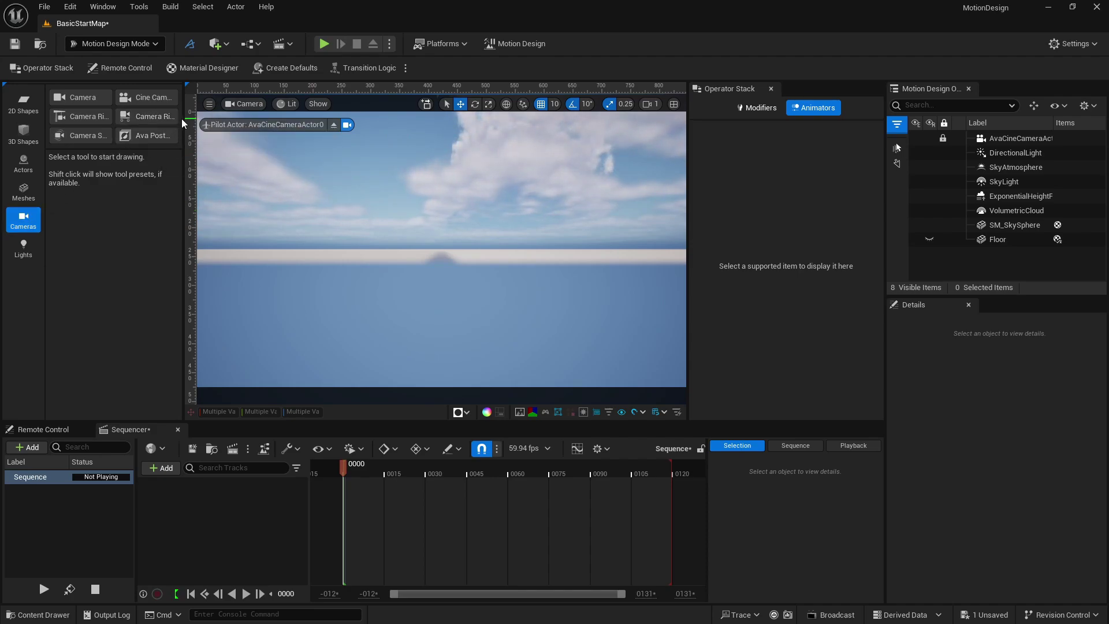
pyautogui.moveTo(184, 118); pyautogui.dragTo(289, 118)
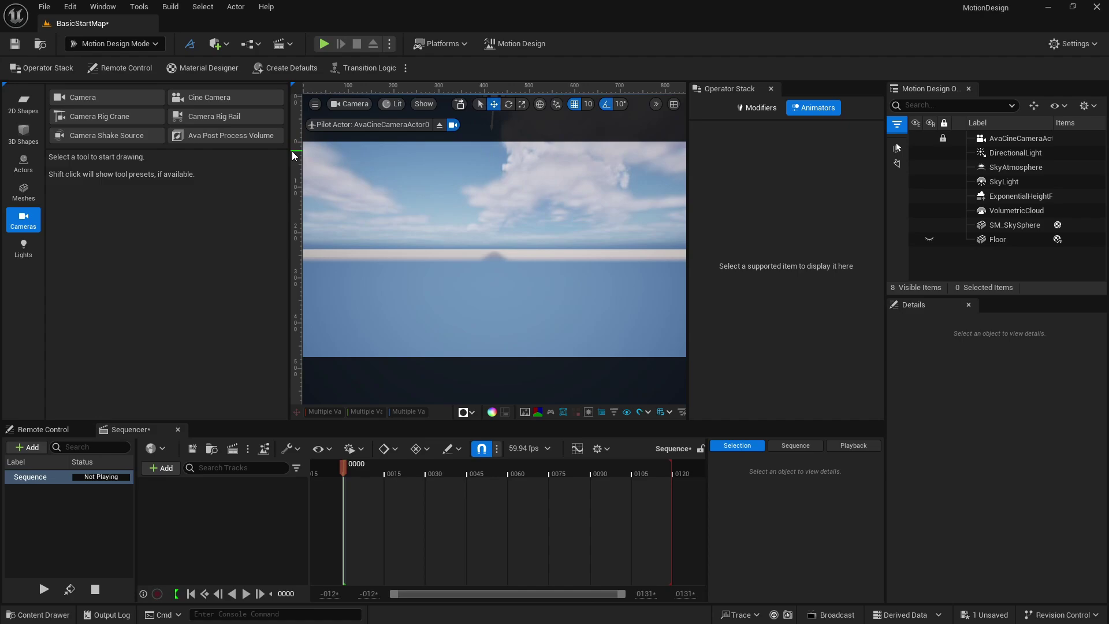
pyautogui.moveTo(292, 150); pyautogui.dragTo(191, 160)
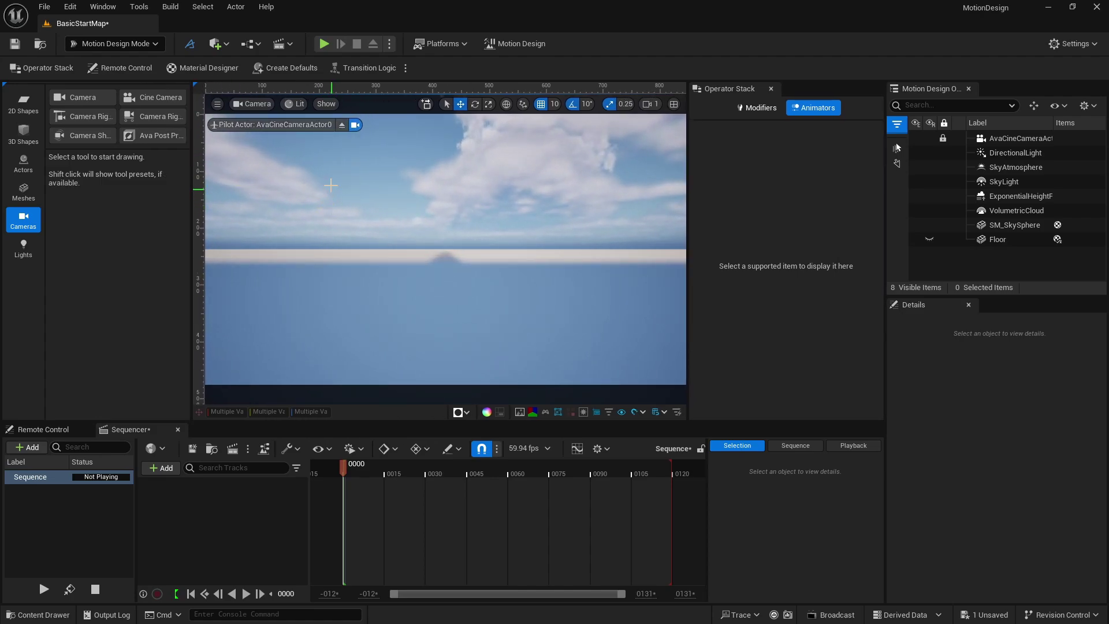
# - Stop piloting the cine camera and change the viewport type to Default Viewport, then to Cinematic Viewport
pyautogui.click(344, 126)
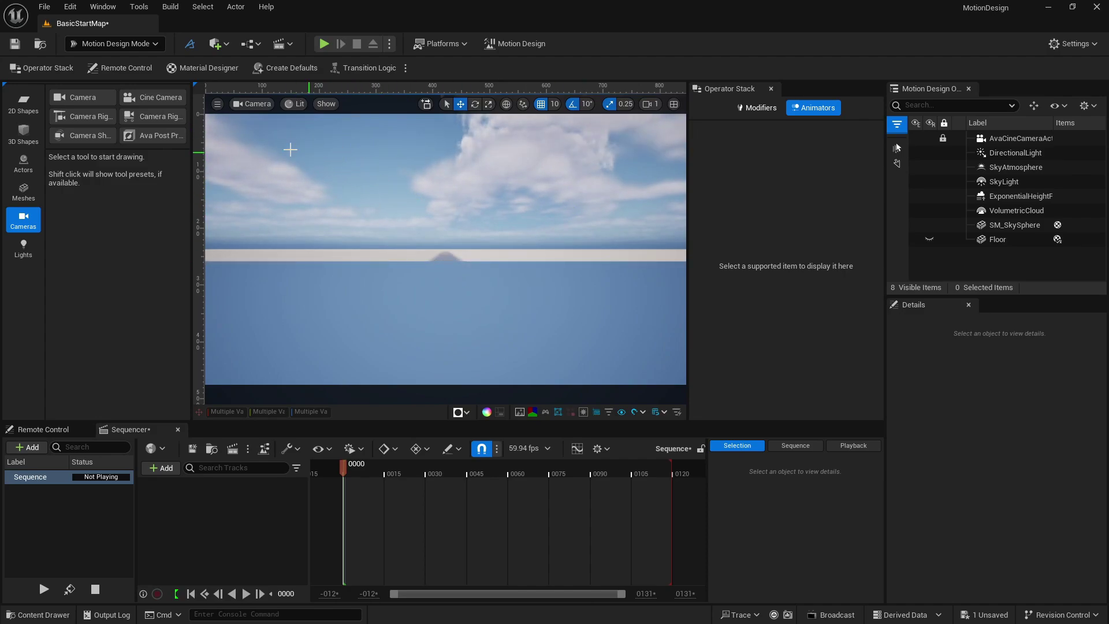
pyautogui.click(253, 105)
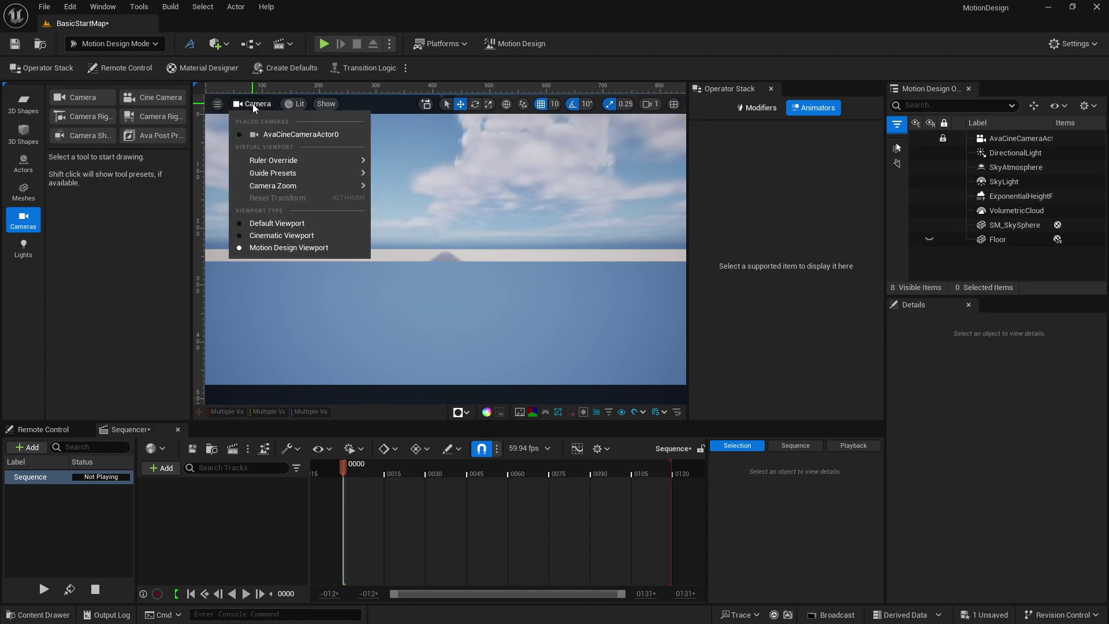
pyautogui.click(281, 223)
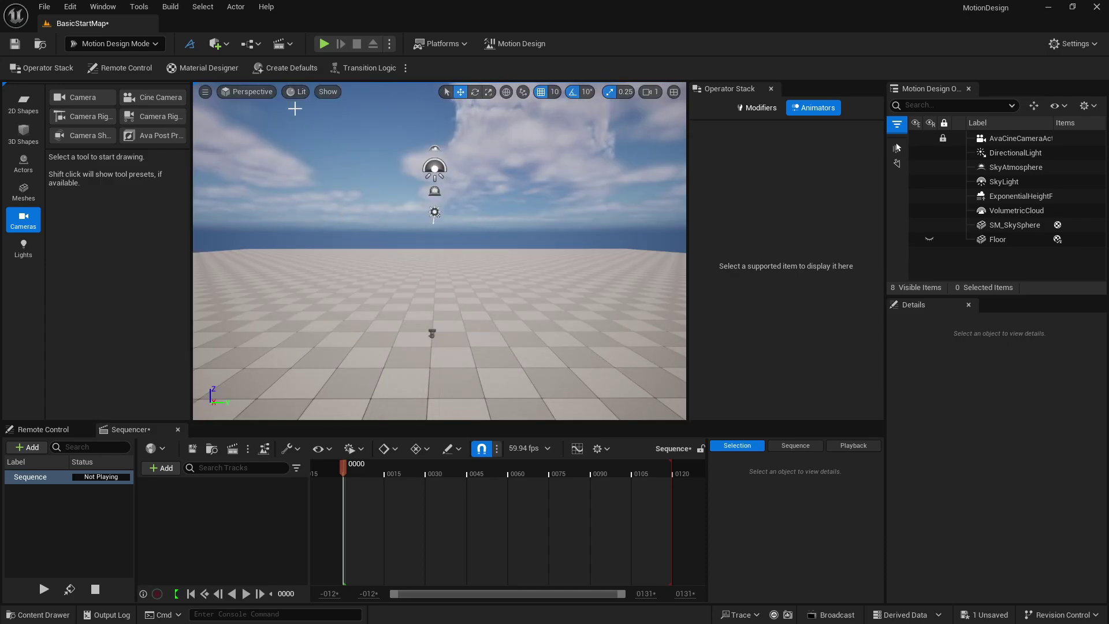
pyautogui.click(261, 95)
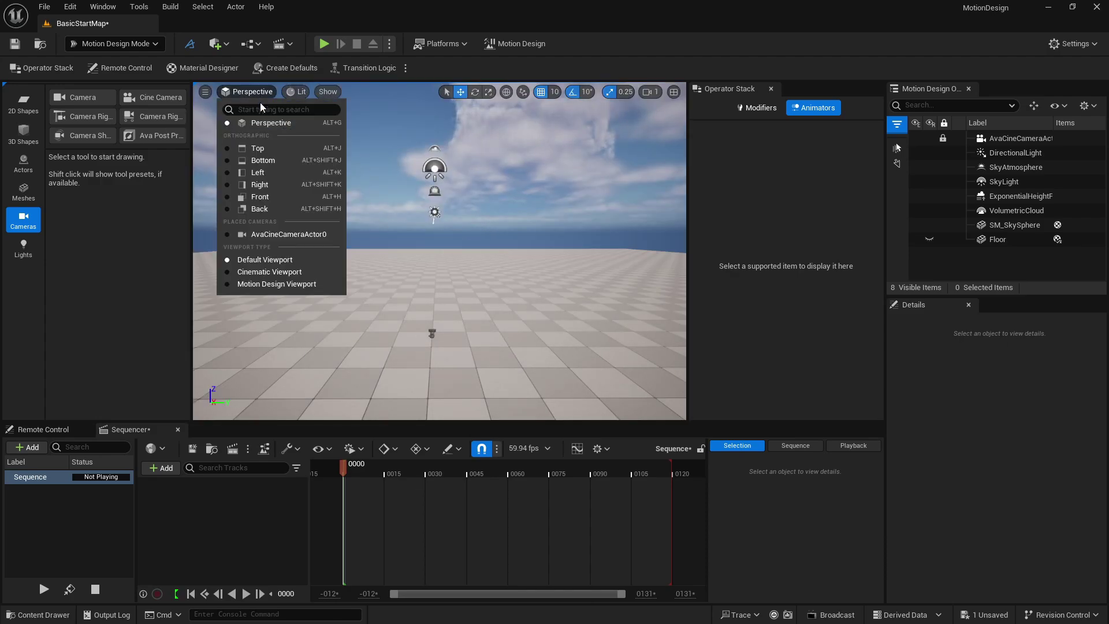
pyautogui.click(266, 271)
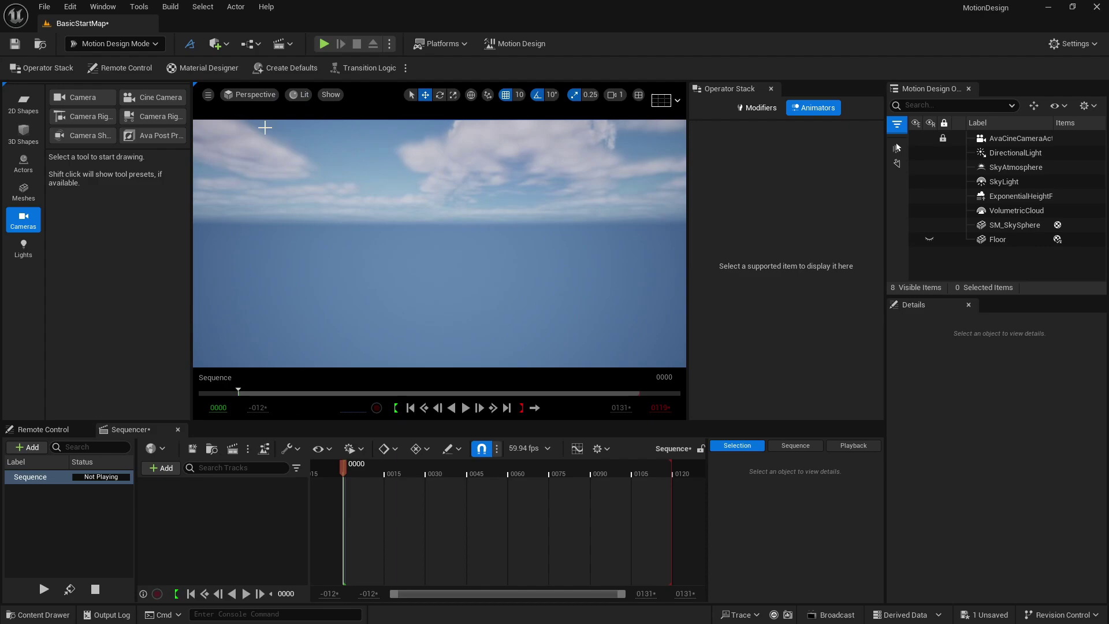
# - Change the viewport type to Motion Design Viewport and stop piloting the cine camera
pyautogui.click(259, 95)
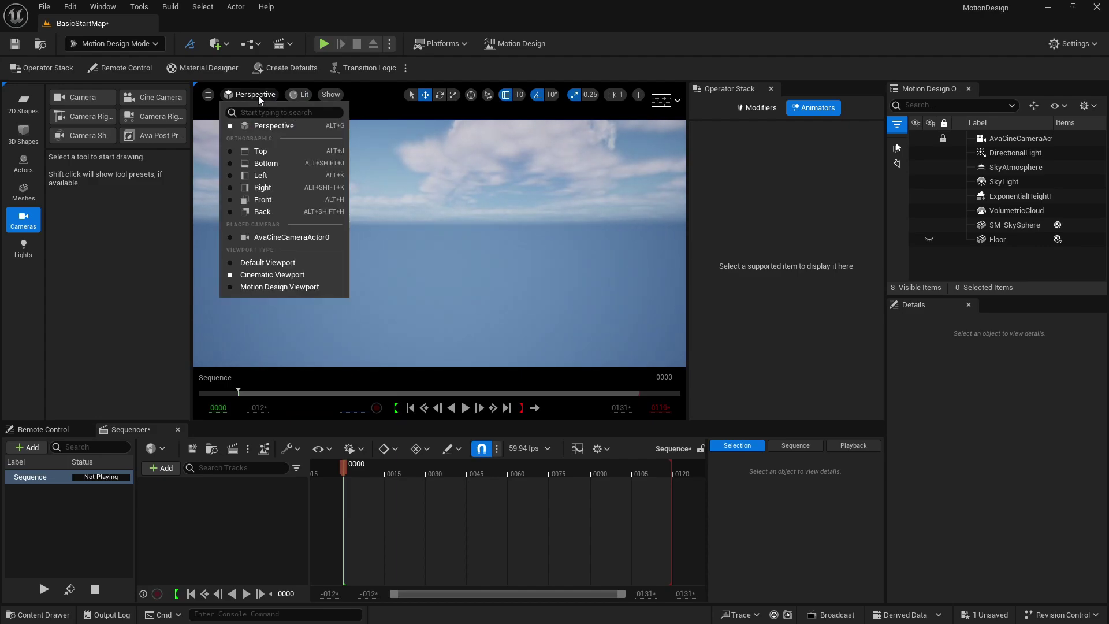
pyautogui.click(289, 289)
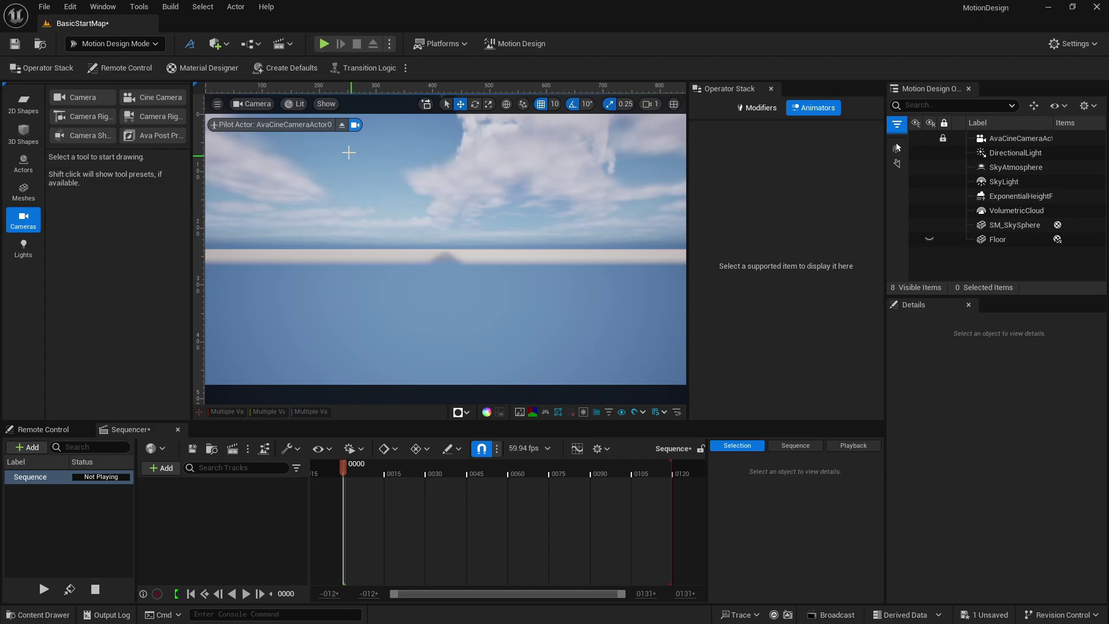
pyautogui.click(344, 126)
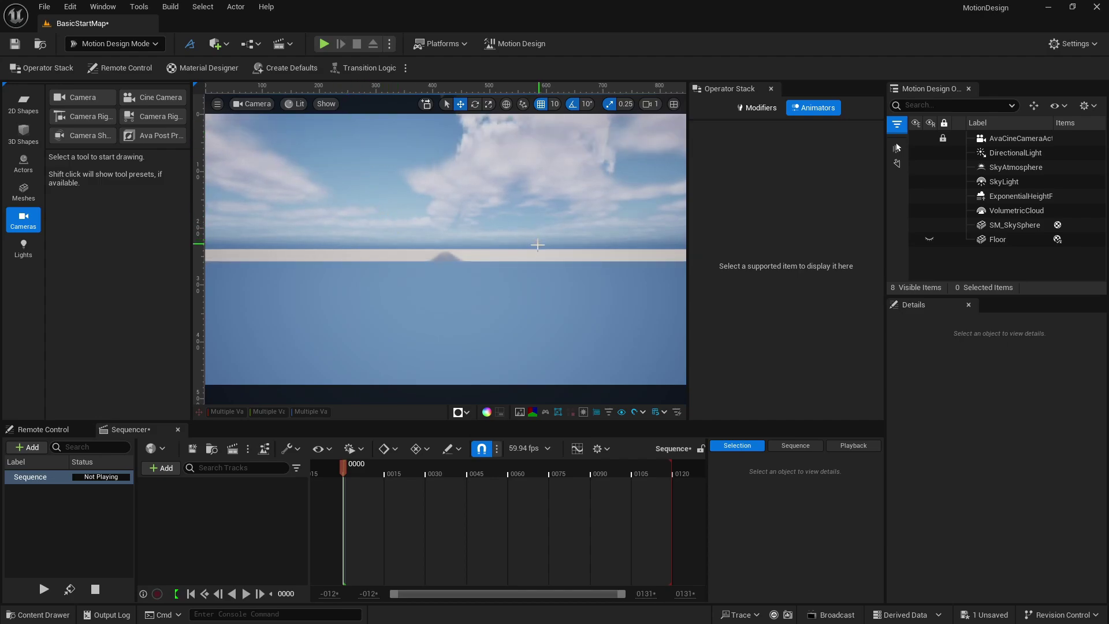
pyautogui.moveTo(539, 244); pyautogui.dragTo(393, 279, button='right')
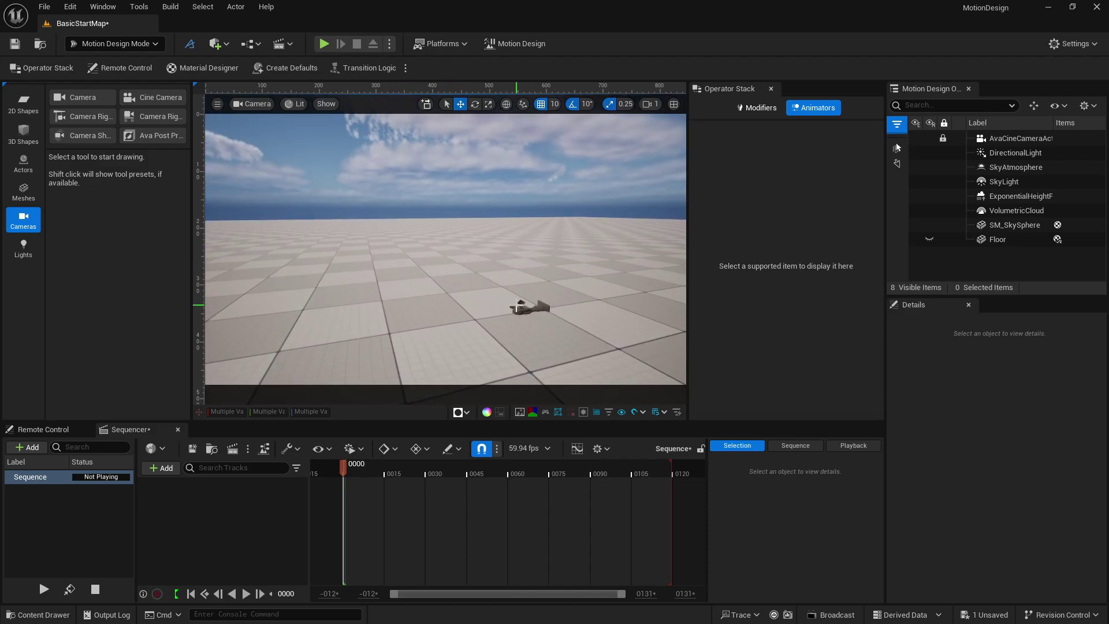
# - Select the cine camera in the scene, focus on it and unlock its actor
pyautogui.click(519, 297)
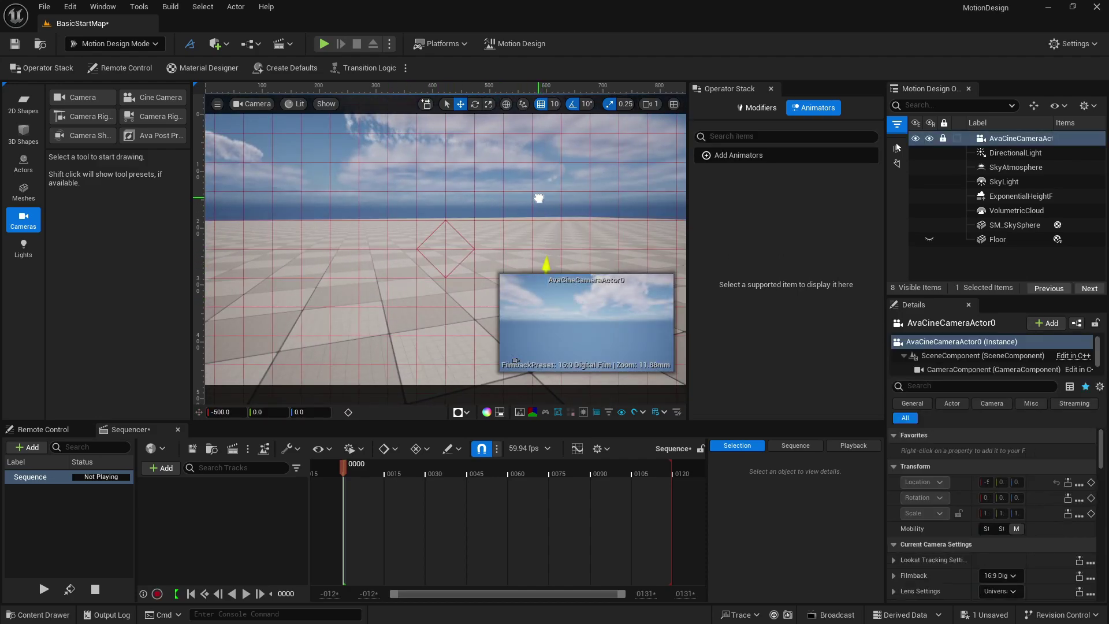
pyautogui.press('f')
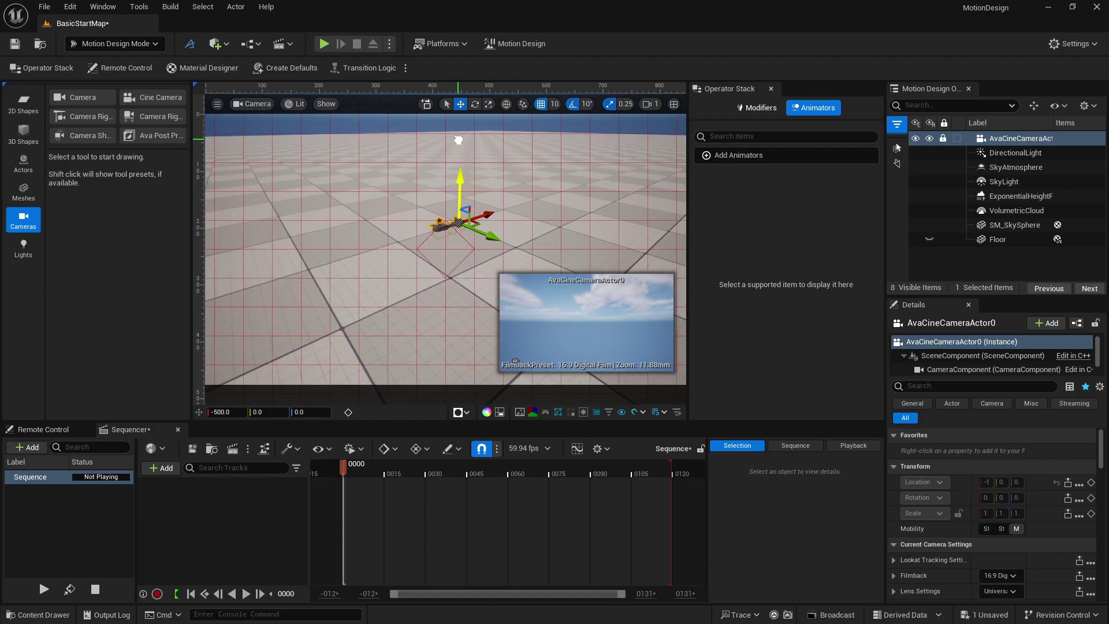
pyautogui.click(943, 140)
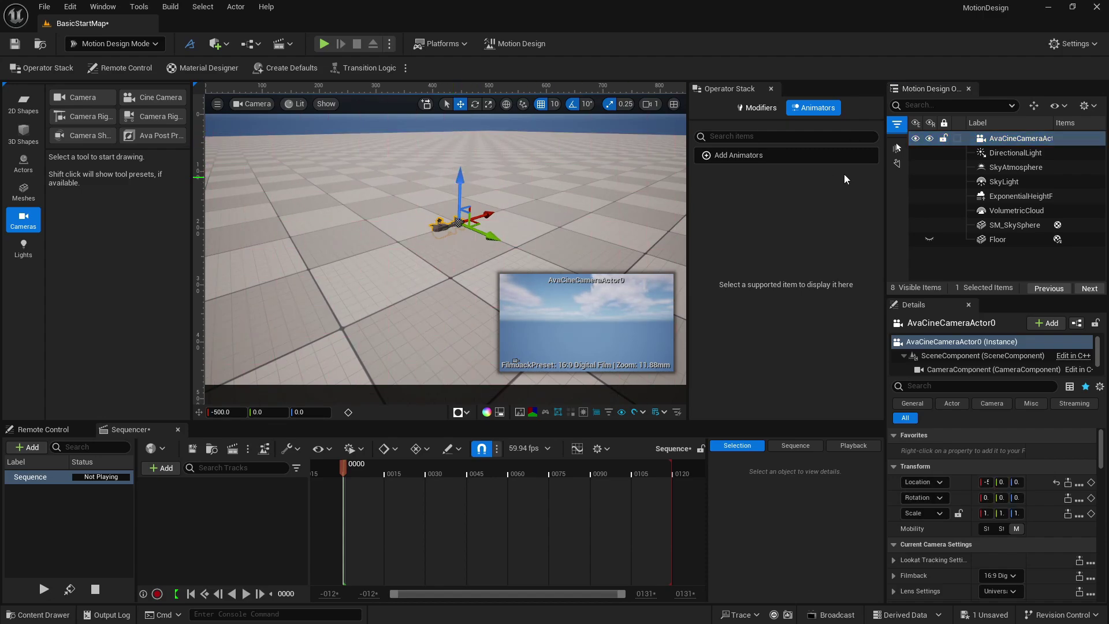
pyautogui.click(941, 140)
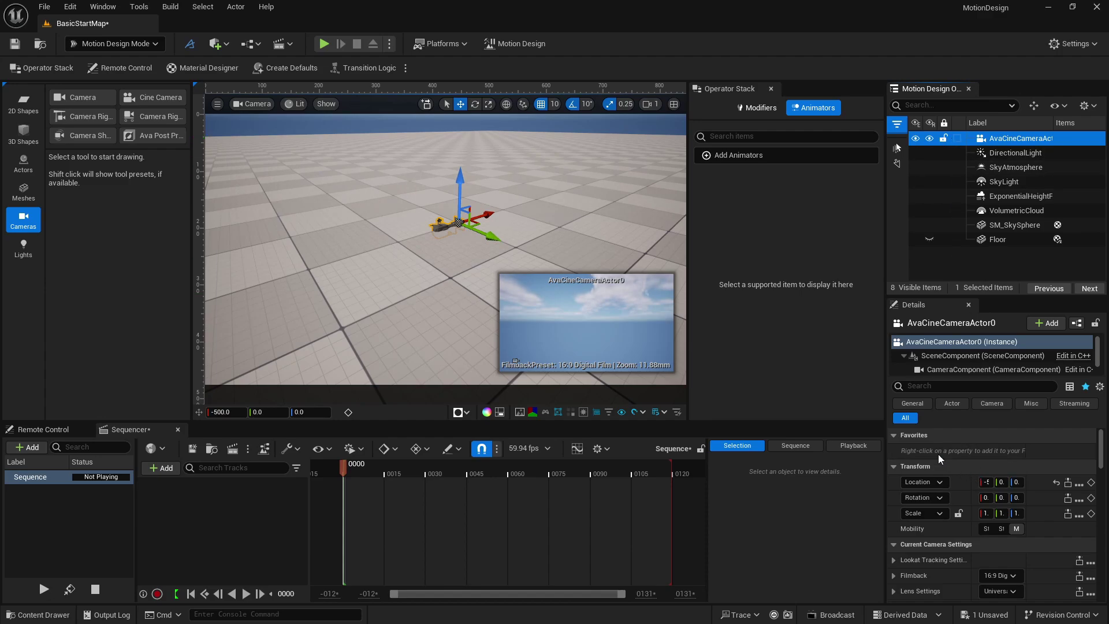
# - Pilot AvaCineCameraActor0, move it back and up until the floor is in frame, and stop piloting it
pyautogui.click(250, 104)
pyautogui.click(296, 132)
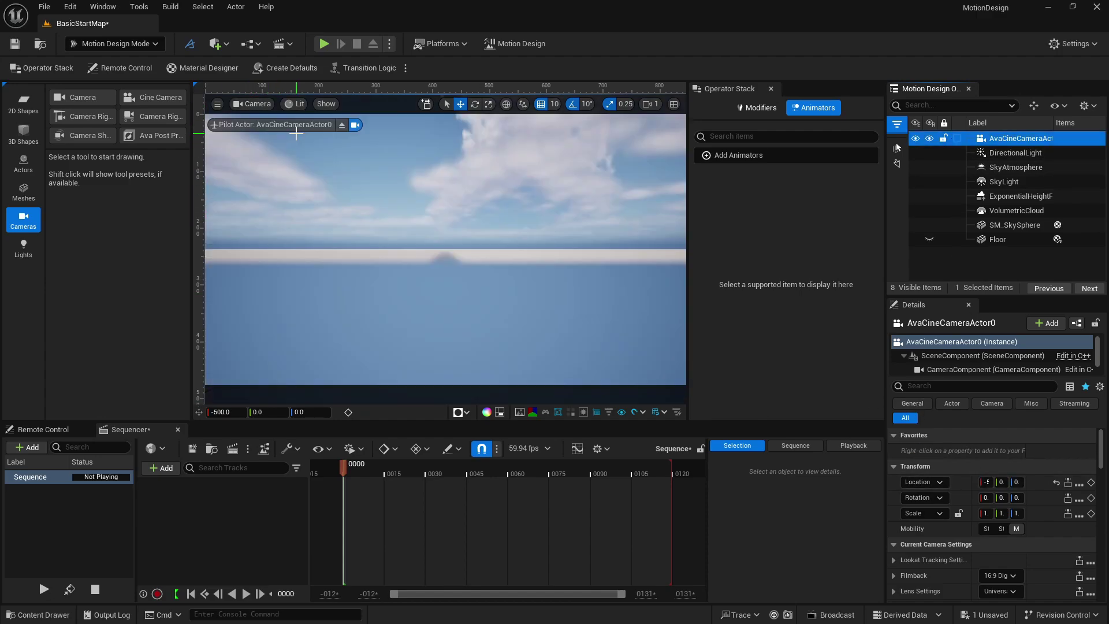
pyautogui.moveTo(296, 131); pyautogui.dragTo(295, 139, button='right')
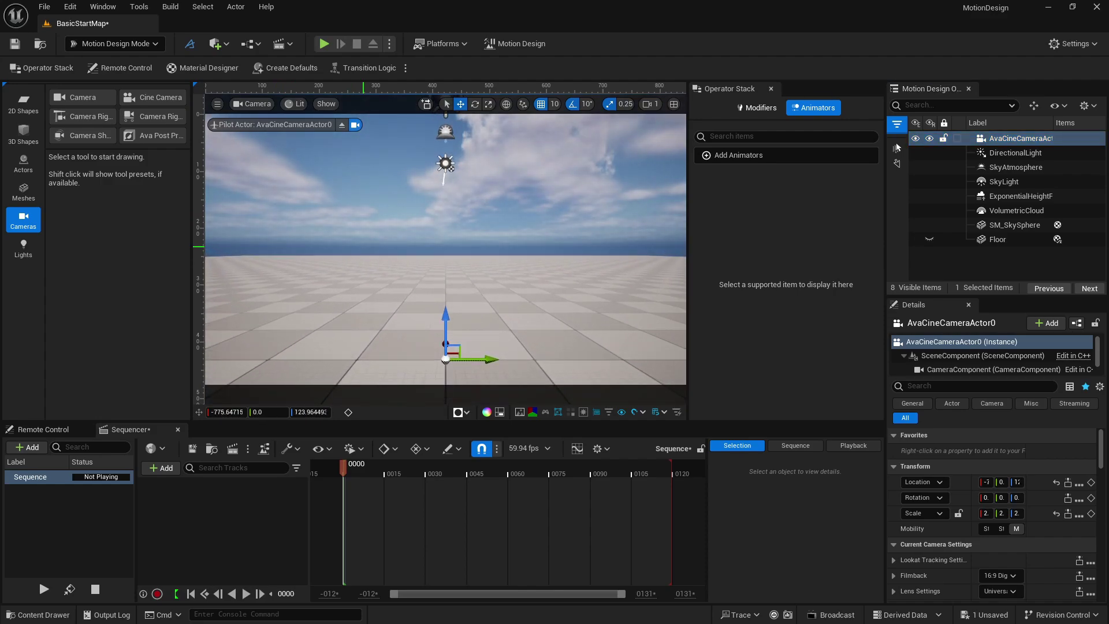
pyautogui.moveTo(308, 200); pyautogui.dragTo(308, 199, button='right')
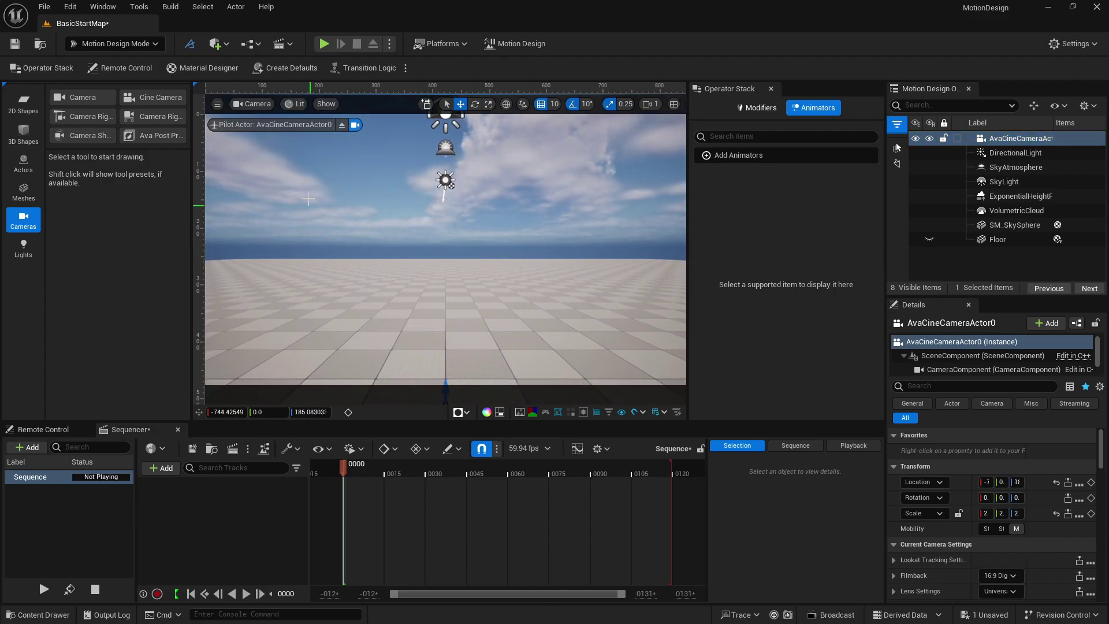
pyautogui.click(342, 124)
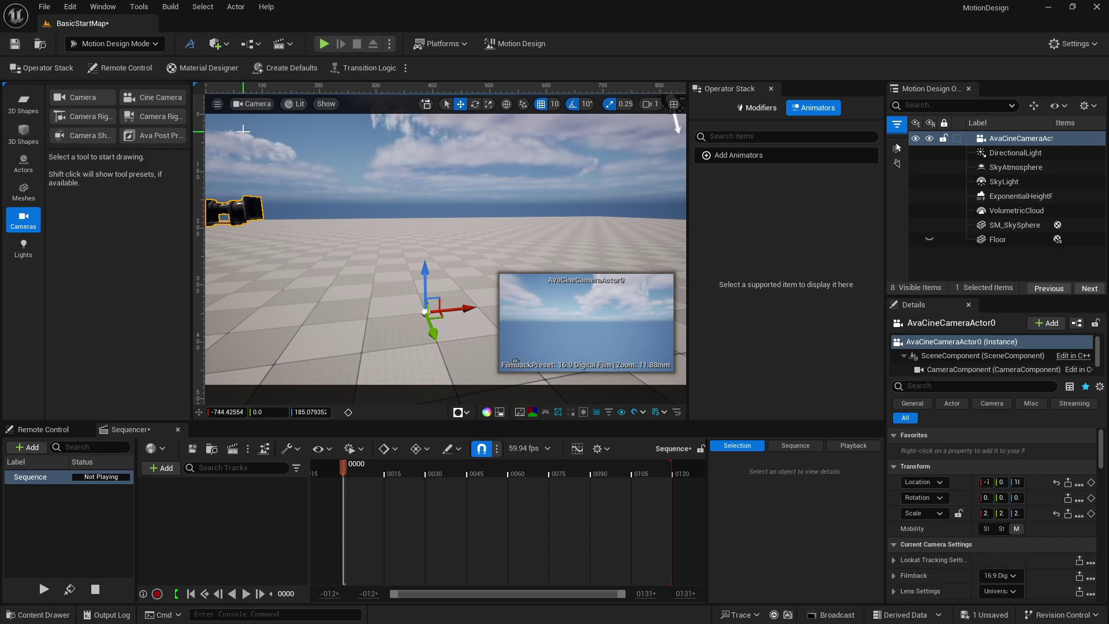
# - Create a new level from the Motion Design template
pyautogui.click(52, 9)
pyautogui.click(74, 52)
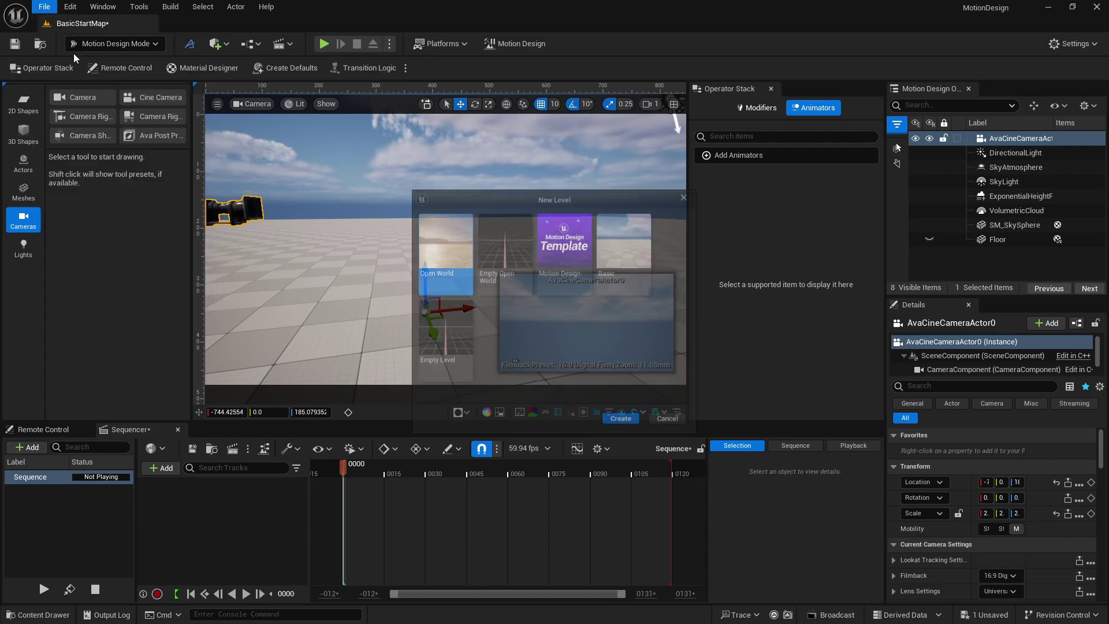
pyautogui.click(554, 254)
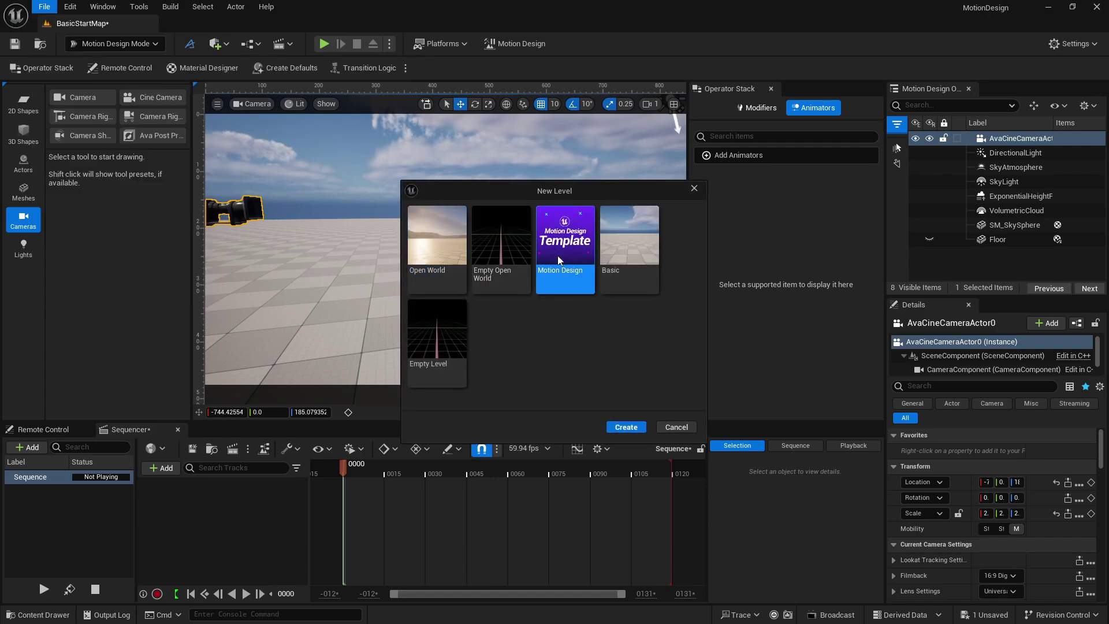
pyautogui.click(626, 428)
pyautogui.click(642, 449)
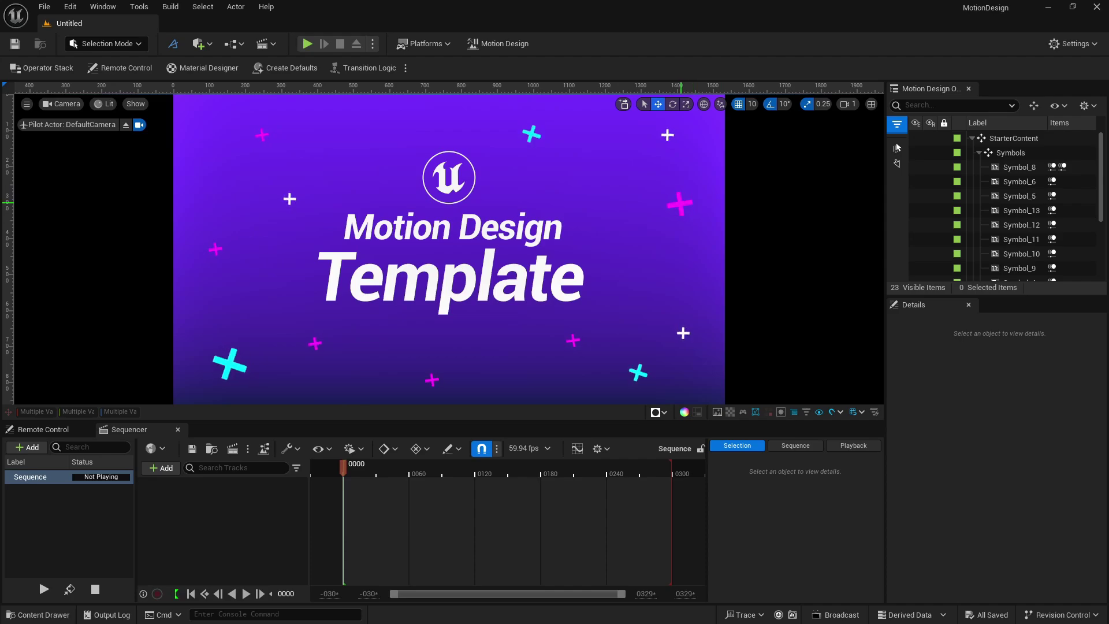
# - Examine the modifiers and Pulse animator of the large pink plus symbol in the Operator Stack, moving the playhead to frame 53
pyautogui.click(680, 203)
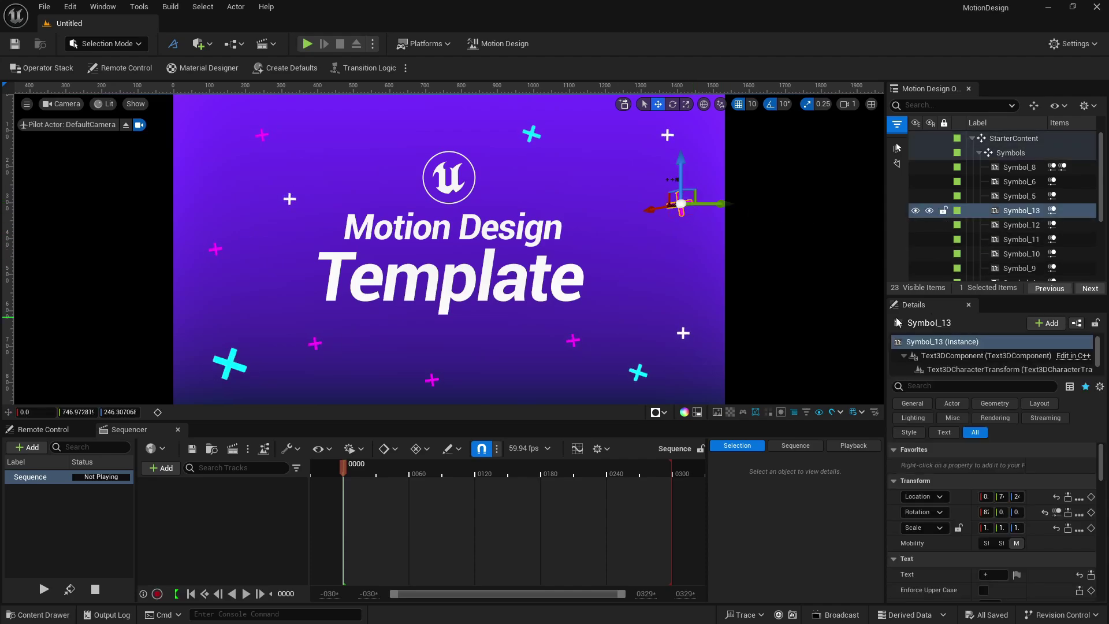
pyautogui.click(49, 68)
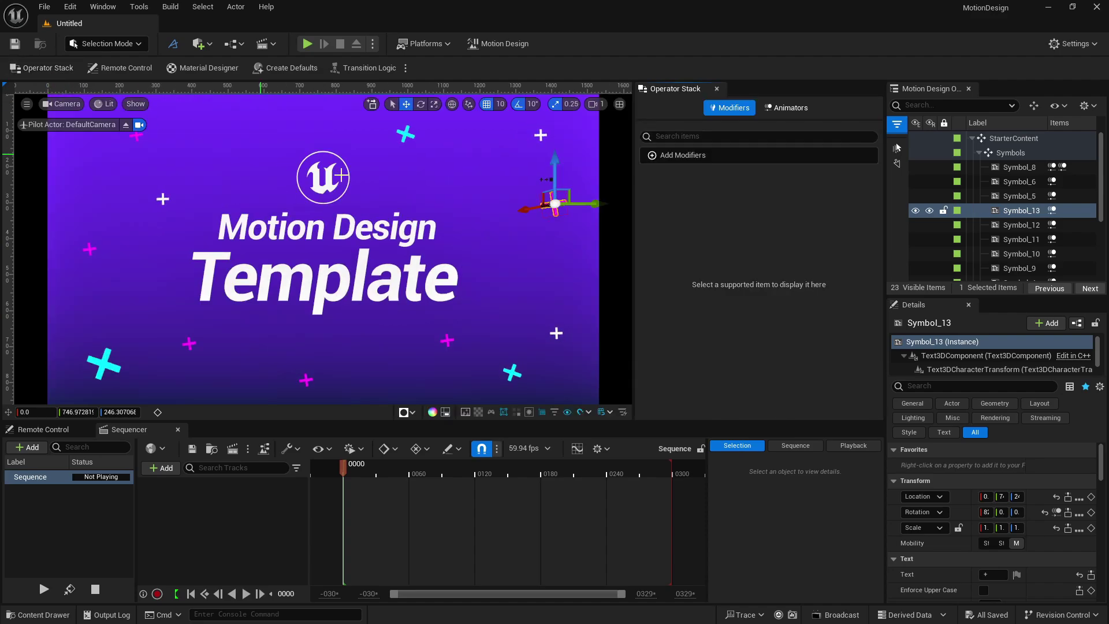
pyautogui.click(671, 159)
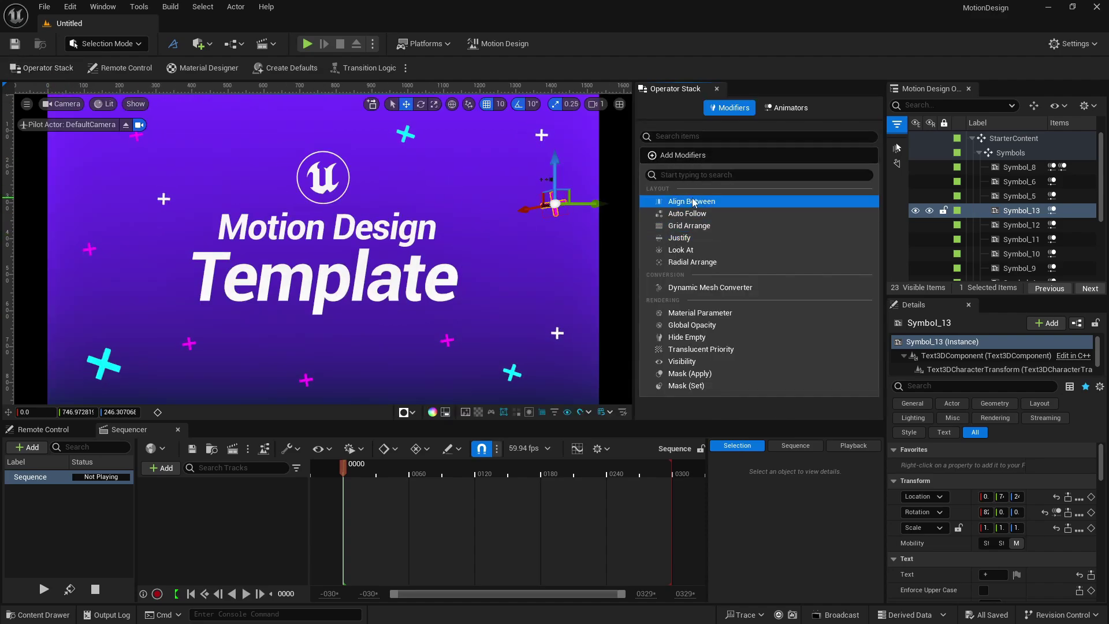
pyautogui.click(787, 108)
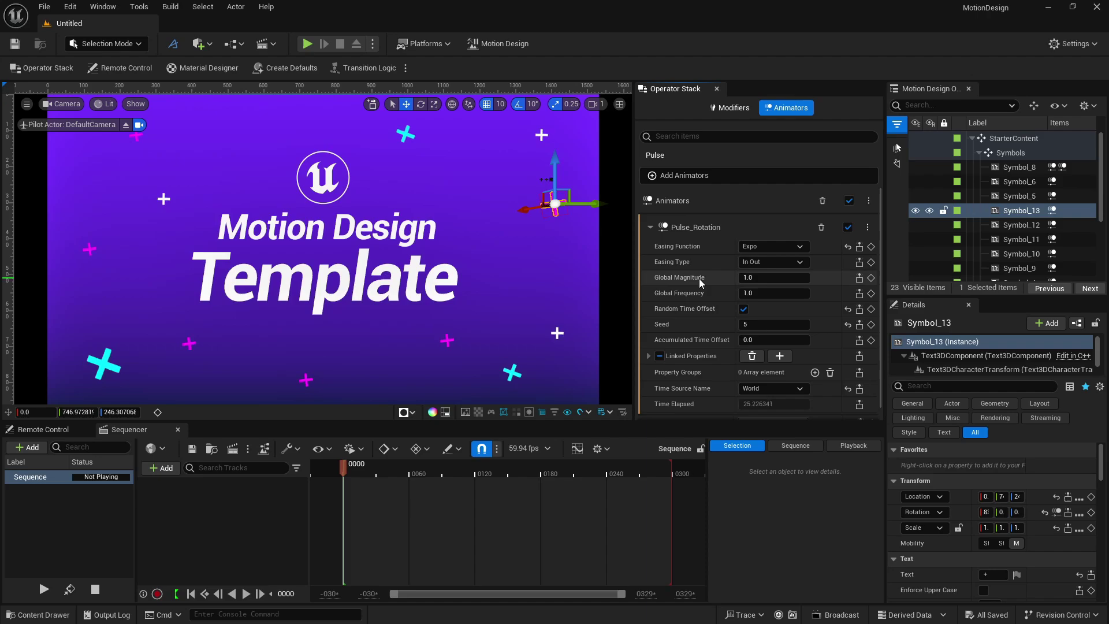
pyautogui.scroll(-1, 698, 280)
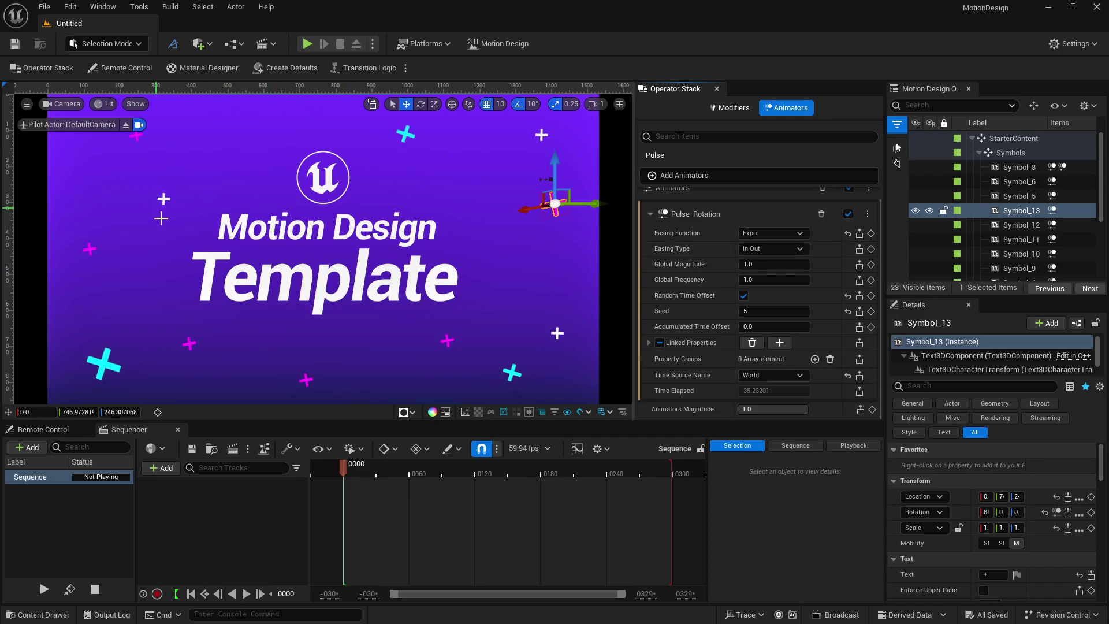
pyautogui.moveTo(345, 472); pyautogui.dragTo(401, 472)
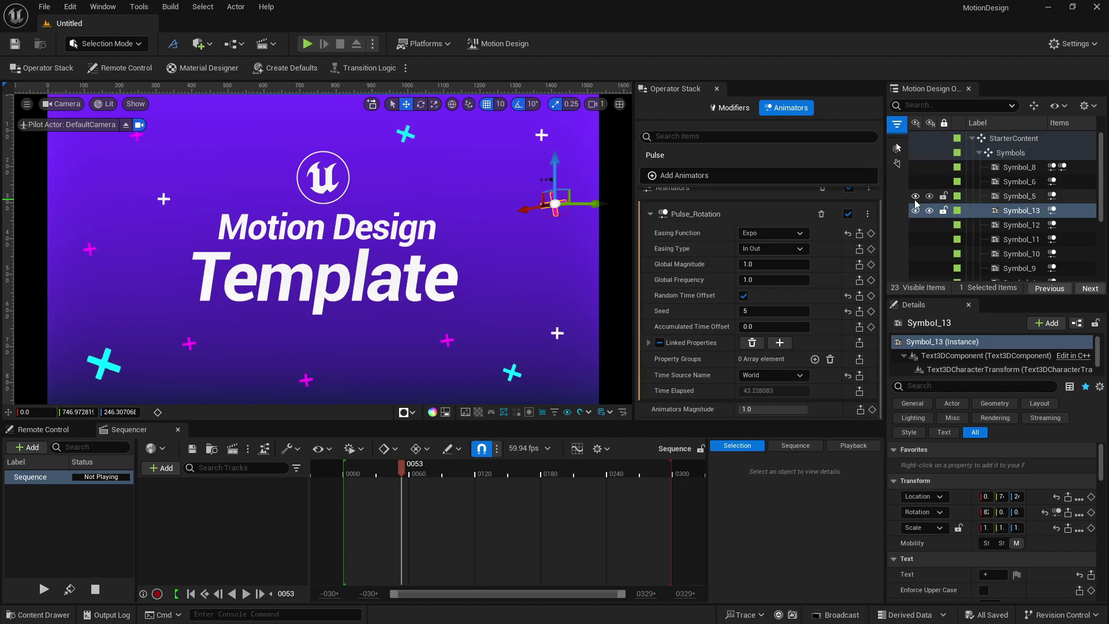
# - Collapse the StarterContent group, stop piloting DefaultCamera and change the viewport type to Default Viewport
pyautogui.click(972, 139)
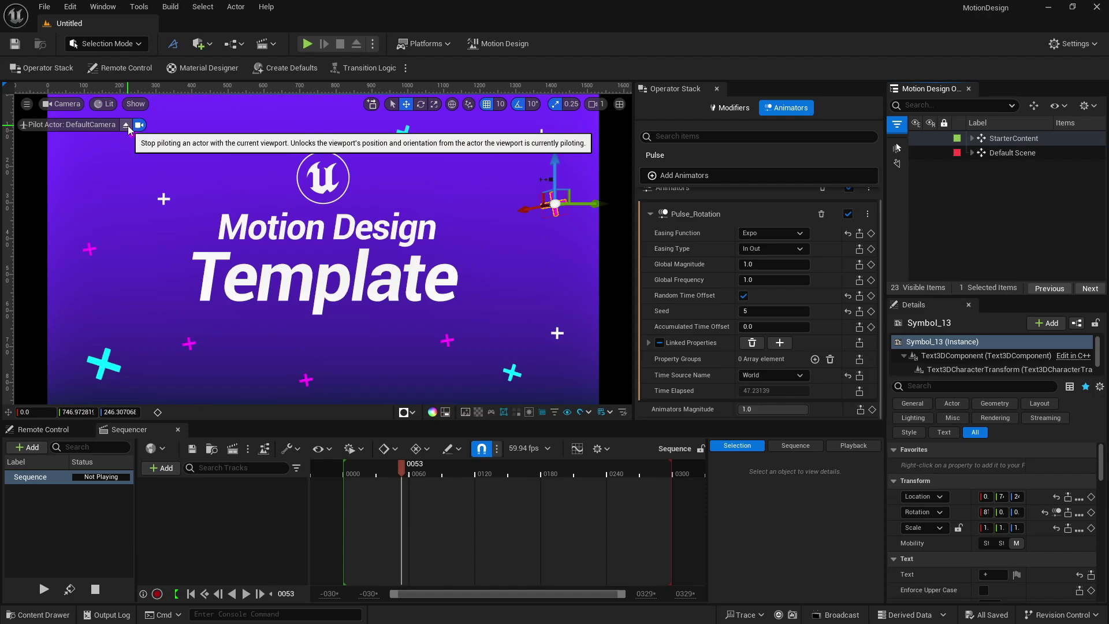
pyautogui.click(127, 125)
pyautogui.click(63, 105)
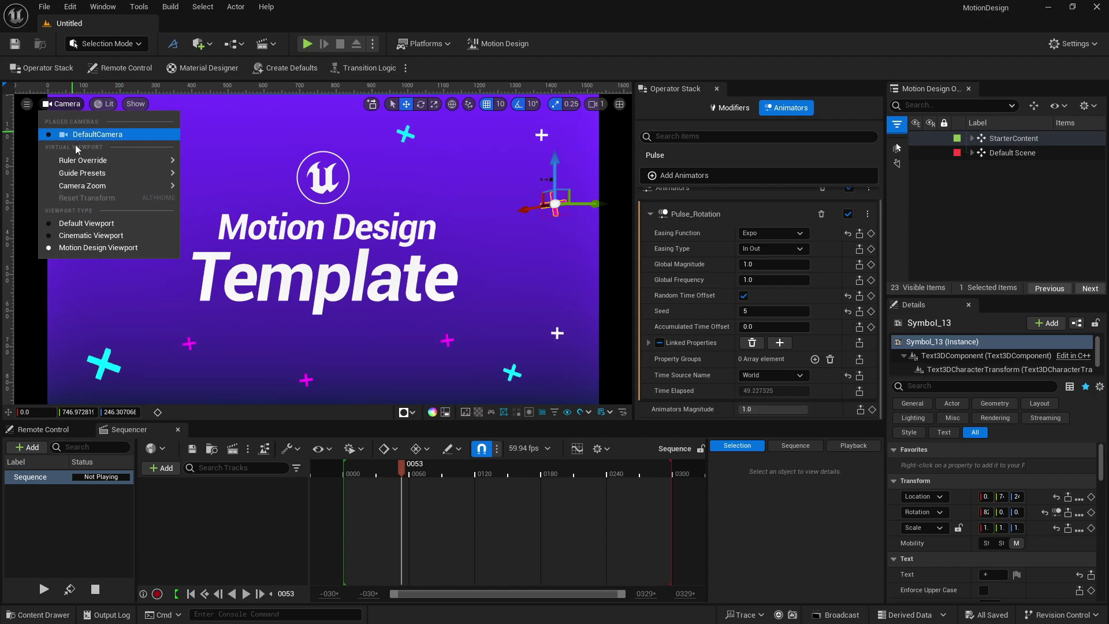
pyautogui.click(86, 224)
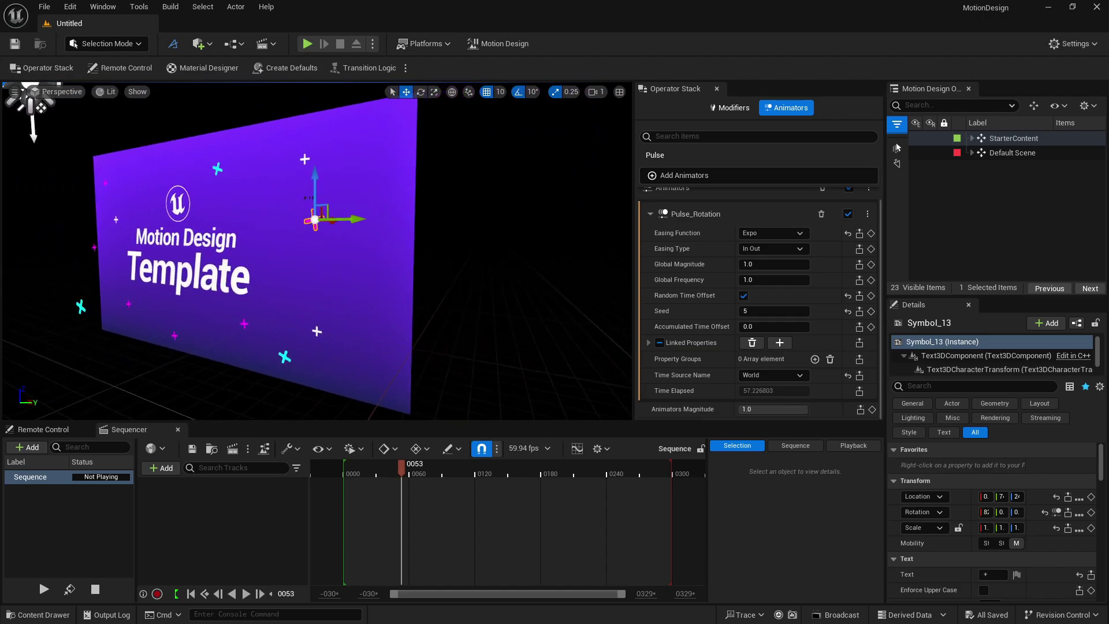
# - Replace the text of the "Template" title with "WHAT WE WANT"
pyautogui.click(314, 274)
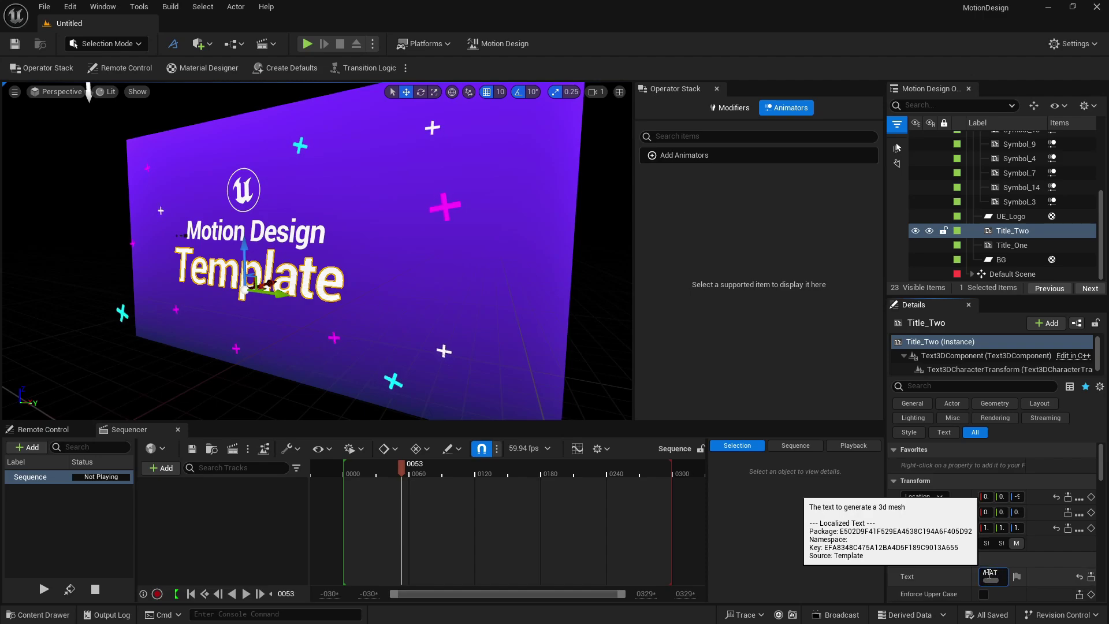
pyautogui.write('WHAT WE')
pyautogui.hotkey('shift', 'Return')
pyautogui.write('W')
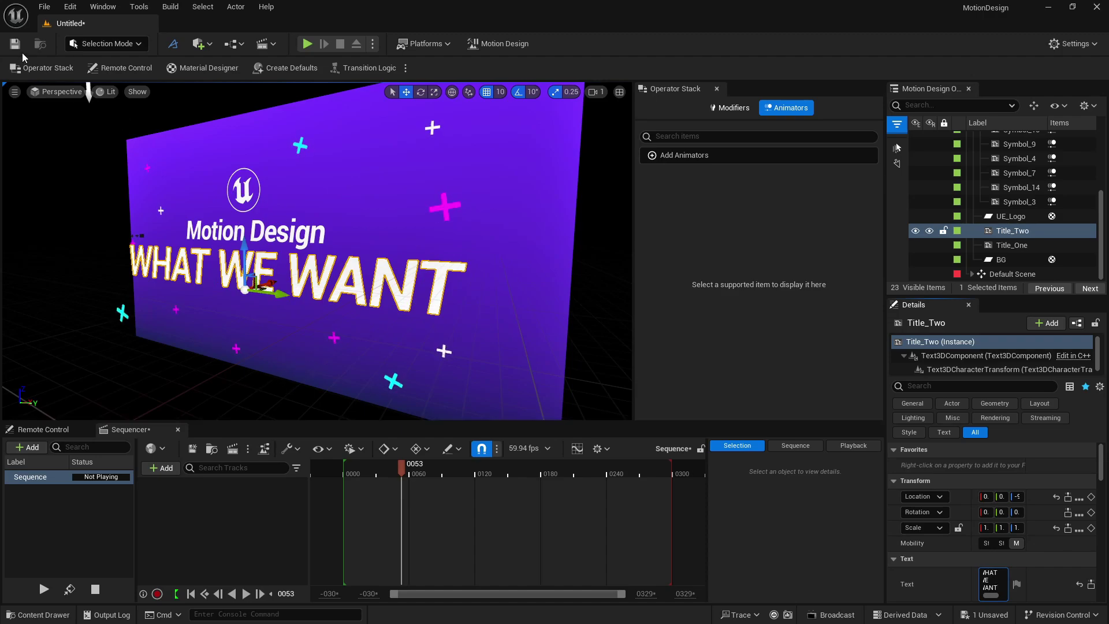
# - View the scene through DefaultCamera and shift the "WHAT WE WANT" title slightly along the Y axis
pyautogui.click(43, 93)
pyautogui.click(69, 232)
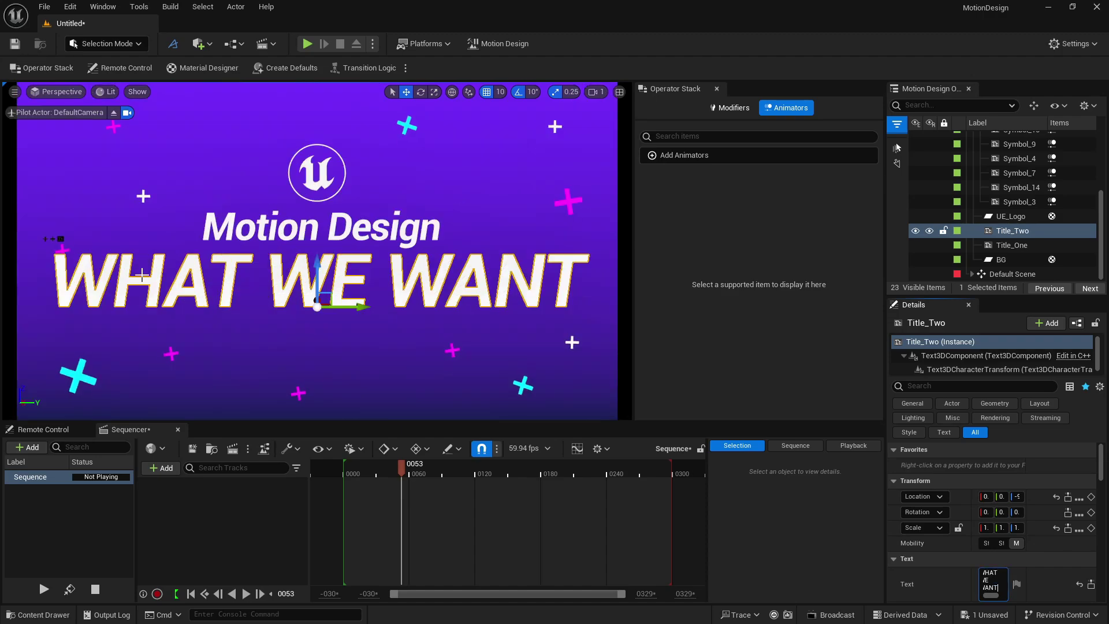
pyautogui.moveTo(346, 307); pyautogui.dragTo(359, 308)
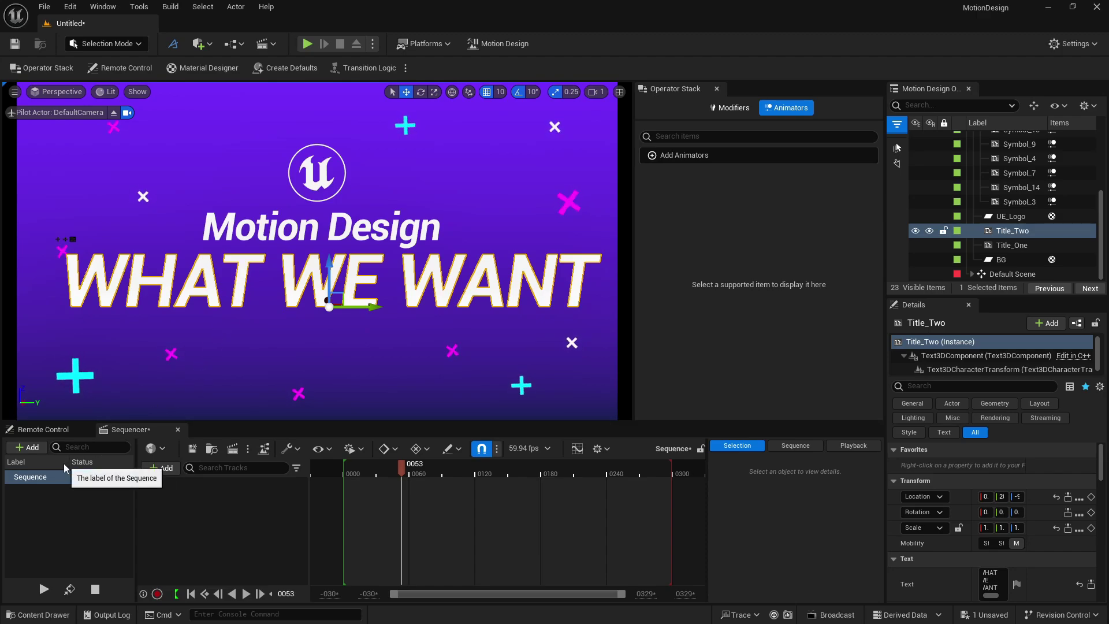
# - Search the Engine folder of the project content for "motion"
pyautogui.click(36, 614)
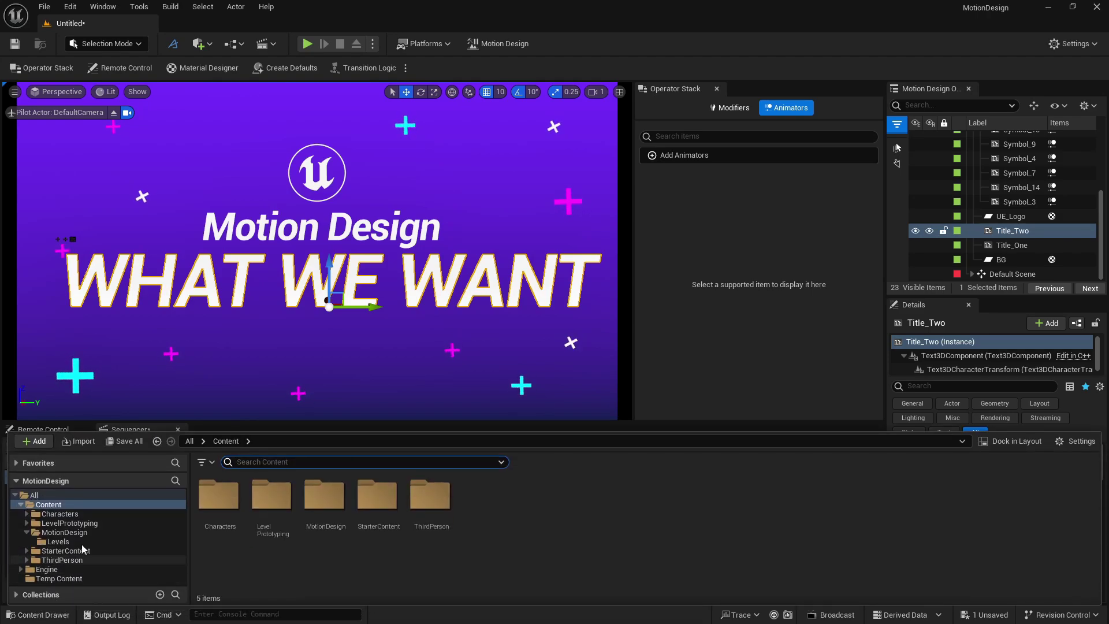
pyautogui.click(50, 569)
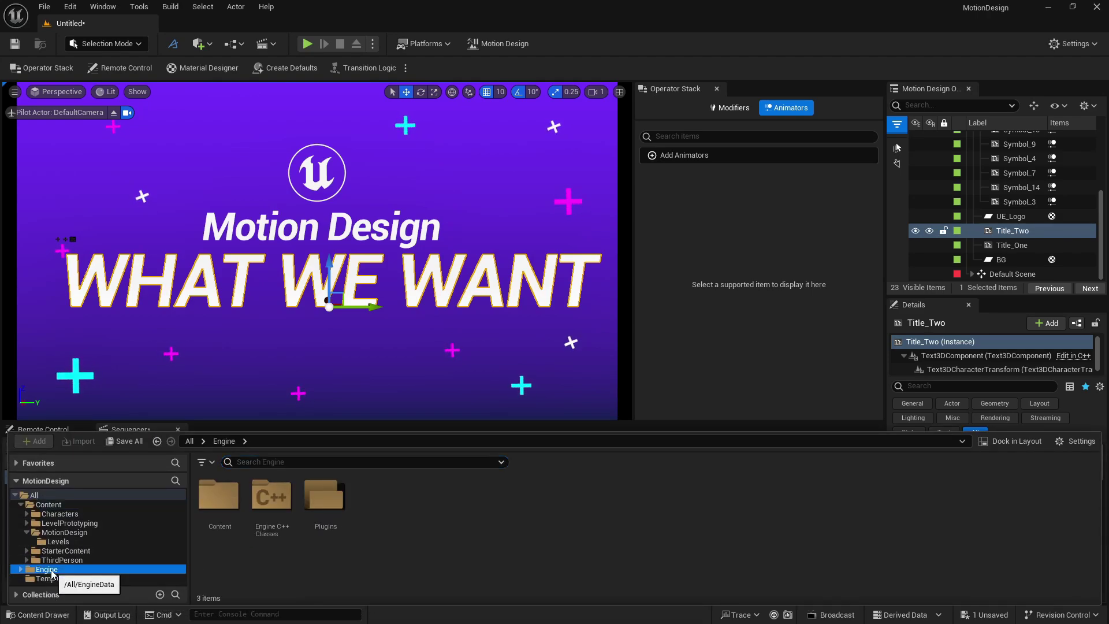
pyautogui.click(279, 462)
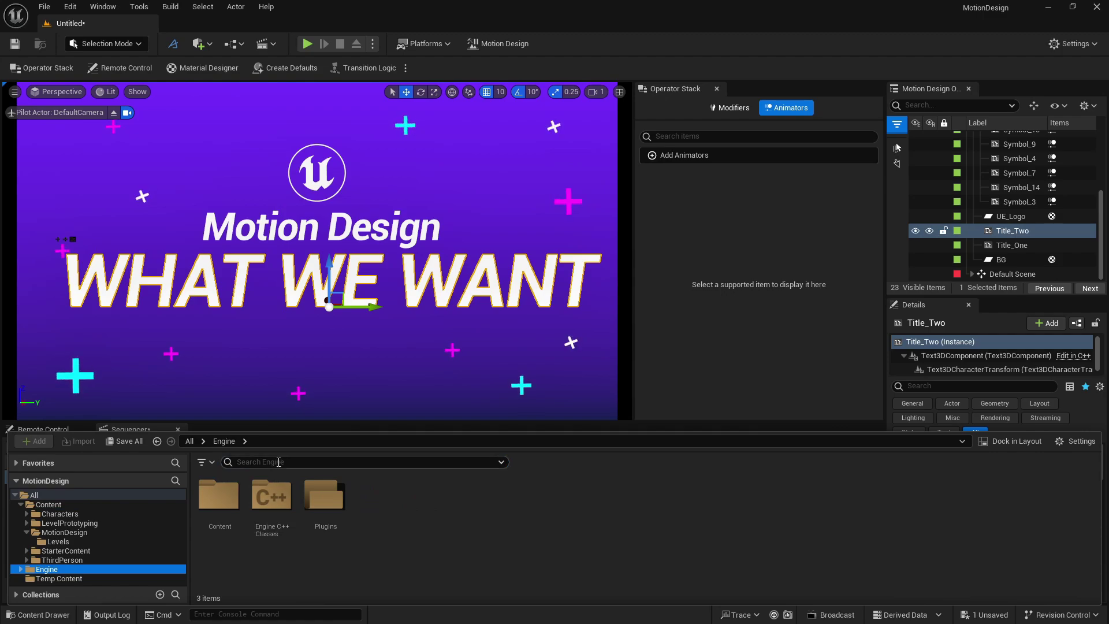
pyautogui.write('mot')
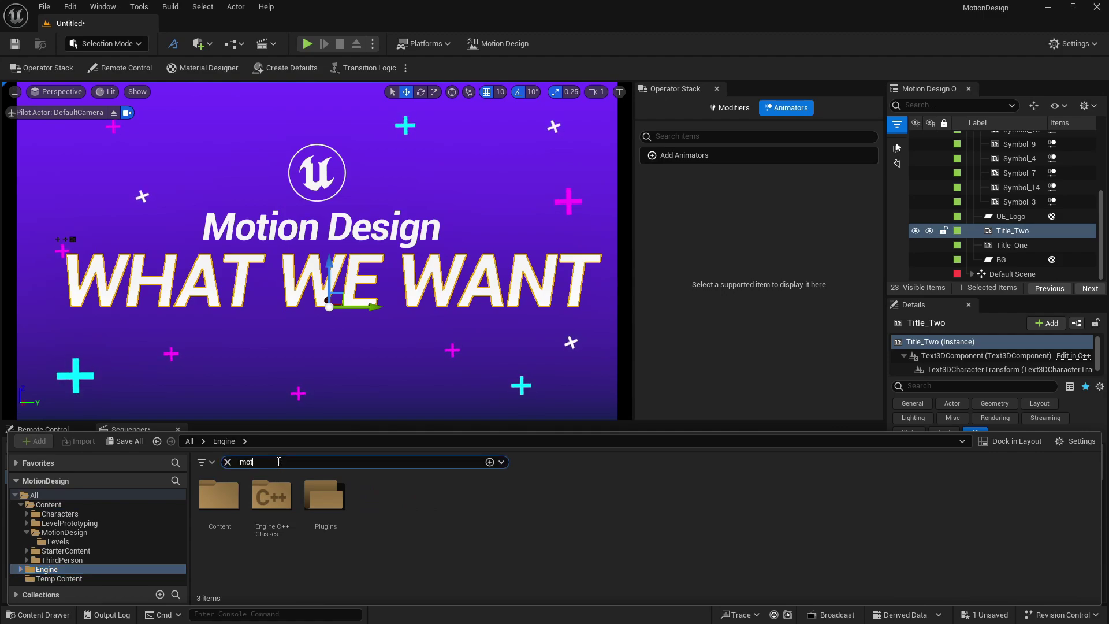
pyautogui.write('ion')
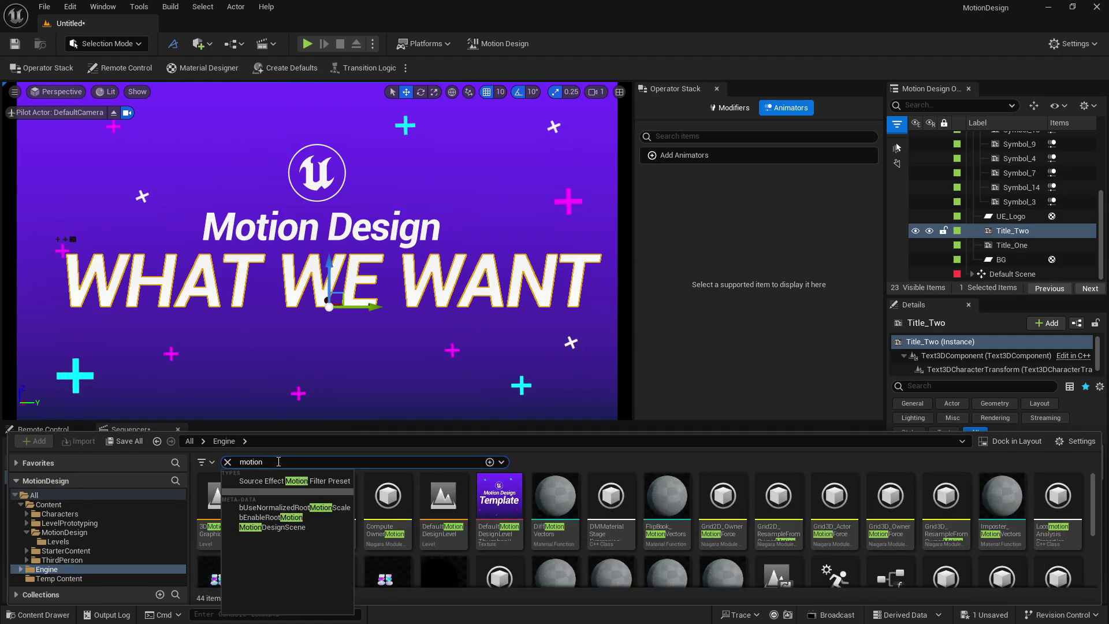
# - Open the 3DMotionGraphics sample level without saving the untitled level
pyautogui.click(501, 492)
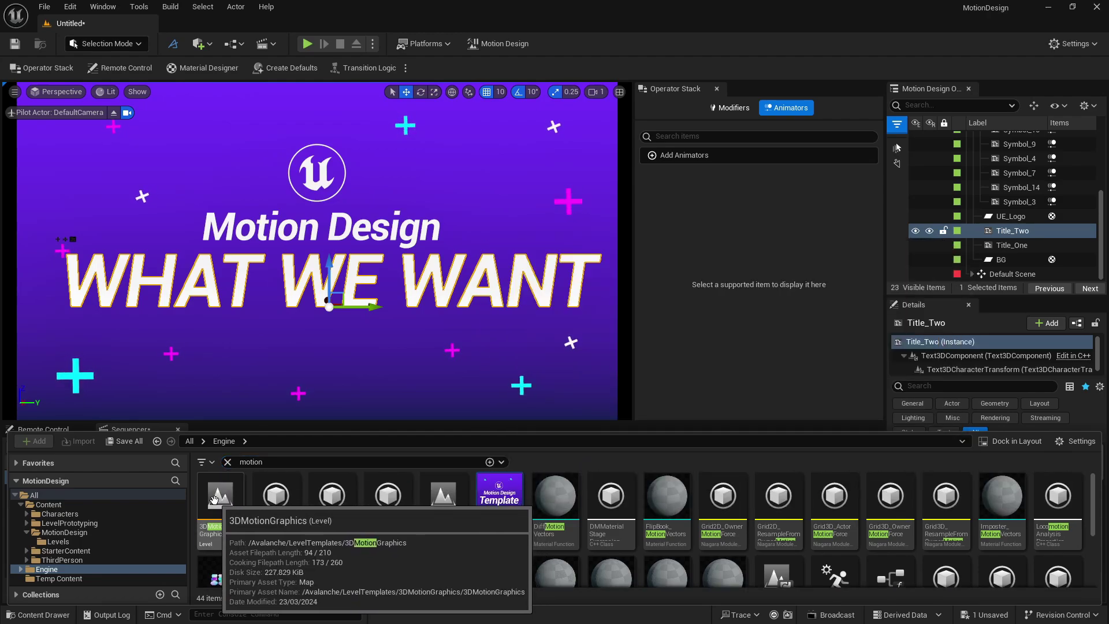
pyautogui.doubleClick(217, 494)
pyautogui.click(663, 449)
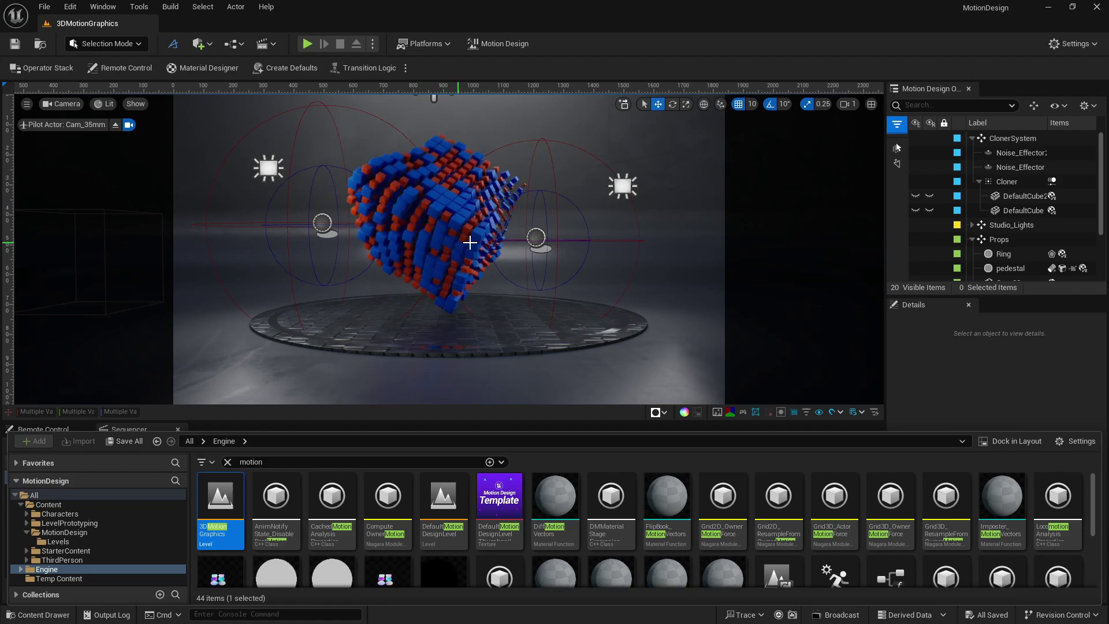
# - Stop piloting Cam_35mm, change the viewport type to Default Viewport and view the cloner cubes up close
pyautogui.click(115, 125)
pyautogui.click(64, 105)
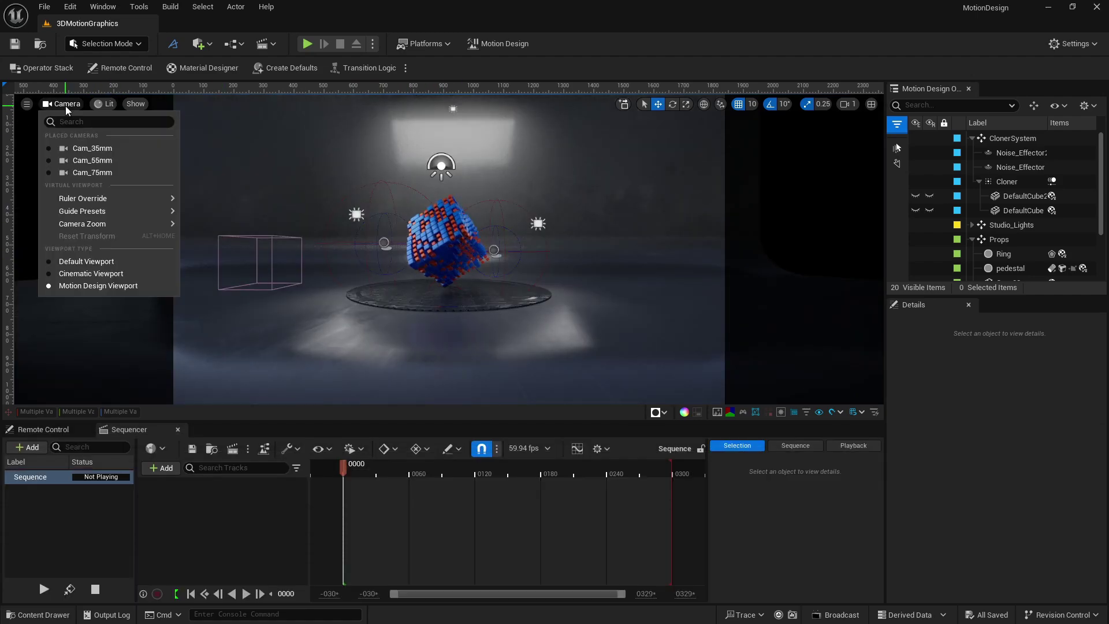
pyautogui.click(110, 265)
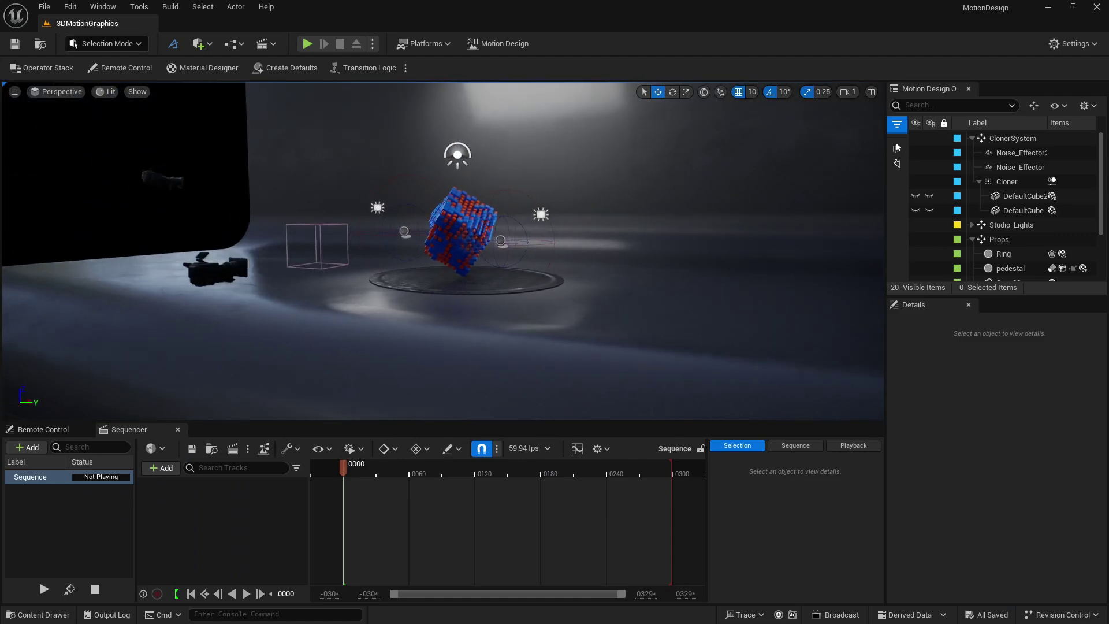
pyautogui.moveTo(443, 251); pyautogui.dragTo(367, 272, button='right')
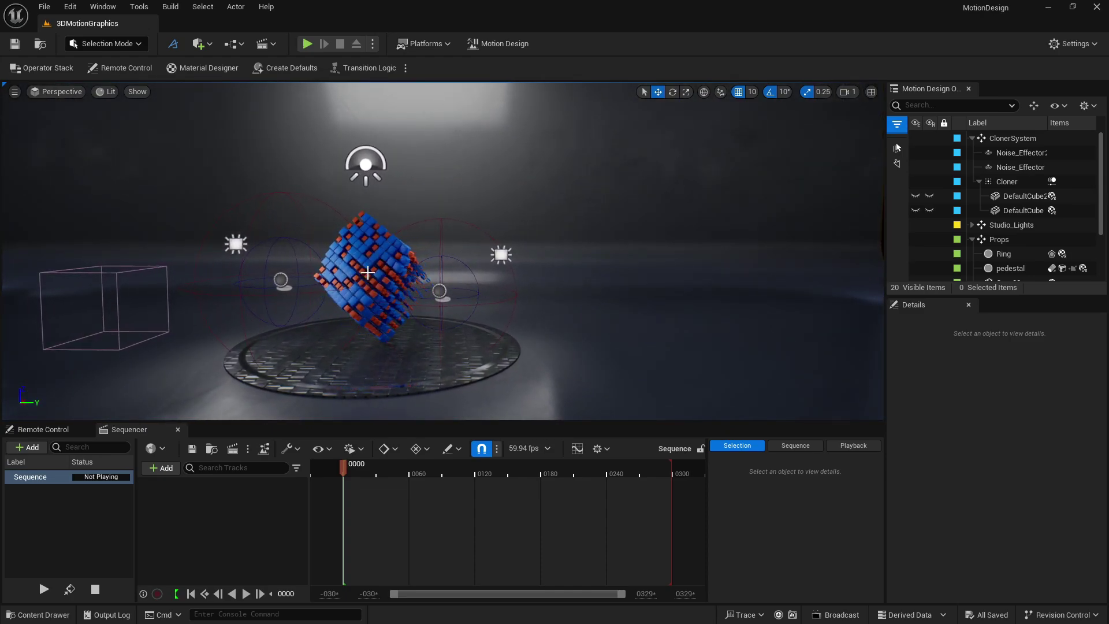